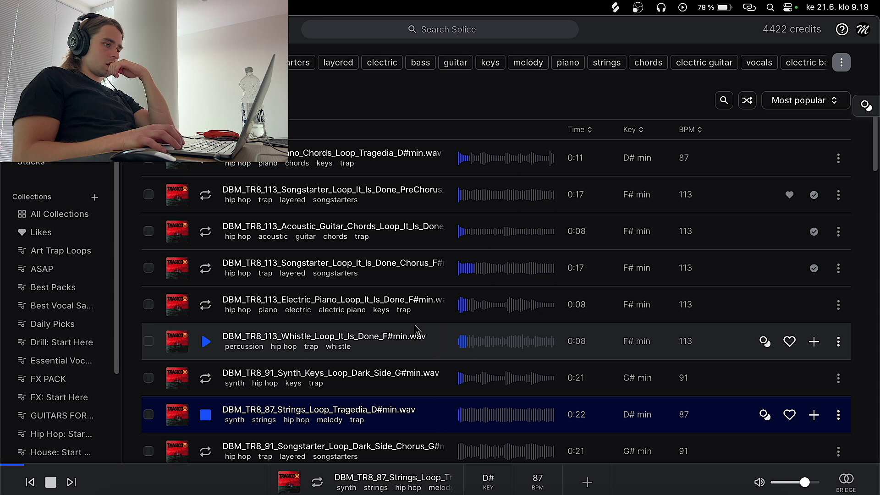
scroll(417, 329, "down", 3)
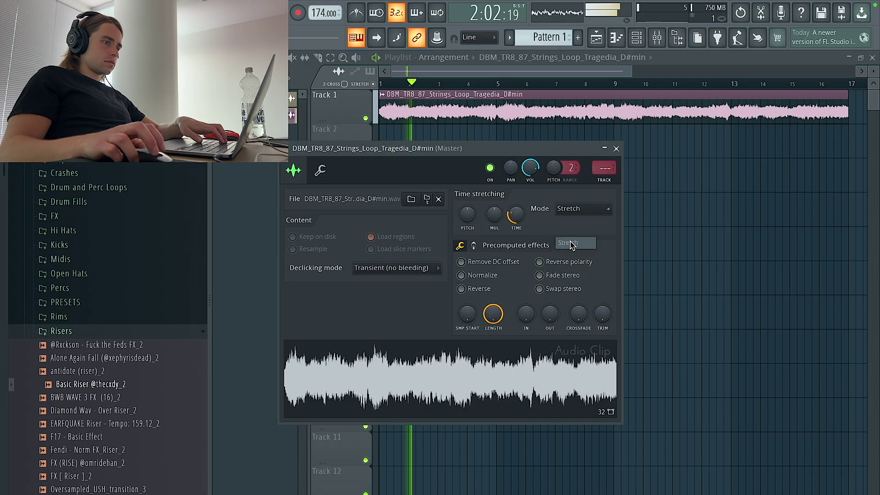
Lower the strings loop's time-stretching pitch slightly and route the loop to its own mixer track
left_click_drag(468, 220, 468, 225)
key("ctrl+l")
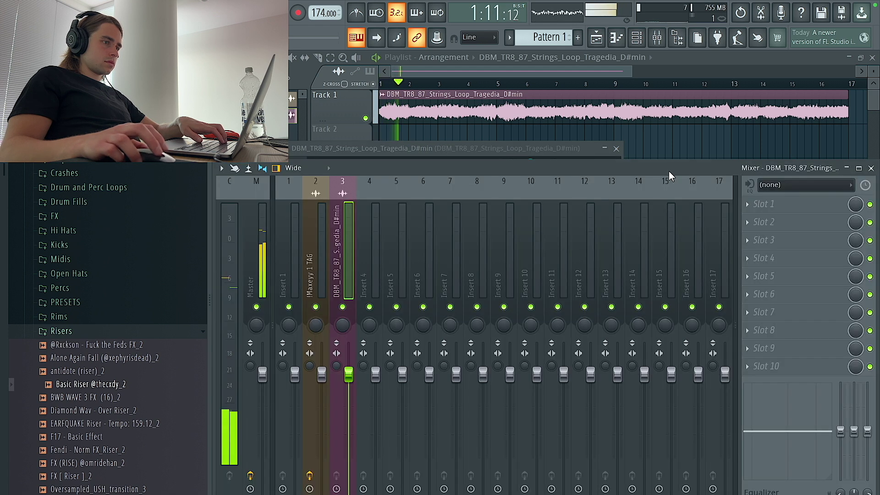
Add Fruity parametric EQ 2 to the loop's mixer track using the 20Hz + 18kHz cut preset, and raise the low cut to just below 200 Hz
left_click(762, 202)
left_click(639, 58)
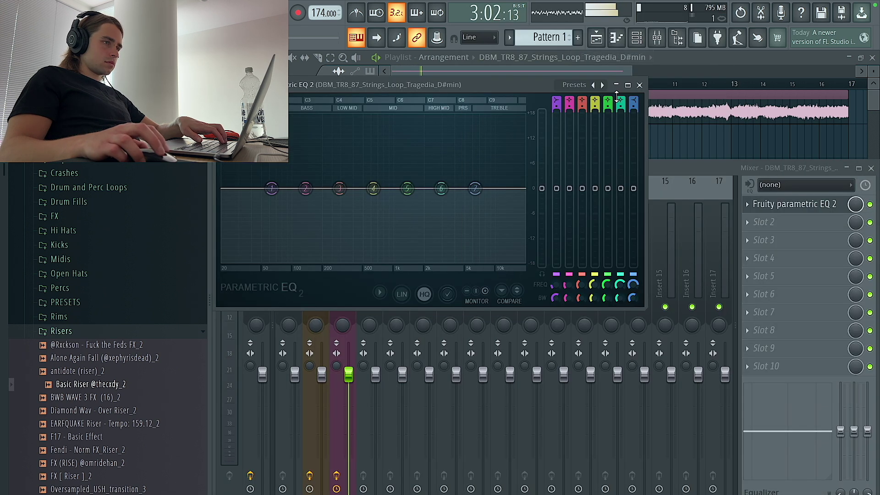
key("space")
left_click_drag(225, 190, 316, 188)
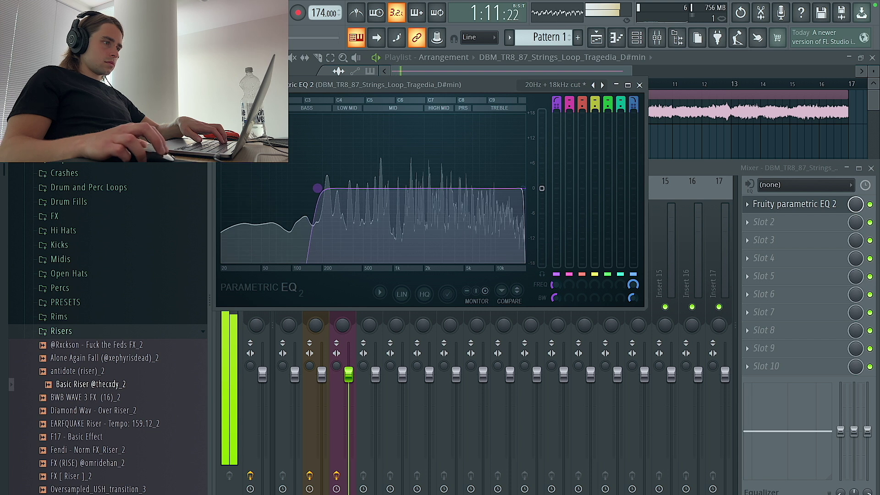
Load Fruity Reeverb 2 in the loop track's third effect slot and lower the track's volume fader
left_click(780, 239)
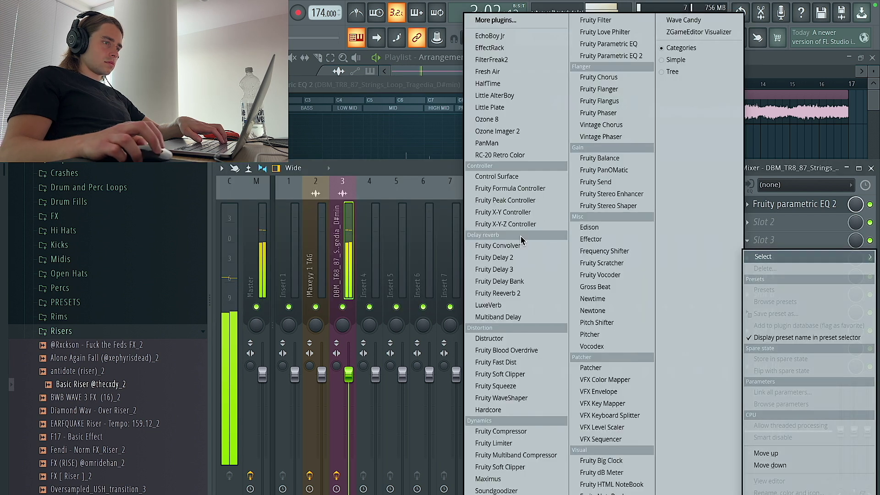
left_click(518, 293)
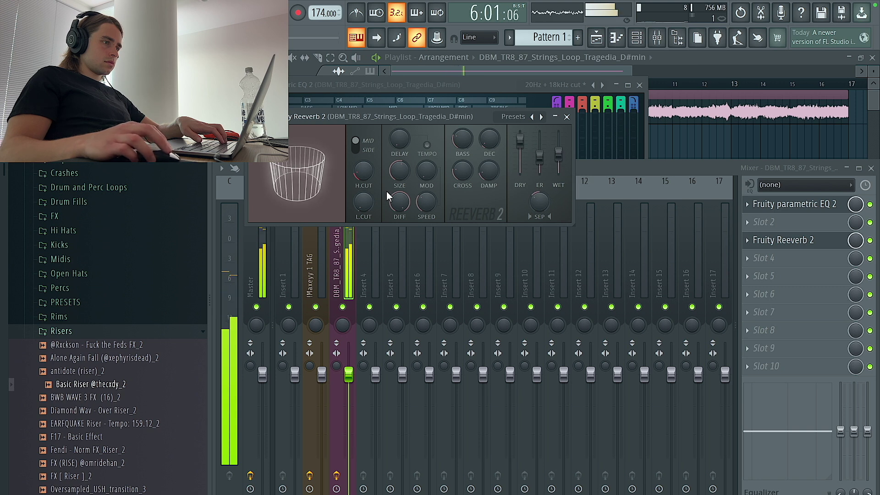
left_click(355, 409)
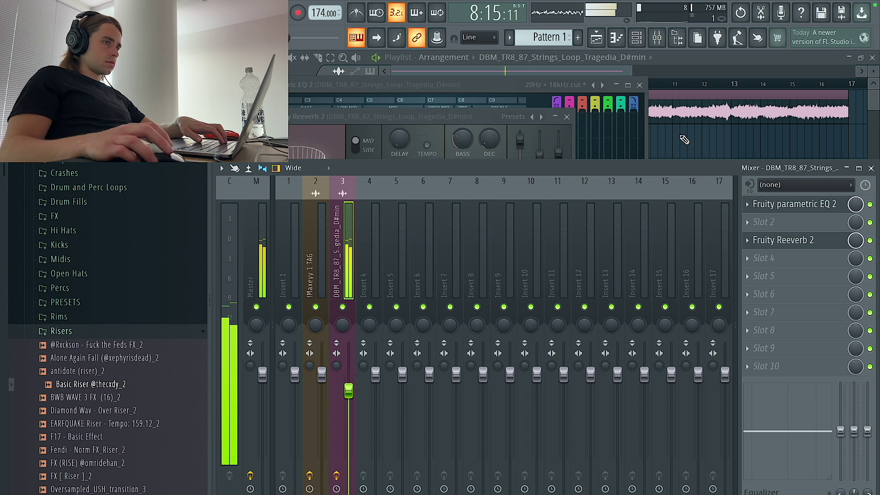
Open the strings loop in Edison, convert it to a score and dump it to the piano roll
left_click(684, 140)
double_click(615, 98)
right_click(430, 374)
left_click(473, 401)
right_click(470, 387)
mouse_move(465, 409)
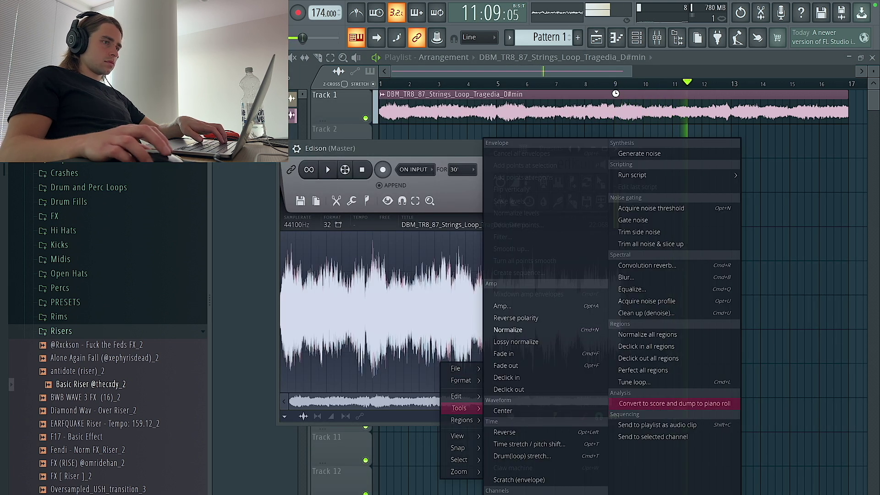
key("Escape")
key("Escape")
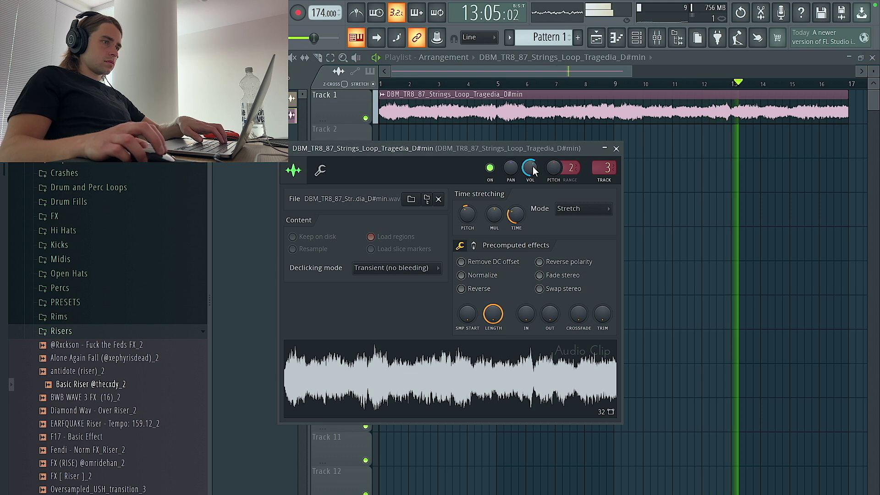
Show the unsorted channels in the channel rack and open the Sampler channel's piano roll
left_click(637, 37)
left_click(317, 61)
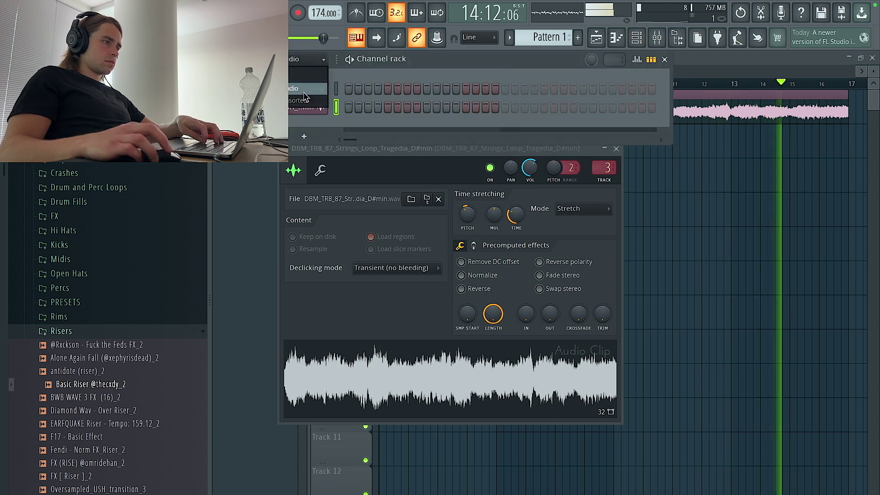
left_click(314, 102)
right_click(323, 86)
left_click(344, 89)
scroll(422, 161, "down", 7)
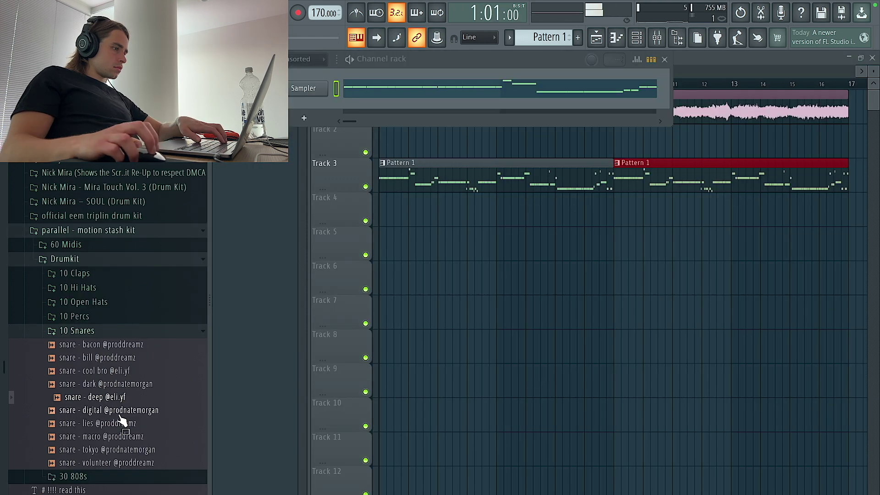
Add the snare - tokyo sample from the 10 Snares folder as a new channel and open its piano roll
left_click_drag(148, 465, 418, 116)
key("space")
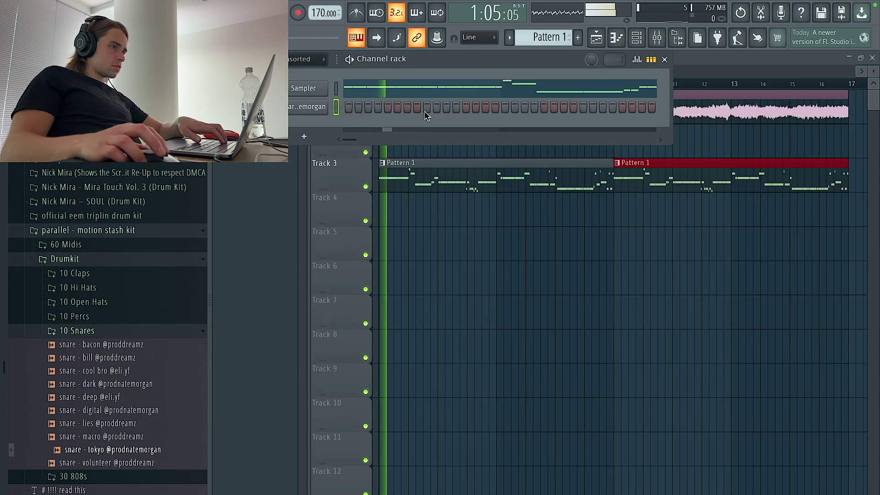
right_click(323, 107)
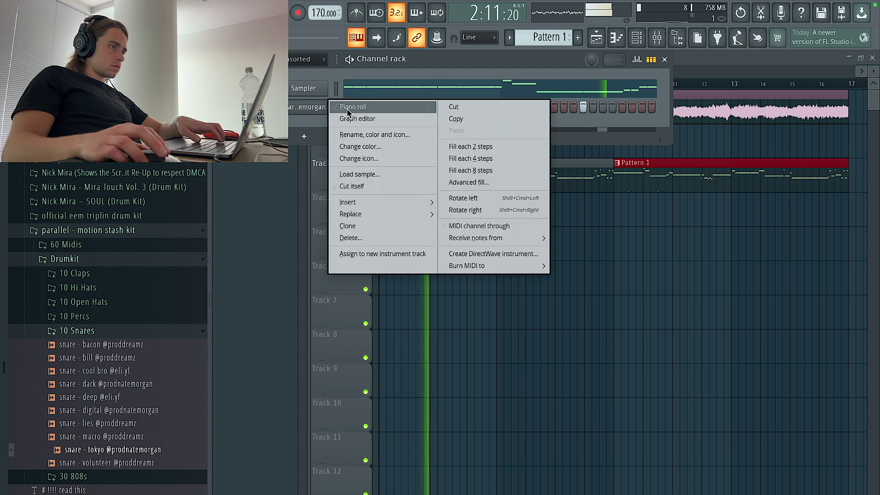
left_click(342, 108)
Duplicate the snare hits to fill all eight bars of the pattern and raise their velocity
key("ctrl+b")
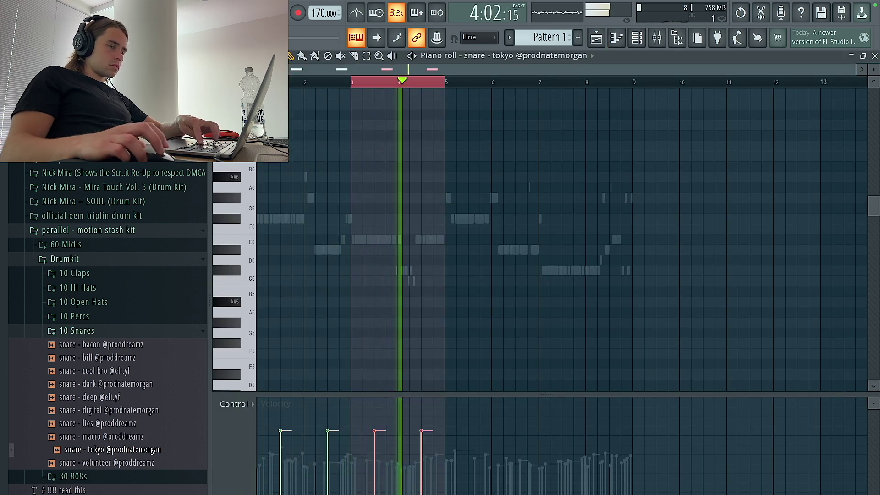
key("ctrl+b")
key("ctrl+b")
key("ctrl+a")
key("ctrl+d")
scroll(378, 231, "up", 2)
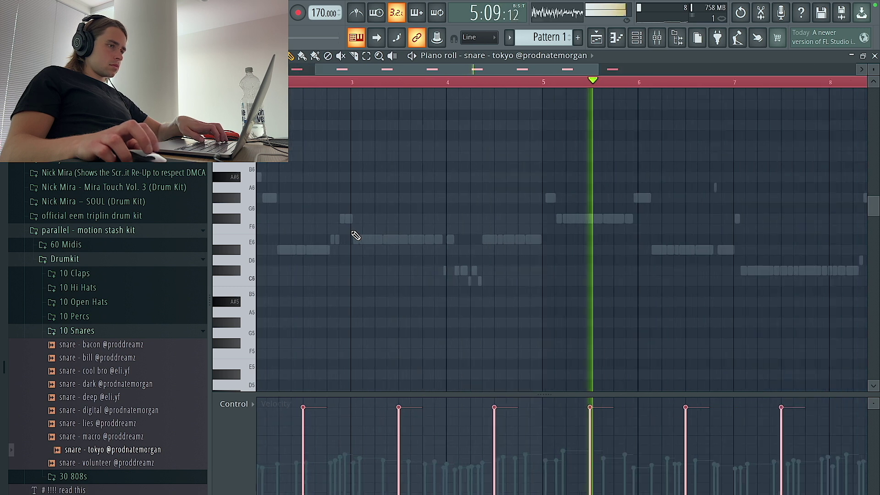
scroll(377, 229, "down", 5)
key("ctrl+a")
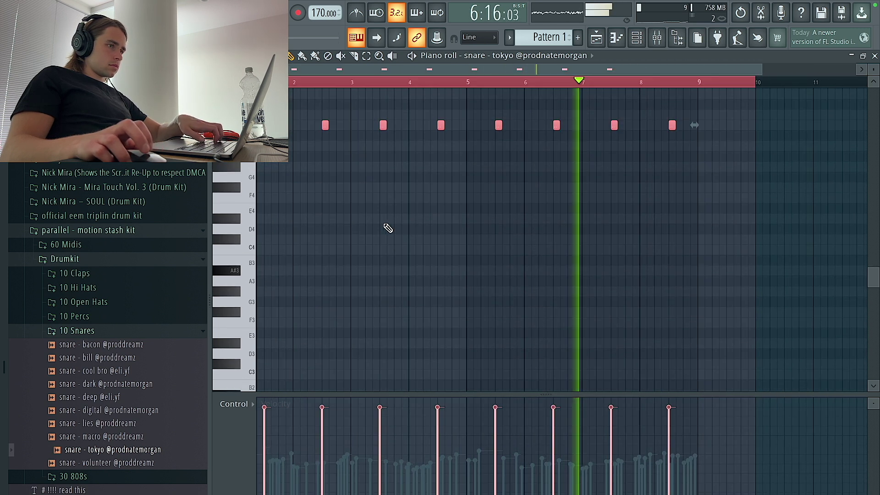
scroll(424, 227, "down", 2)
key("ctrl+d")
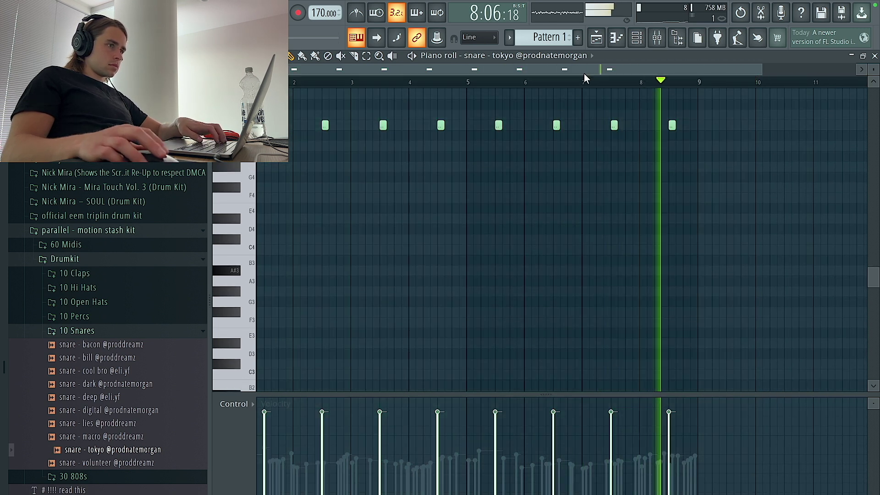
Layer the snare - digital sample as a new channel and paste the existing snare notes into it
key("F5")
scroll(508, 107, "down", 2)
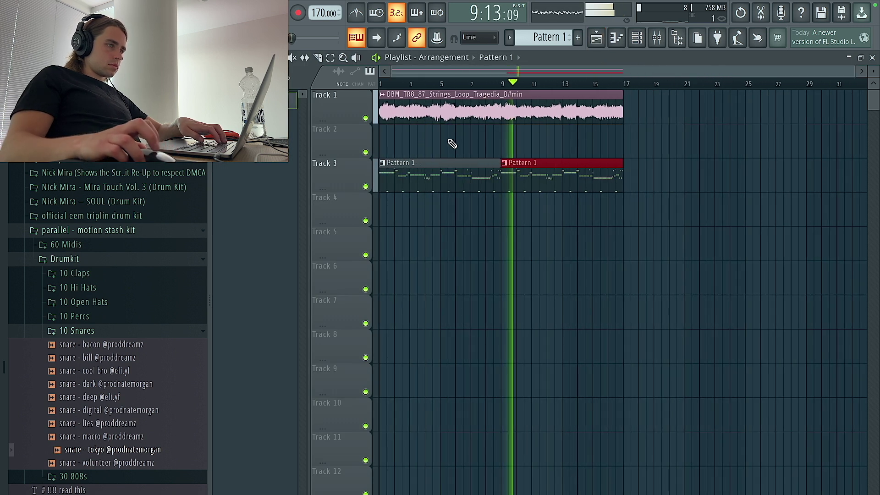
left_click(640, 39)
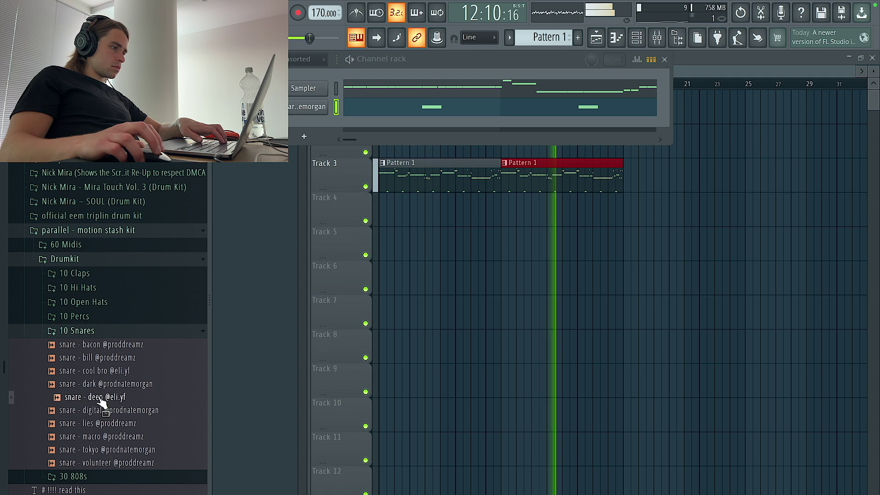
left_click_drag(290, 133, 339, 107)
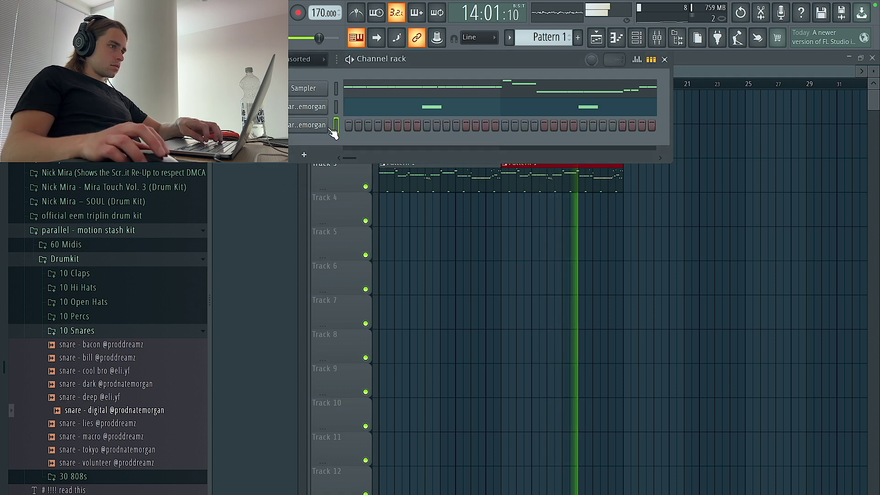
key("ctrl+v")
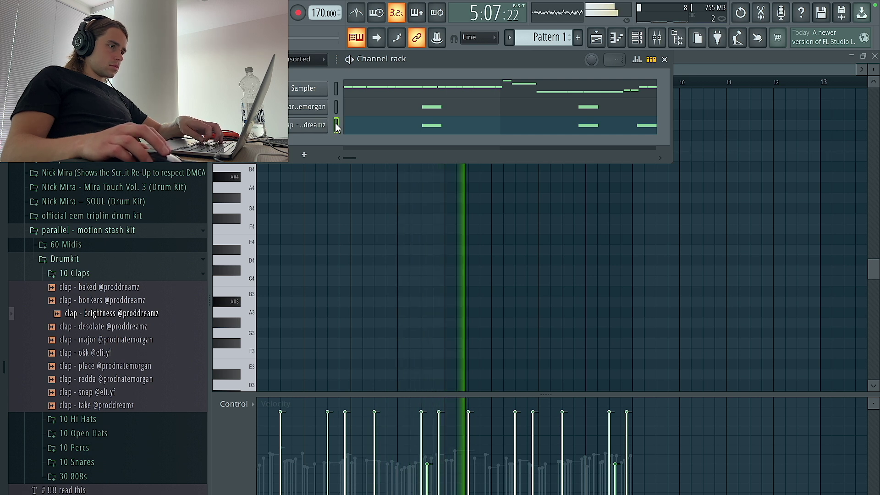
Give the tokyo snare the clap's full pattern and delete the extra in-between hits from the clap - brightness notes
left_click(337, 108)
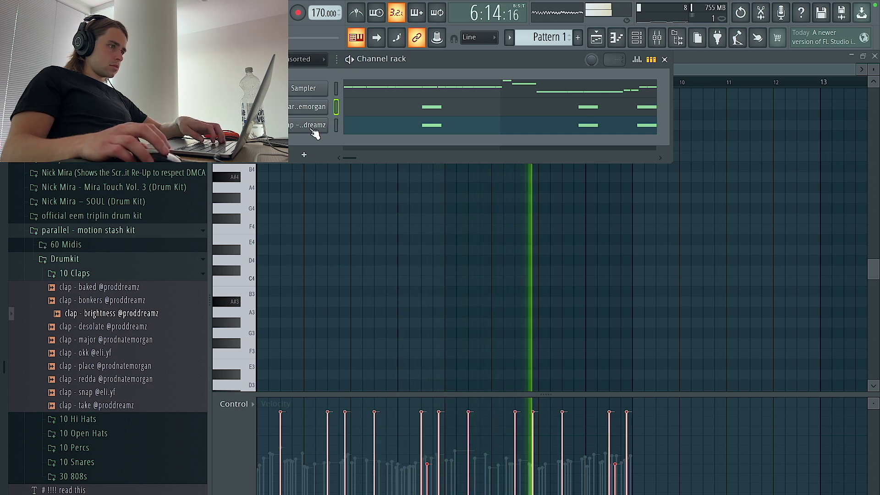
right_click(311, 130)
left_click(352, 127)
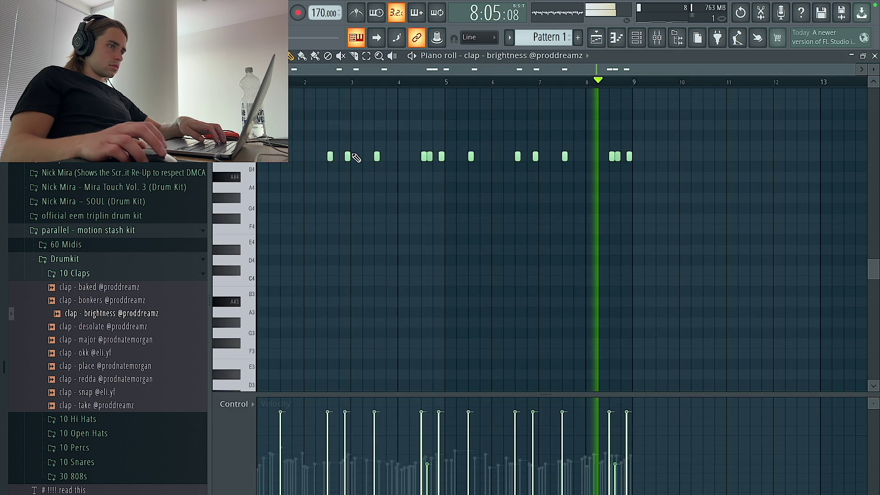
right_click(617, 156)
right_click(629, 157)
right_click(535, 156)
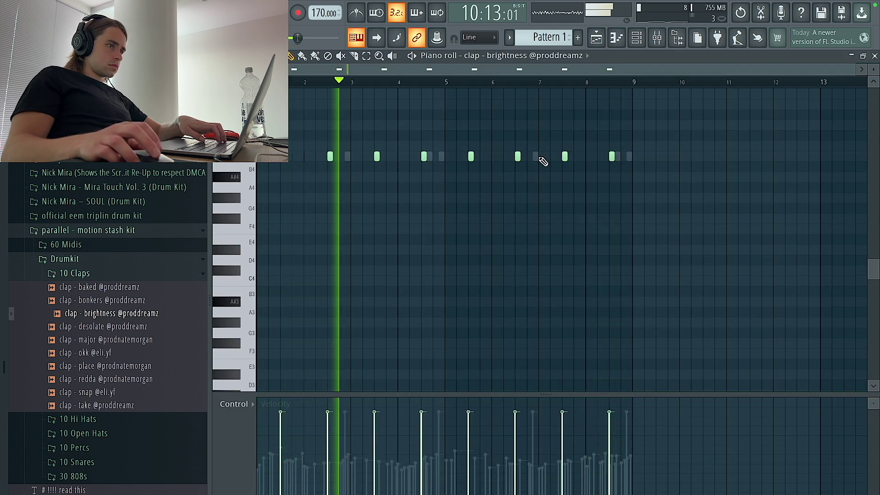
Replace the clap sample with luger [clap] from the official eem triplin drum kit and play the beat
left_click(647, 37)
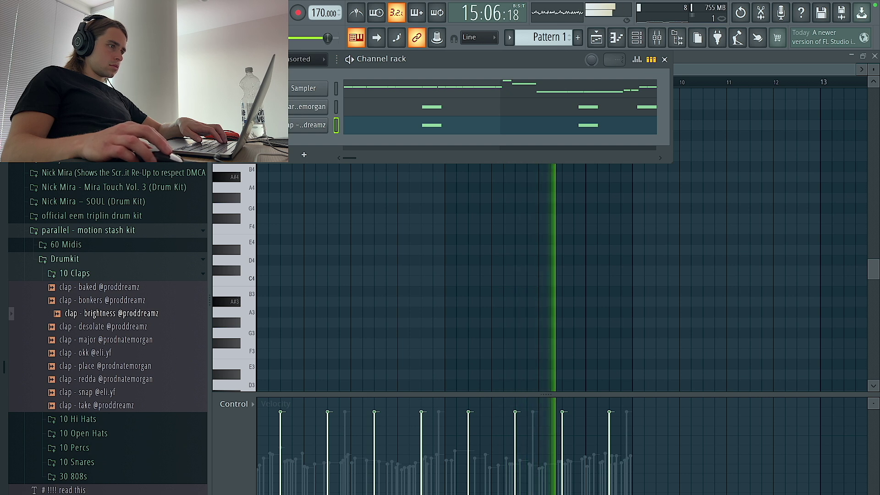
left_click(95, 259)
left_click(94, 259)
left_click(85, 275)
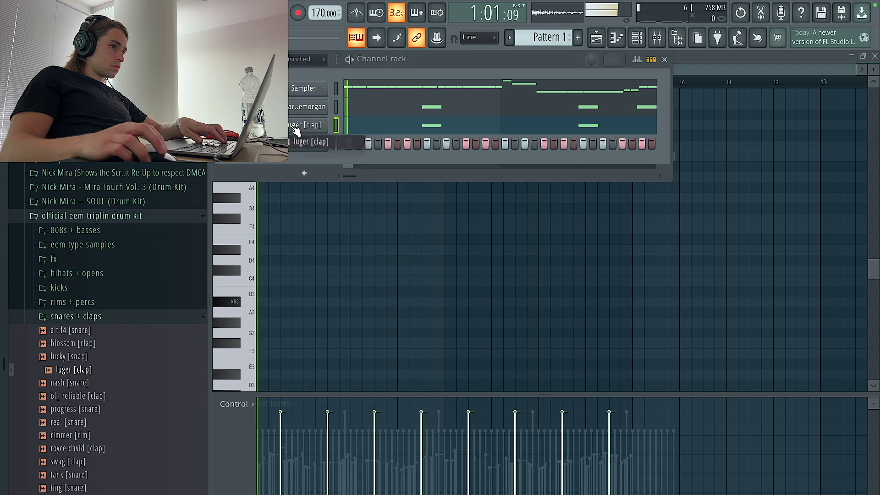
key("space")
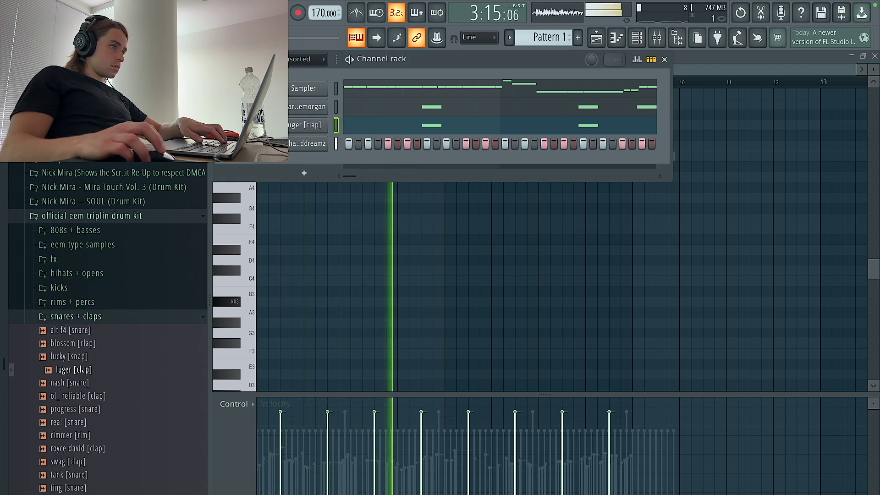
Trim the hi hat - vanity notes in the piano roll so that they end at bar 9
right_click(303, 143)
left_click(351, 142)
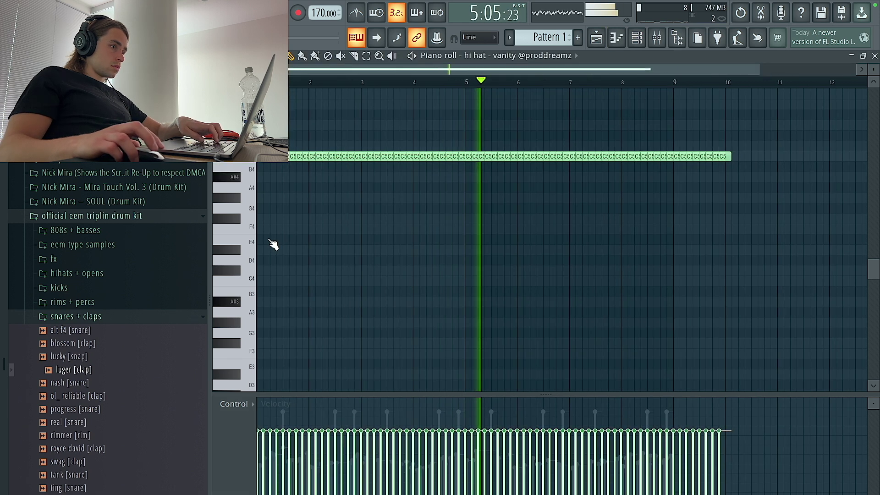
left_click_drag(723, 156, 677, 157)
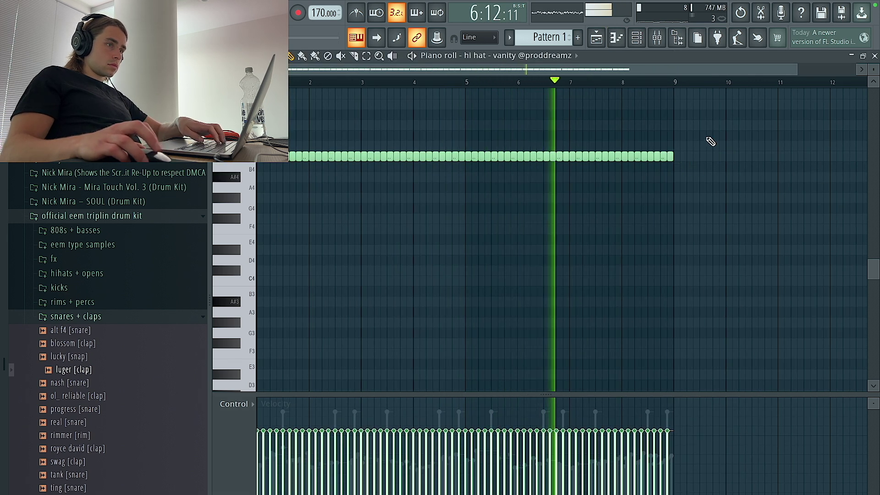
Check the hi hat - vanity channel's sample and miscellaneous settings
left_click(637, 40)
left_click(307, 143)
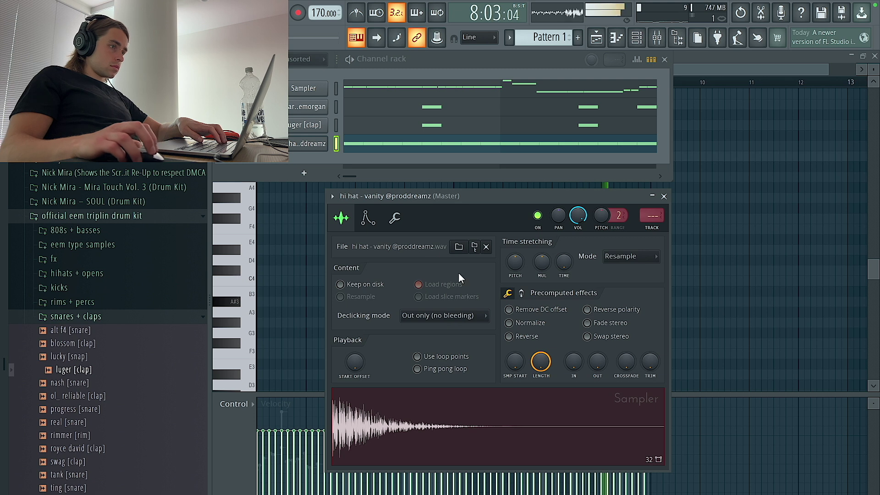
left_click(399, 221)
left_click(663, 196)
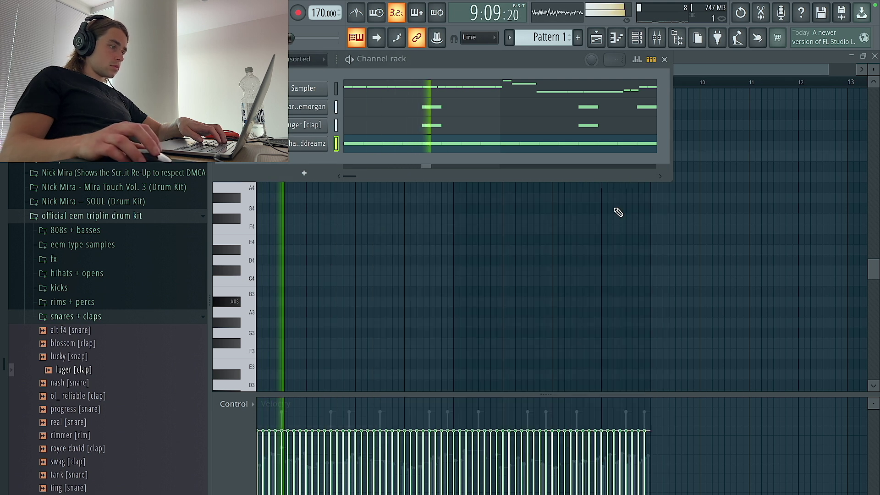
Add no friends [hh] from the hihats + opens folder as a new channel and open its piano roll
left_click(71, 317)
left_click(80, 317)
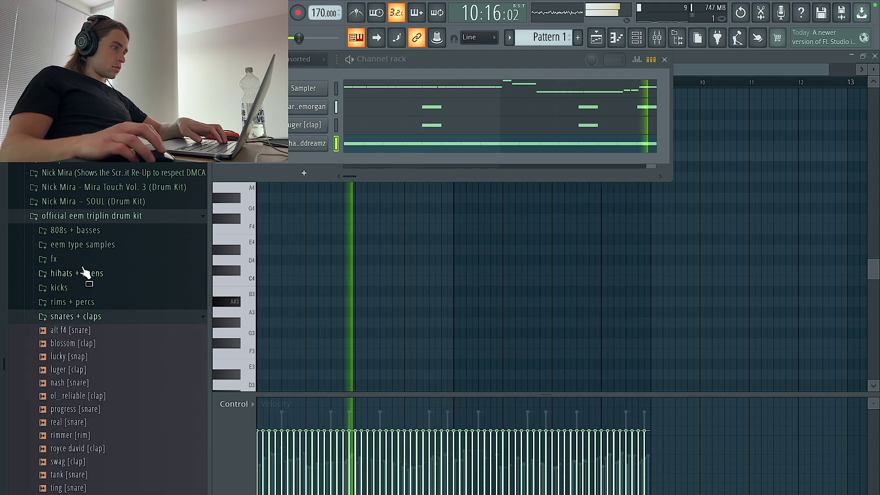
left_click(83, 273)
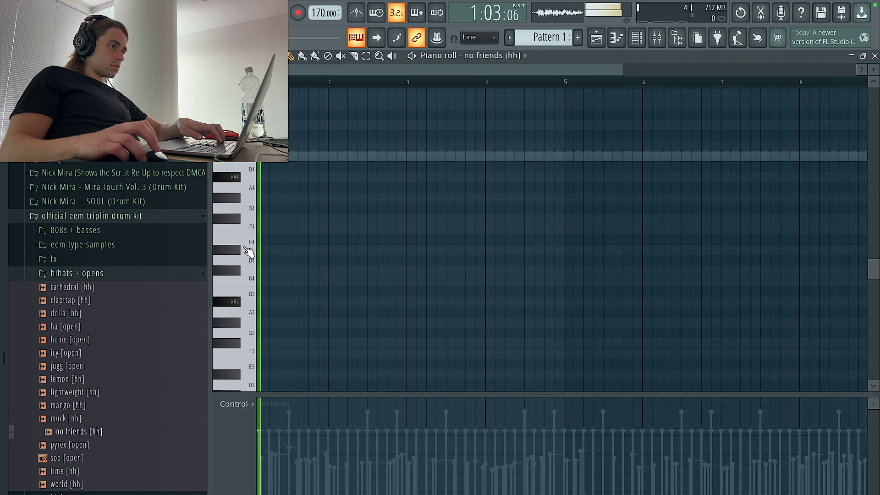
Try accent note positions for the no friends [hh] channel and place a C5 note on the last beat of bar 2
scroll(248, 252, "up", 3)
left_click(328, 292)
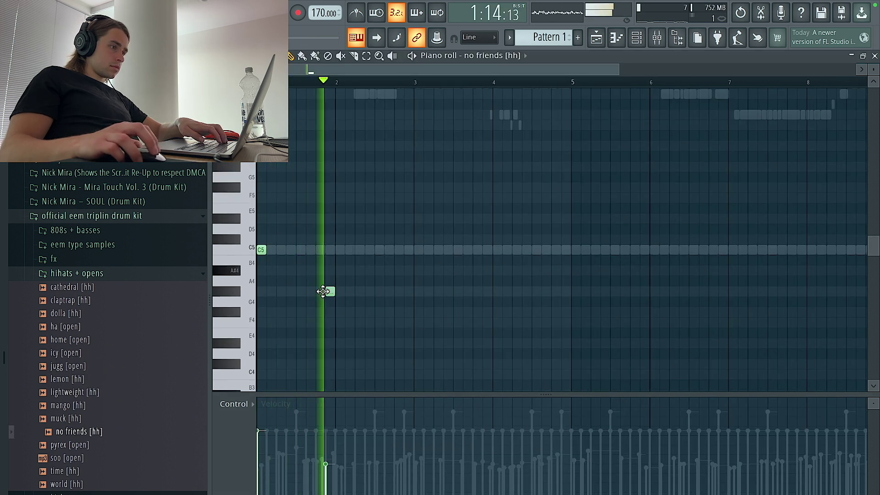
left_click(371, 251)
right_click(372, 251)
left_click(398, 253)
Change the piano roll's grid snap and play back the new hi-hat accent
key("space")
left_click(243, 56)
left_click(265, 185)
scroll(409, 264, "up", 3)
key("space")
key("space")
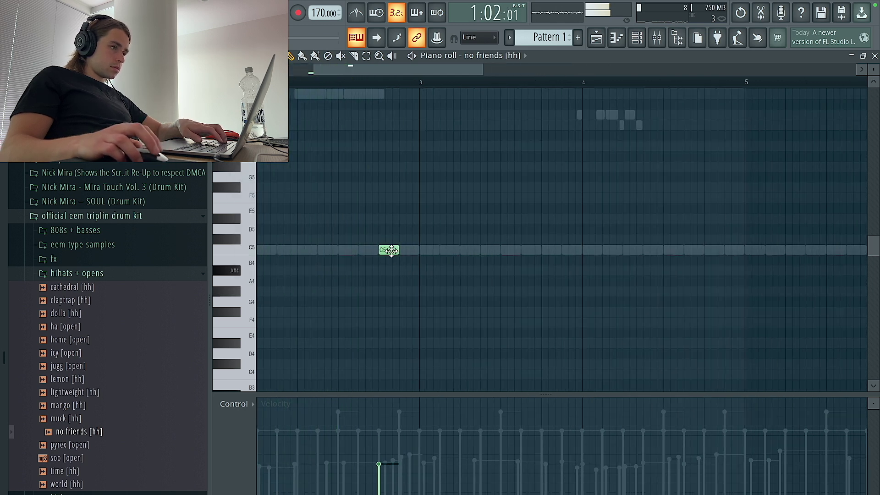
Play back the no friends [hh] accents and lower the three-note roll at the end of bar 2 to C4
scroll(398, 239, "down", 3)
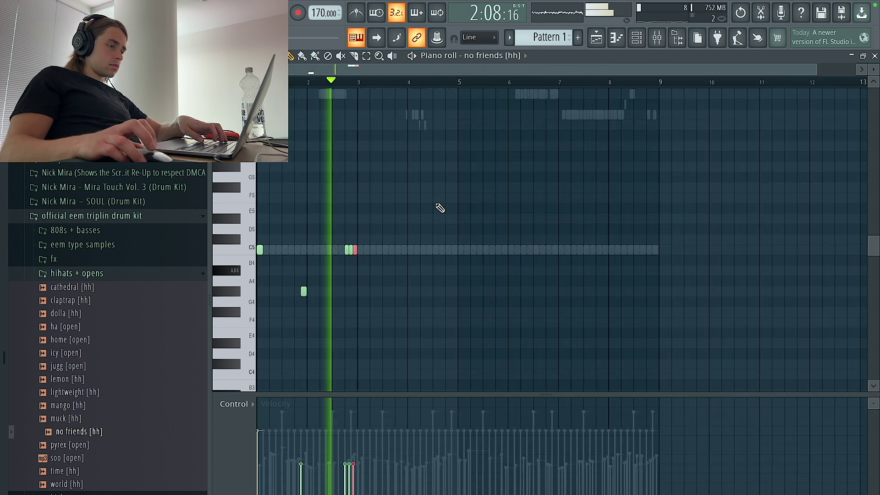
key("space")
key("space")
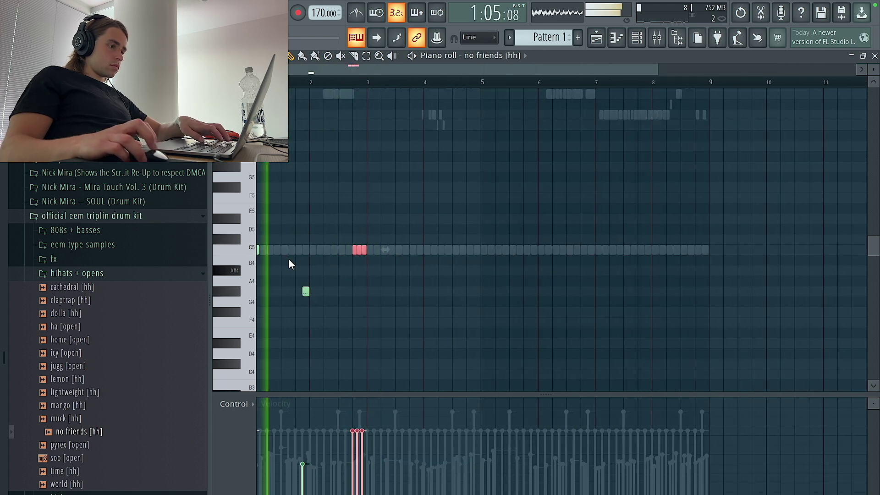
scroll(291, 256, "up", 2)
key("ctrl+Down")
Duplicate the no friends [hh] accents and trim the copies to leave a G#4 accent at the end of bar 3
left_click(416, 155)
key("ctrl+b")
left_click(385, 218)
scroll(389, 234, "down", 2)
key("space")
left_click_drag(530, 388, 344, 366)
left_click_drag(490, 327, 252, 282)
left_click_drag(619, 387, 355, 367)
left_click(566, 370, "ctrl")
right_click(512, 376)
Duplicate the first four bars of no friends [hh] notes into bars 5 to 8 and return to the channel rack
left_click_drag(514, 83, 7, 193)
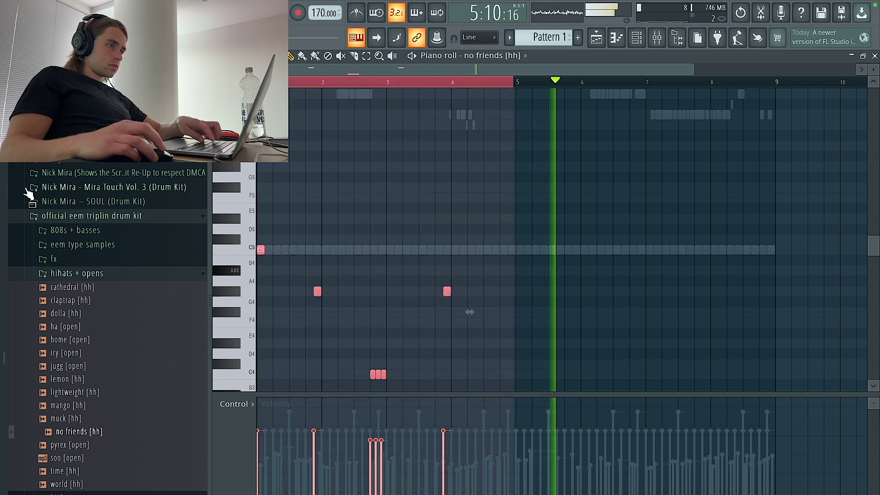
key("ctrl+b")
key("ctrl+z")
left_click(241, 56)
left_click(259, 222)
key("ctrl+d")
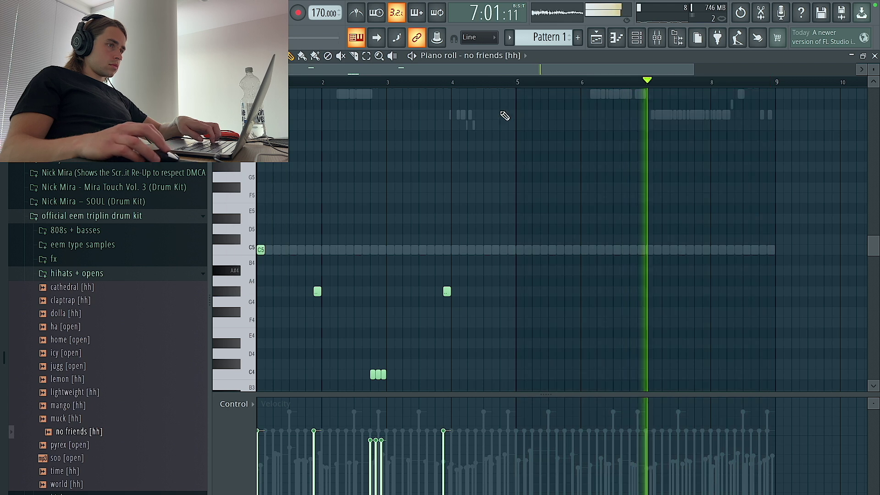
key("ctrl+b")
key("ctrl+d")
key("F6")
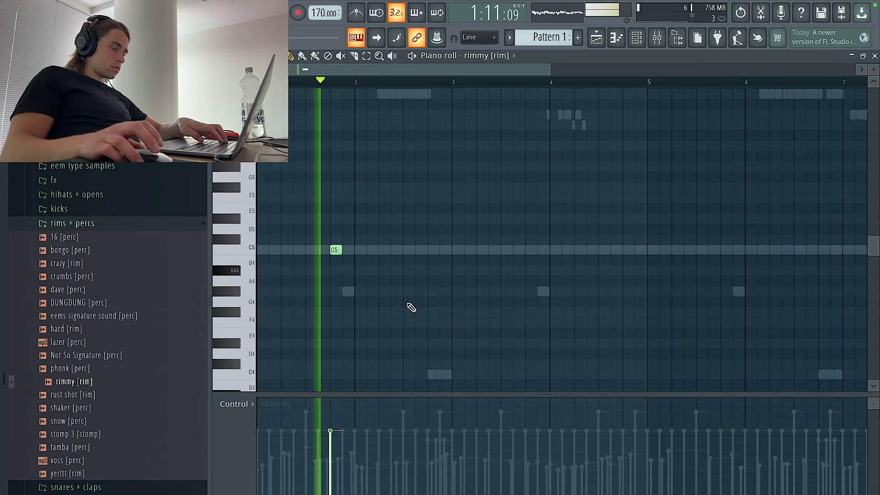
Add a second C5 note early in bar 4 for rimmy [rim] and duplicate both notes into bars 5 to 8
scroll(411, 301, "down", 2)
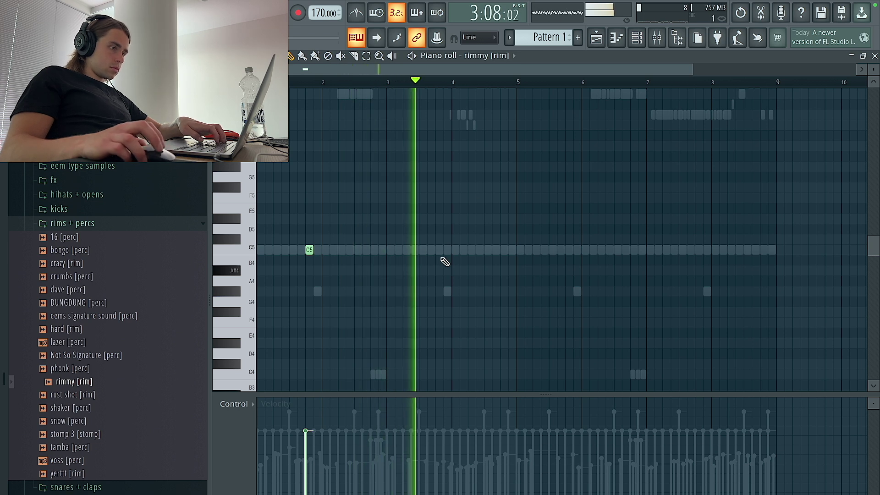
left_click(463, 249)
key("ctrl+b")
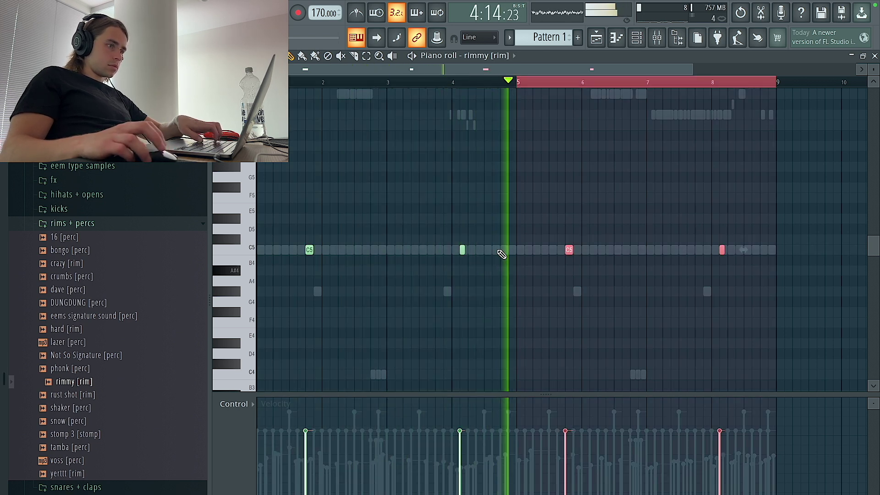
Raise the velocity of all rimmy [rim] notes slightly
key("ctrl+a")
scroll(576, 263, "up", 4)
scroll(575, 263, "down", 2)
key("ctrl+d")
Send the jugg [open] channel's steps to the piano roll and duplicate its notes
left_click(636, 39)
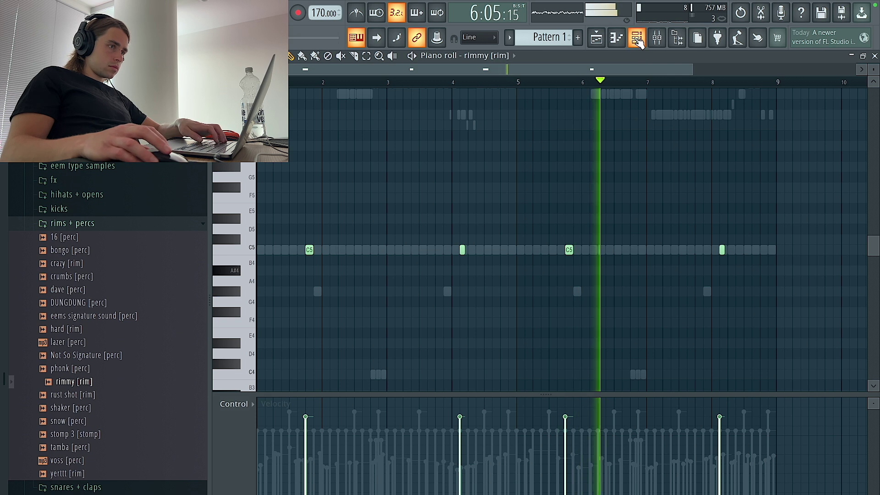
right_click(323, 161)
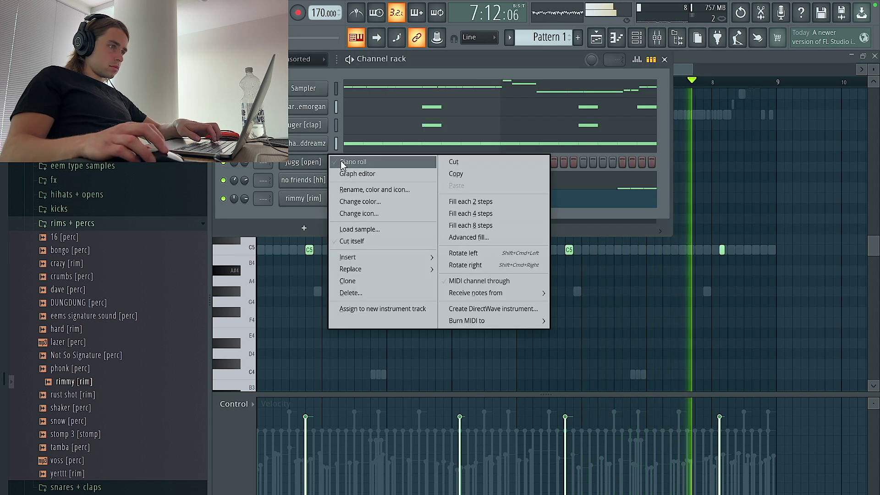
left_click(357, 166)
key("ctrl+b")
key("ctrl+d")
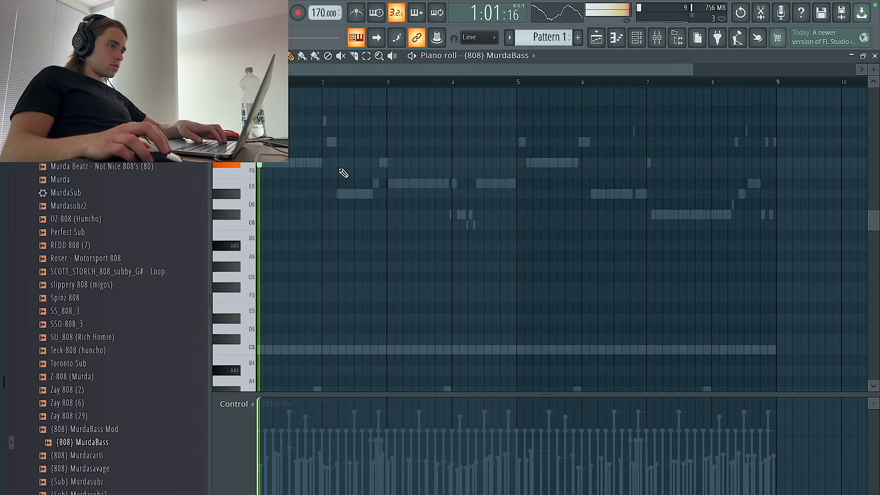
Place {808} MurdaBass notes: F#6 and D#6 in bar 2, E6 at the start of bar 3 and E6 in bar 4
left_click(340, 163)
left_click(365, 193)
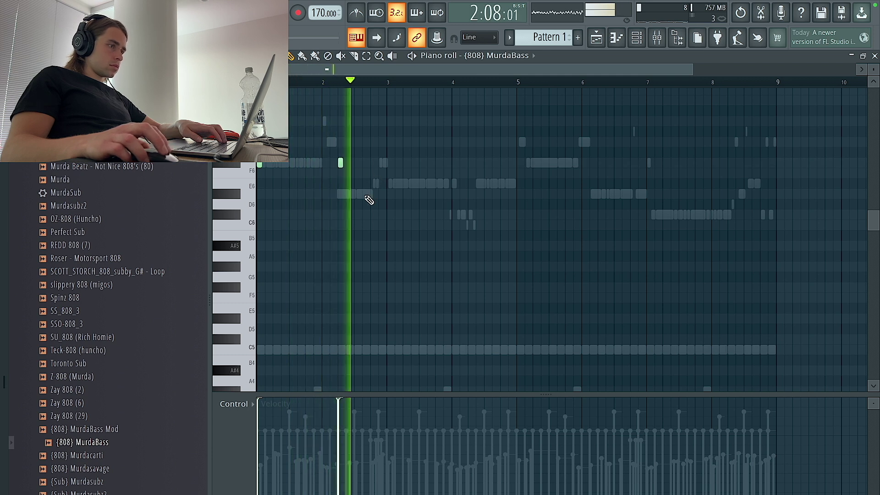
left_click(389, 184)
left_click(471, 183)
Add an E6 808 note in the second half of bar 4, change the grid snap and toggle playback
scroll(493, 188, "up", 3, "ctrl")
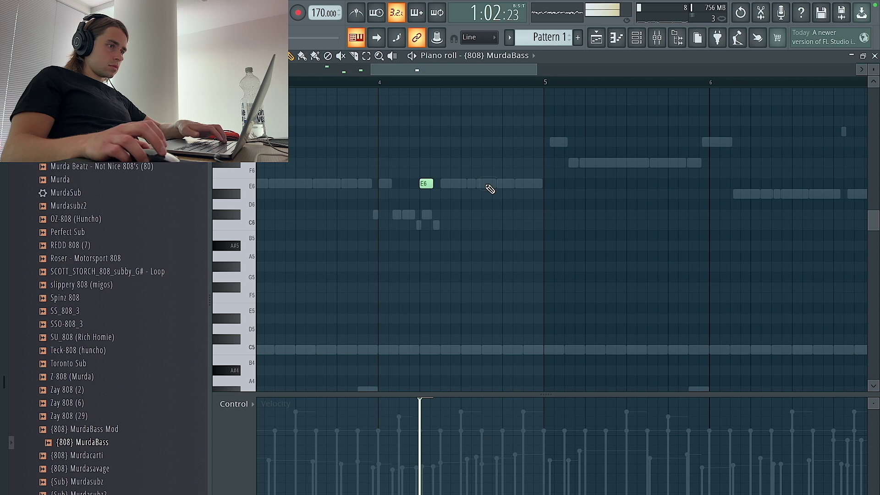
scroll(503, 190, "up", 4)
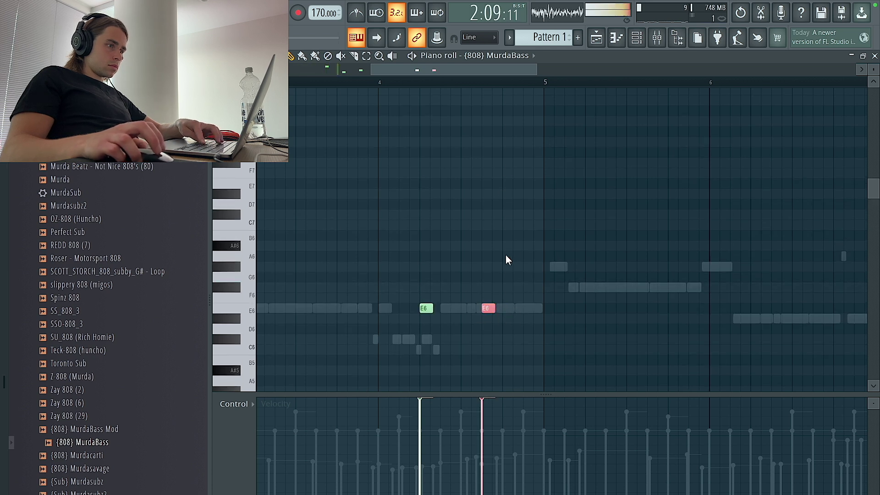
left_click(262, 198)
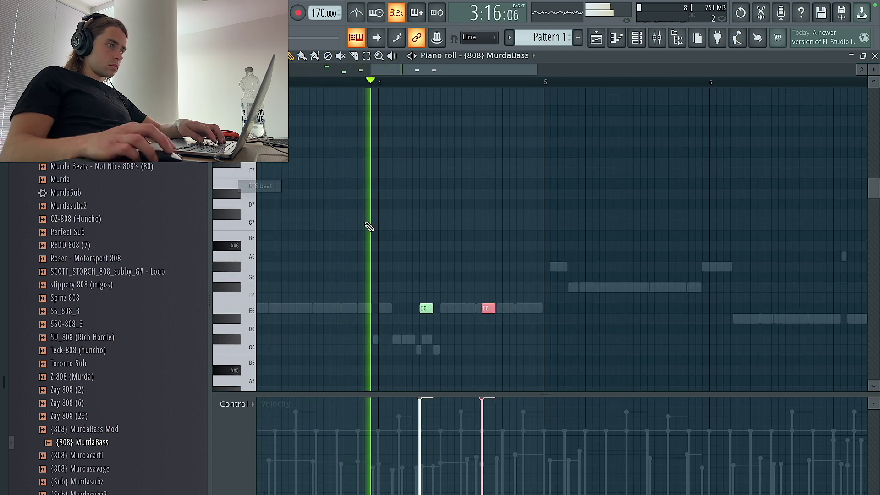
key("space")
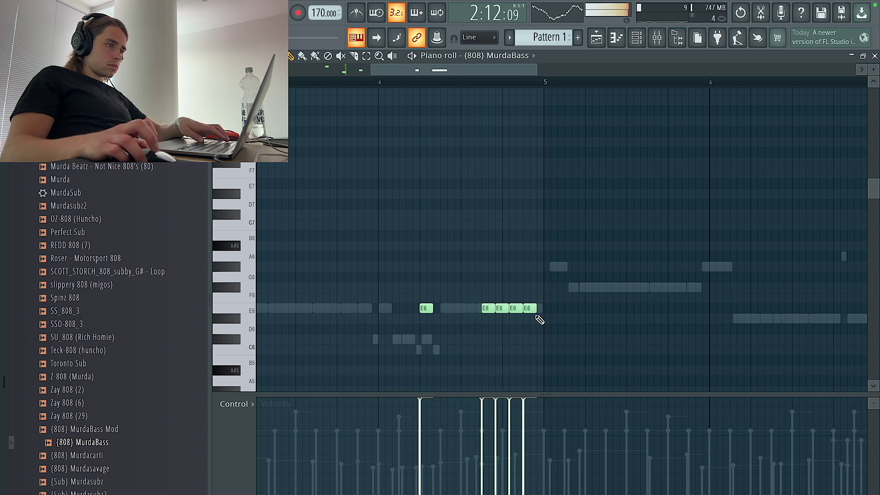
Delete the duplicated 808 notes in bars 5 to 8 and restart playback
scroll(540, 320, "up", 4)
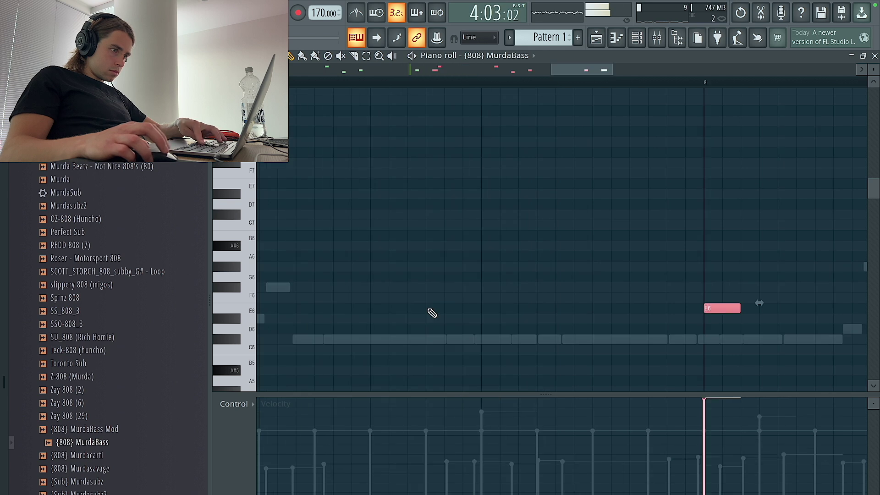
scroll(486, 311, "down", 4)
left_click_drag(662, 353, 448, 260)
key("Delete")
key("space")
key("space")
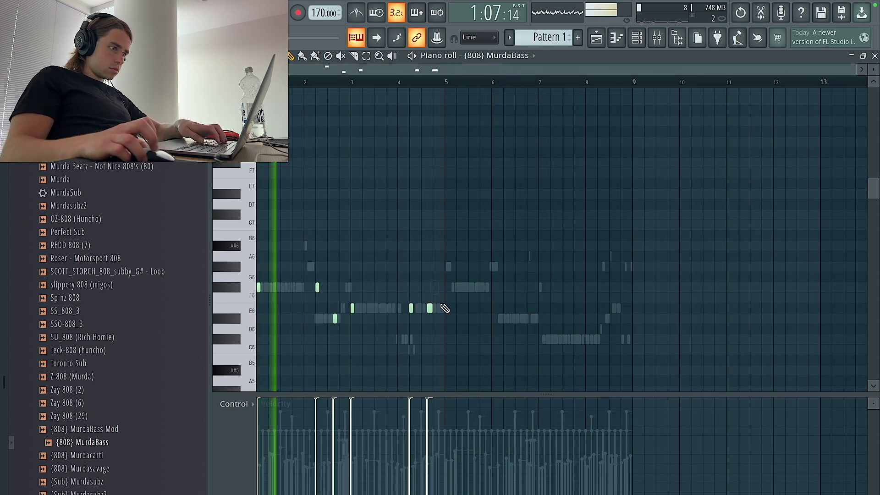
Duplicate the last E6 note to form a three-note roll ending bar 4
scroll(445, 308, "up", 4)
key("ctrl+b")
scroll(460, 321, "down", 2)
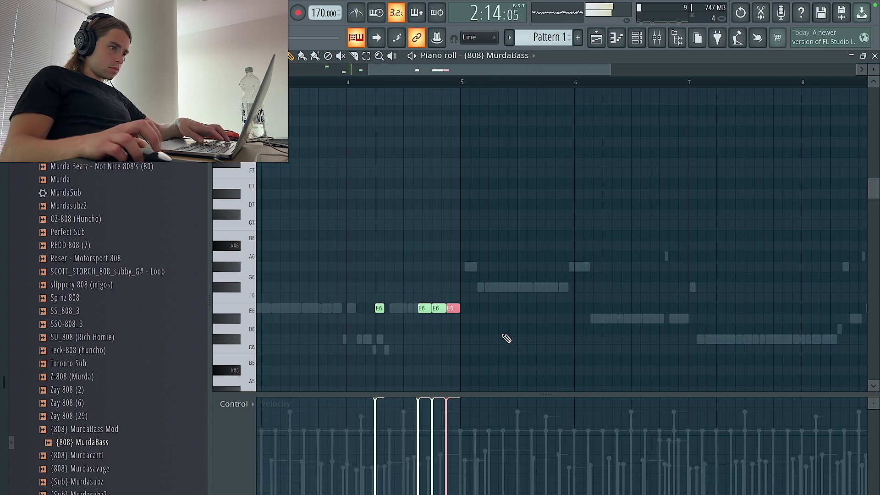
Raise the three-note roll by an octave and lower the whole 808 line by one octave
left_click_drag(509, 340, 410, 295)
key("ctrl+Up")
key("ctrl+a")
key("ctrl+d")
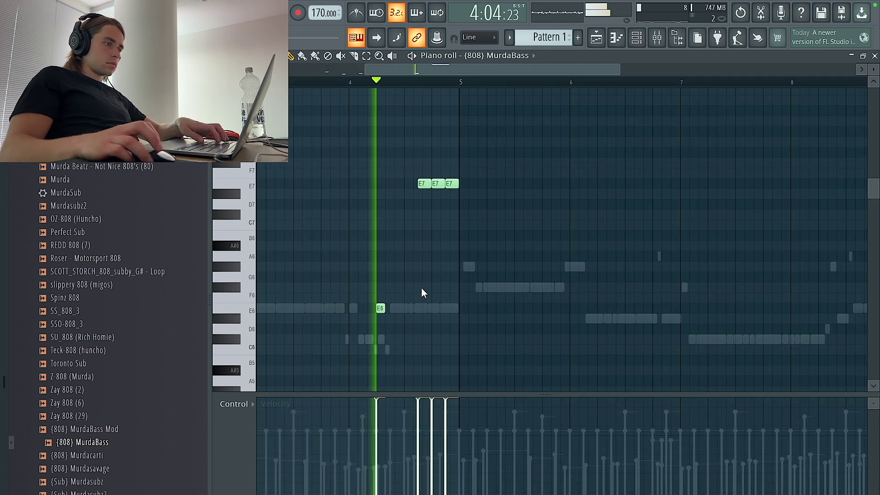
scroll(422, 288, "down", 2)
key("ctrl+Down")
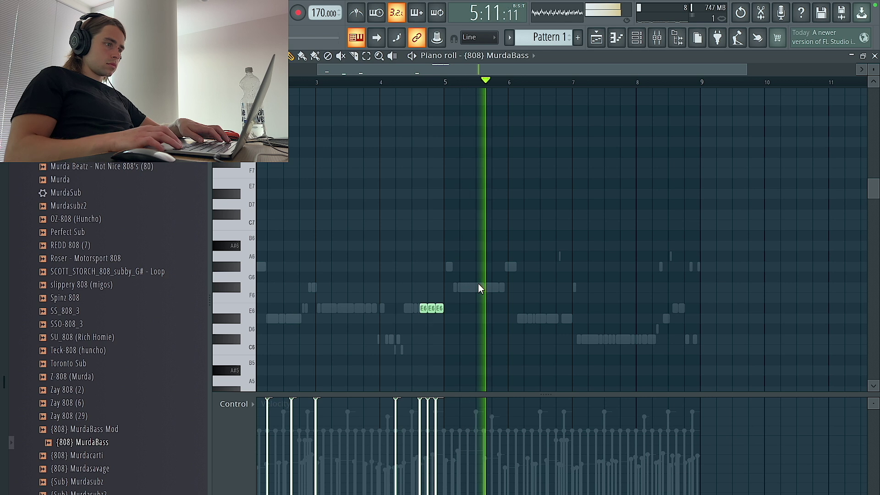
Lower the three-note 808 roll at the end of bar 4 by three semitones to C#6
scroll(480, 284, "down", 3)
left_click_drag(663, 197, 362, 130)
key("shift+Down")
key("shift+Down")
key("shift+Down")
Try other octaves for the 808 roll and the rest of the bass line
key("ctrl+Up")
key("ctrl+a")
key("ctrl+Down")
scroll(390, 139, "down", 5)
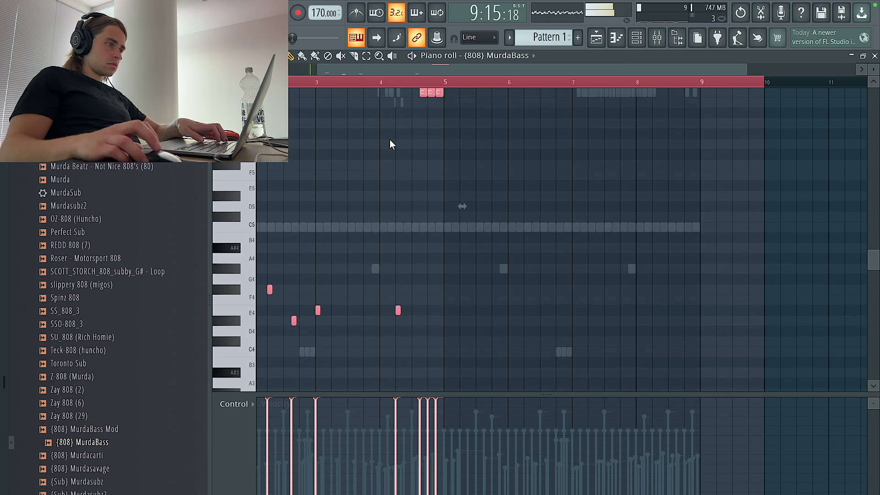
key("ctrl+Up")
scroll(550, 350, "up", 5)
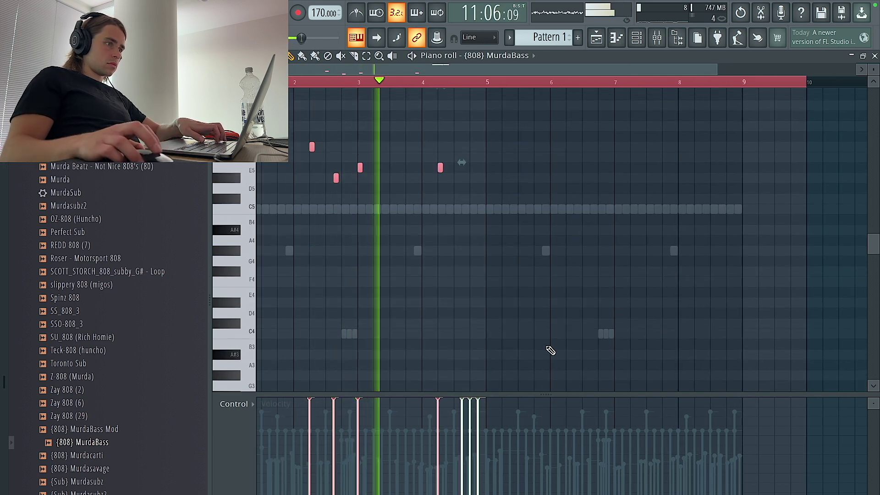
Apply quick legato to the 808 notes before the roll so each extends to the next, and restart playback
key("ctrl+l")
key("space")
key("space")
key("ctrl+d")
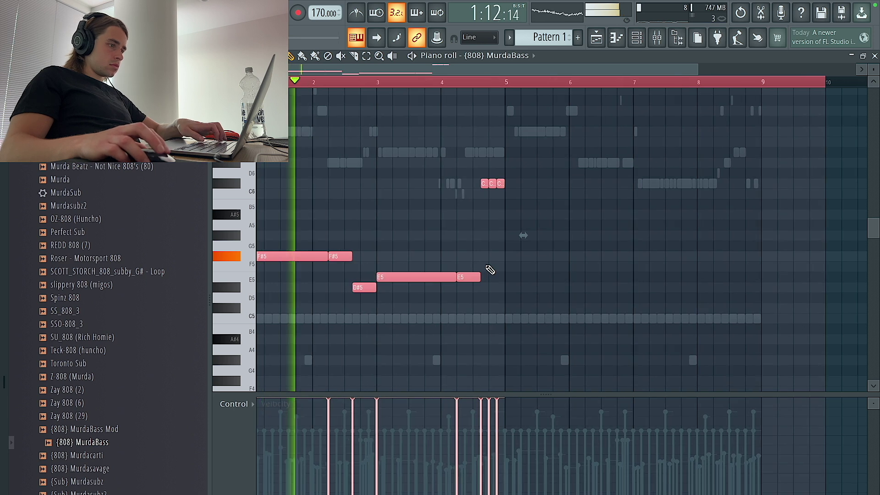
Check the {808} MurdaBass channel from the channel rack and return to its piano roll
left_click(637, 37)
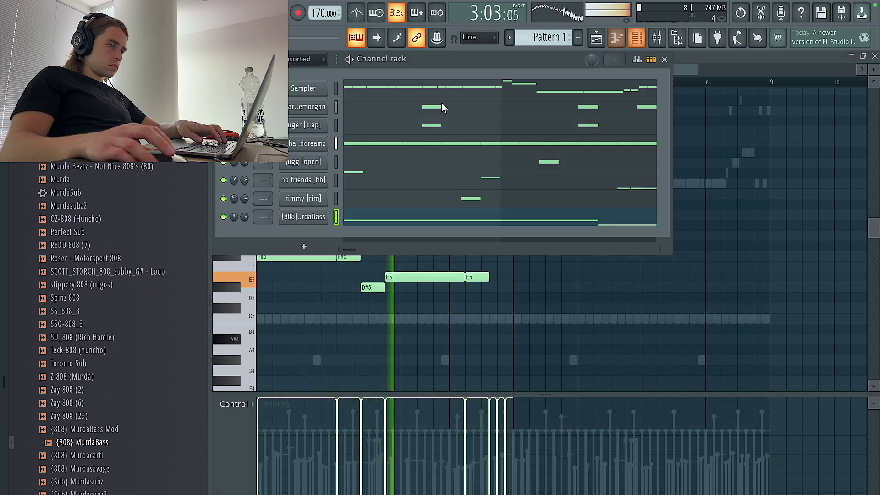
left_click(308, 222)
right_click(858, 278)
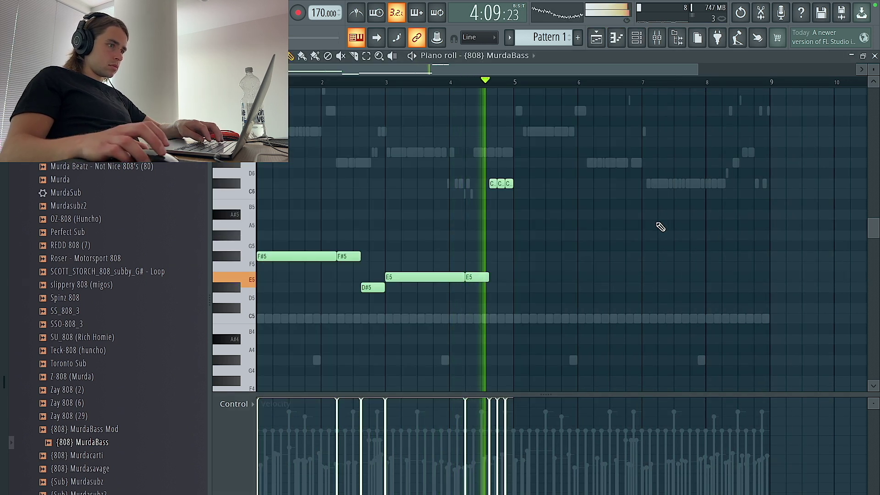
Duplicate the 808 line into bars 5 to 8 and raise the roll at the end of bar 4 to E6
key("ctrl+b")
left_click_drag(546, 199, 470, 171)
key("ctrl+Down")
key("Up")
key("Up")
key("Up")
key("ctrl+Up")
key("ctrl+d")
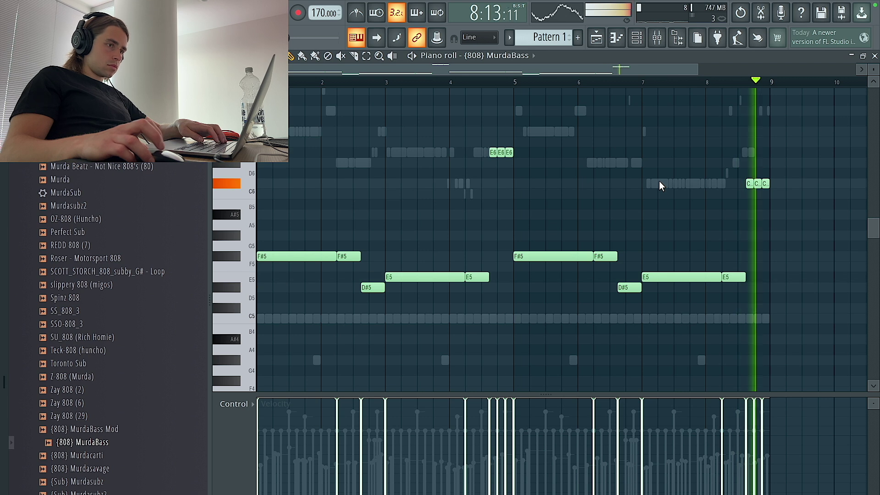
Replace the 808 roll at the end of bar 8 with one long C#5 note filling the same length
right_click(759, 184)
right_click(766, 184)
left_click_drag(753, 185, 769, 186)
left_click(757, 184, "ctrl")
key("ctrl+Down")
key("ctrl+d")
left_click(507, 154, "ctrl")
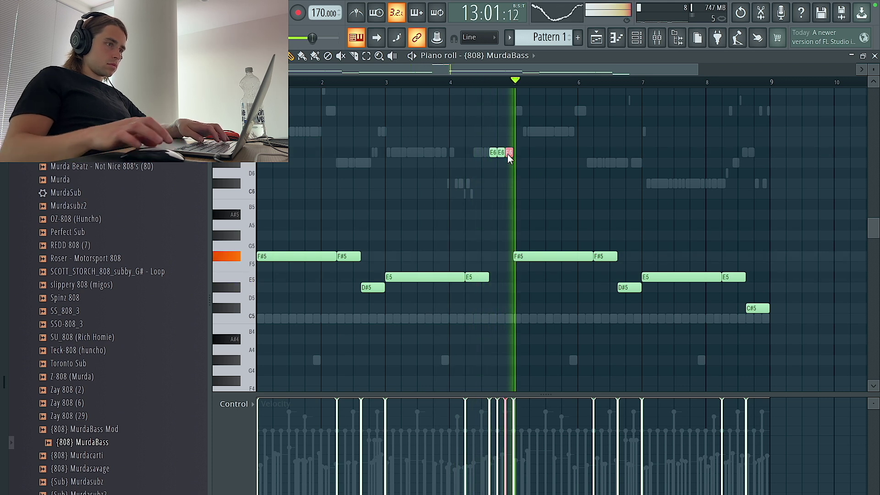
left_click_drag(532, 152, 452, 151)
key("ctrl+d")
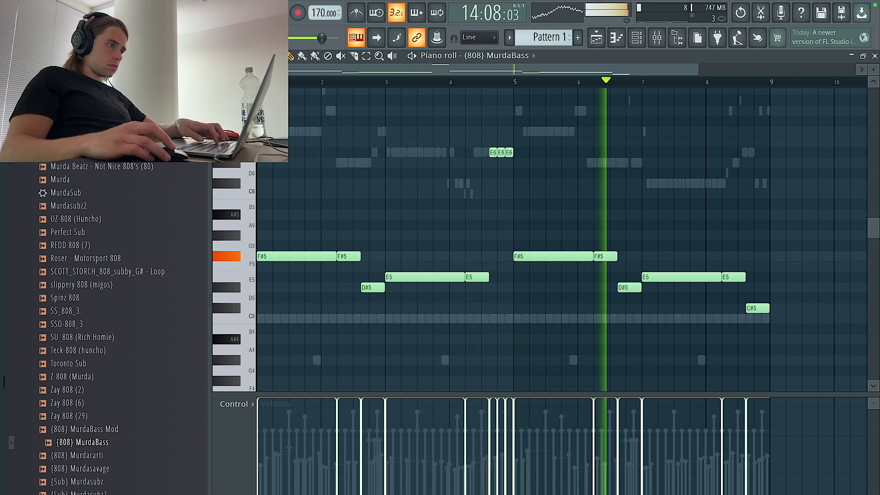
Replace the 808 sample with based1 - courage (808) from the BASED1 Parasite kit and return to the piano roll
left_click(247, 82)
left_click(240, 56)
left_click(257, 220)
scroll(444, 214, "down", 10)
scroll(435, 214, "up", 10)
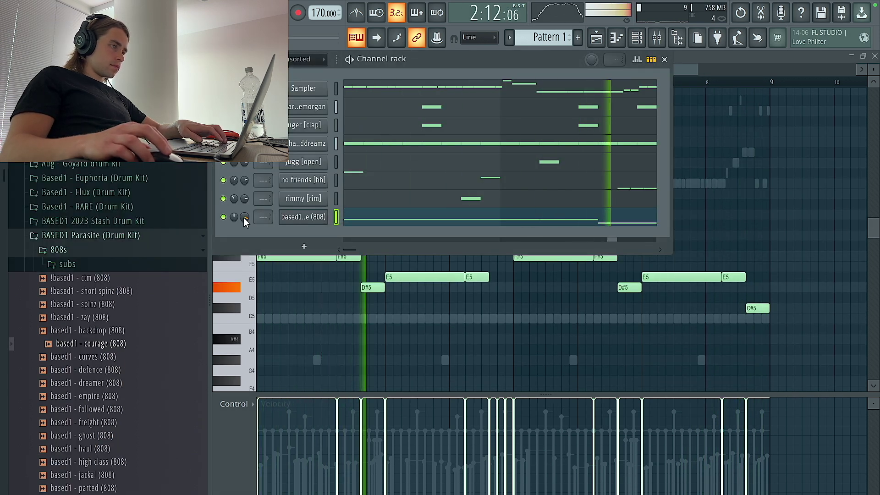
key("F6")
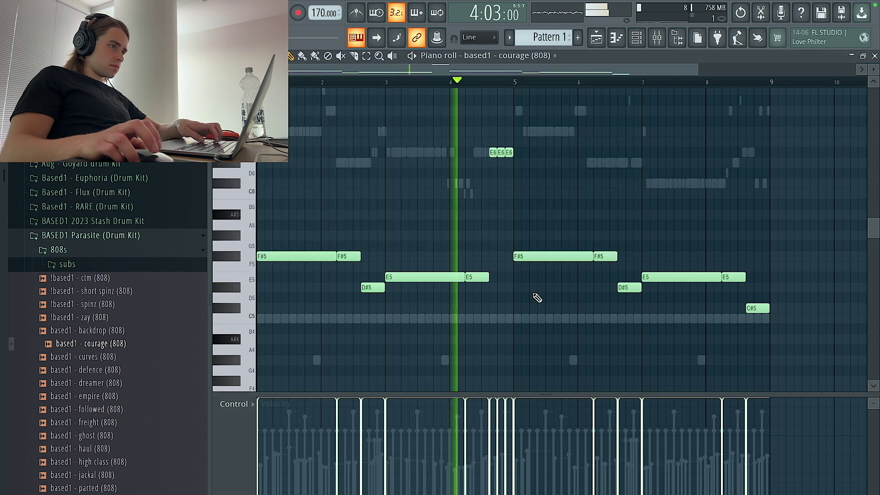
Lower the velocities of the three E6 roll notes at the end of bar 4 individually
scroll(535, 295, "up", 3)
left_click_drag(553, 187, 402, 143)
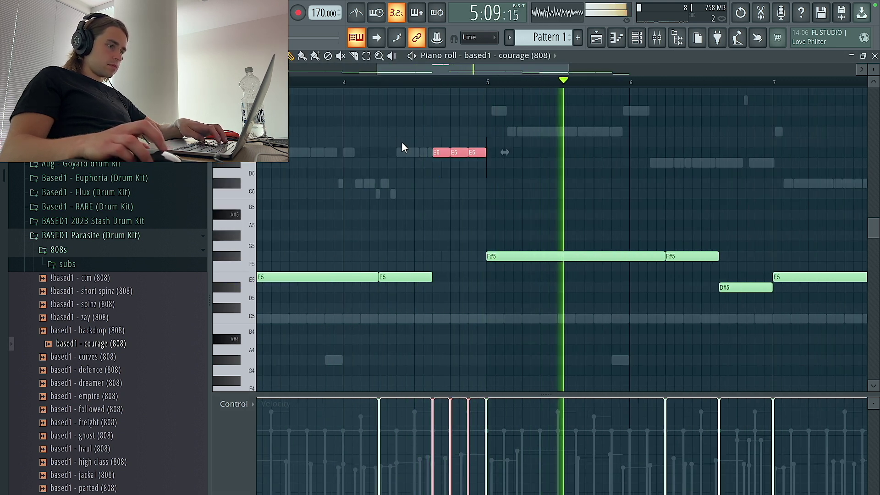
scroll(403, 144, "down", 3)
key("ctrl+d")
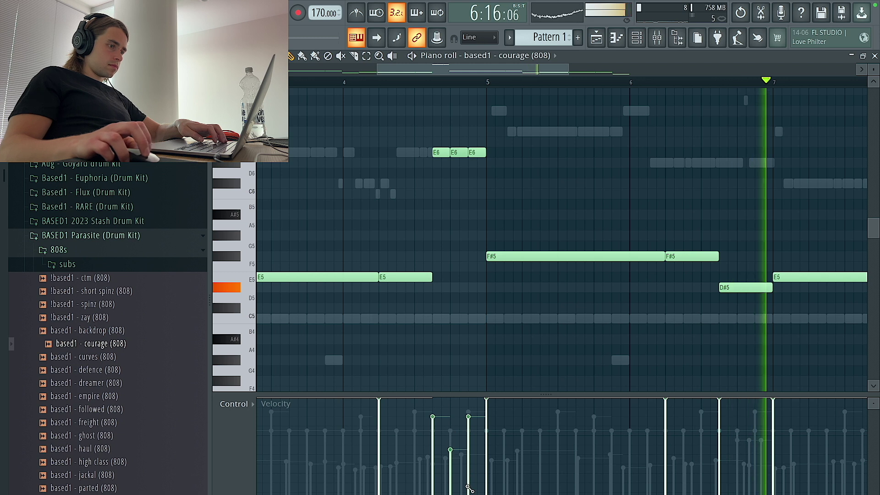
scroll(553, 249, "down", 3)
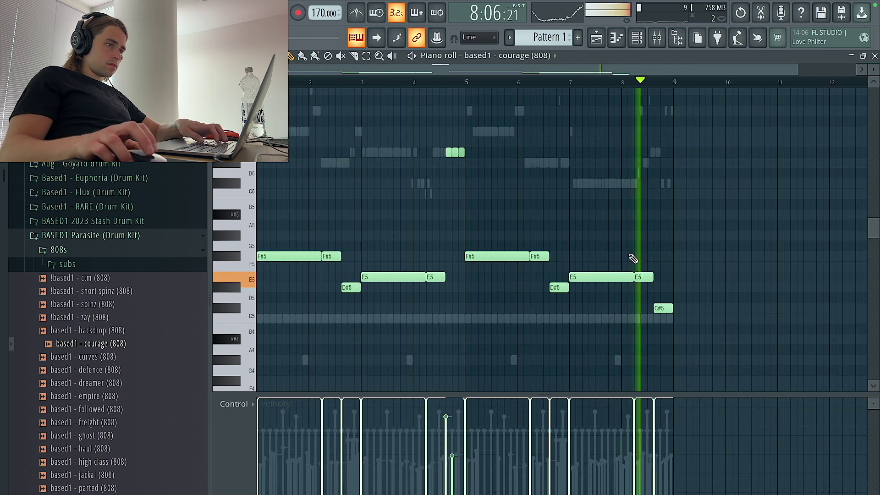
Try the 808 line an octave higher and change the notes in bars 7 and 8 to C#5
key("ctrl+a")
key("ctrl+Up")
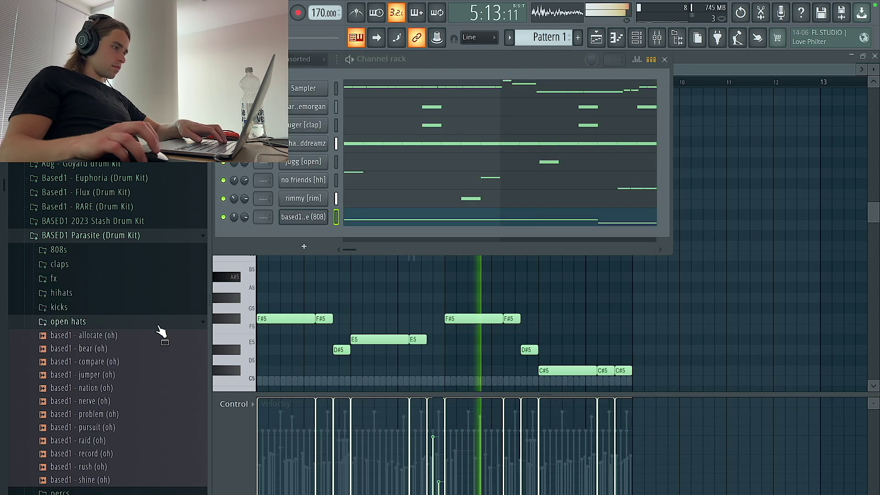
Place the based1 - nu wave (hit) sample from the BASED1 Parasite kit at bar 1 on Track 4 and close its settings
left_click(102, 374)
left_click(68, 321)
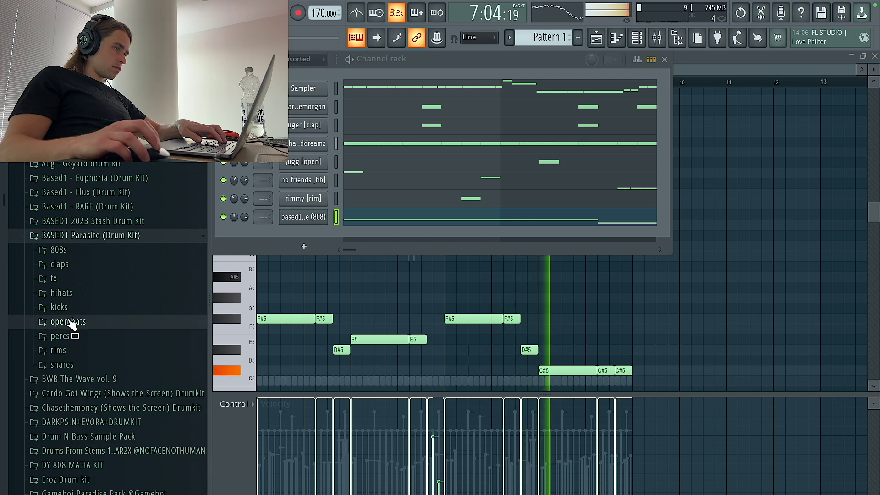
left_click(54, 278)
left_click(63, 306)
left_click(89, 361)
left_click(104, 374)
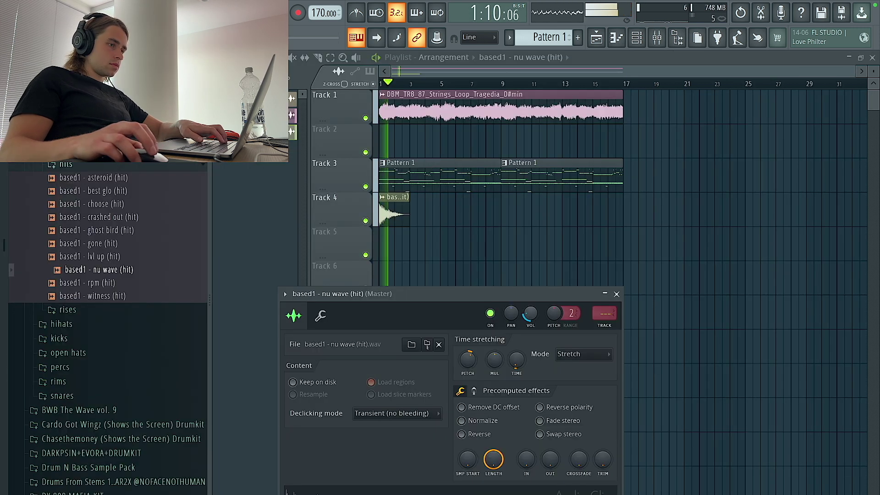
left_click(616, 294)
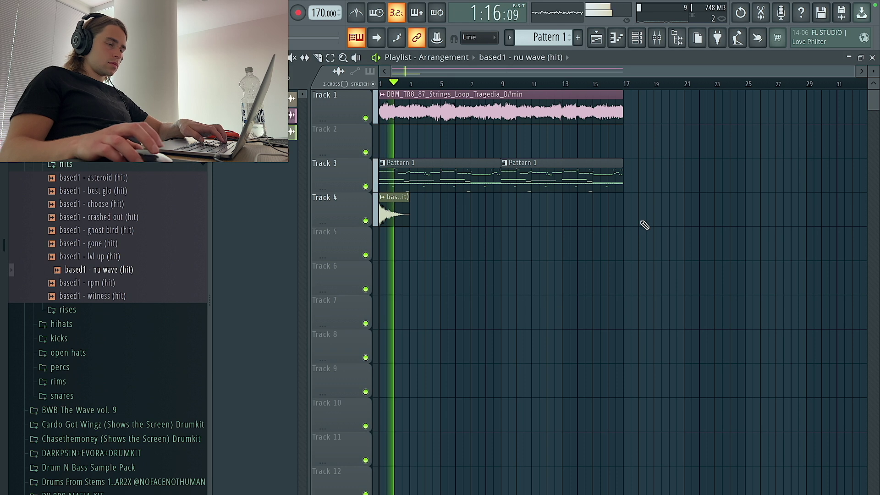
Add Fruity Love Philter in slot 2 of the strings loop's mixer track and close its window
left_click(522, 116)
double_click(522, 116)
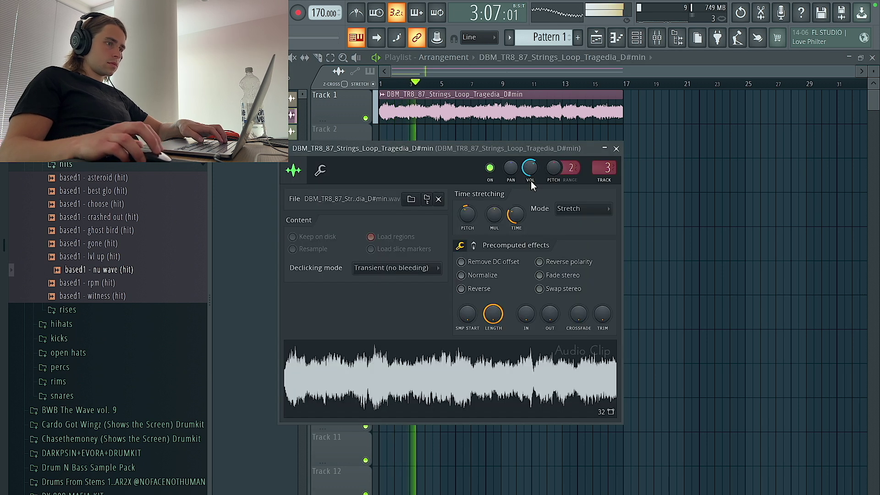
left_click(657, 37)
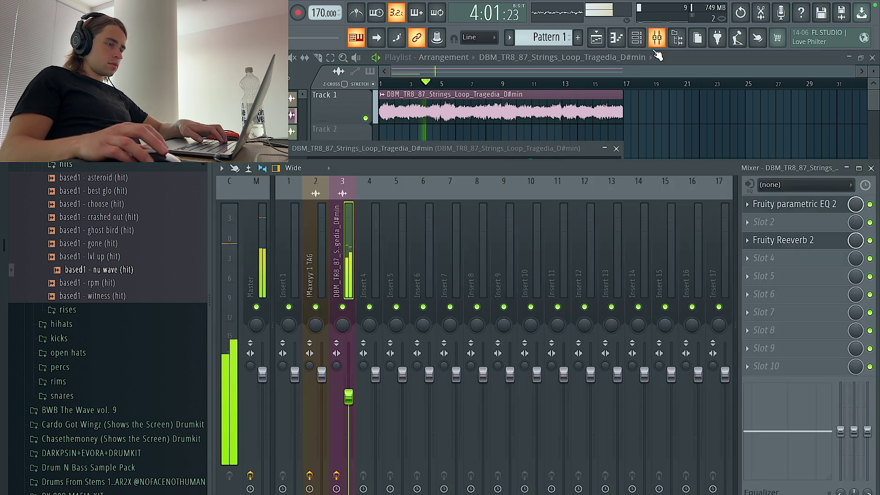
left_click(785, 230)
left_click(610, 33)
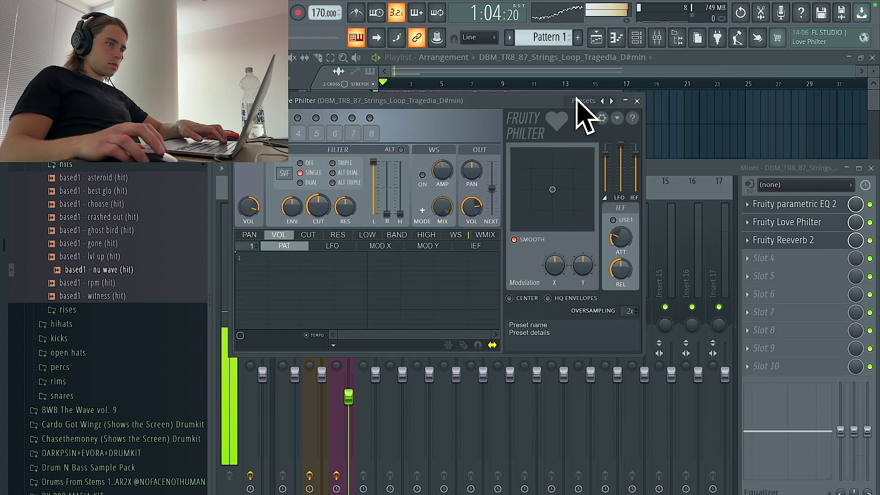
left_click(637, 101)
Check the strings loop's clip settings, mixer track and channel in the channel rack
key("F9")
double_click(504, 108)
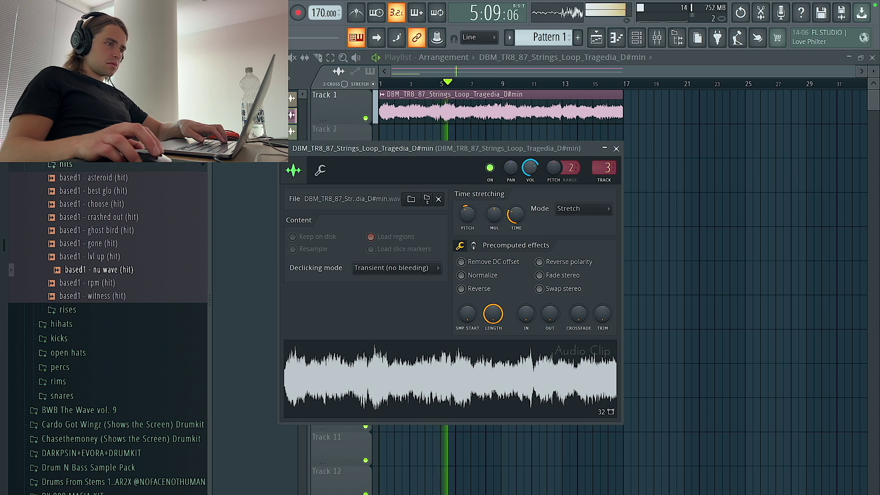
left_click(616, 148)
key("F9")
left_click(637, 38)
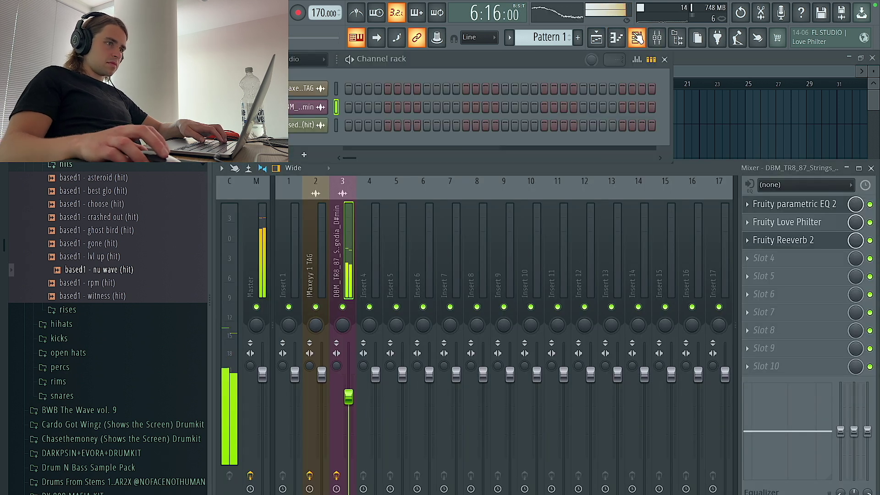
left_click(316, 104)
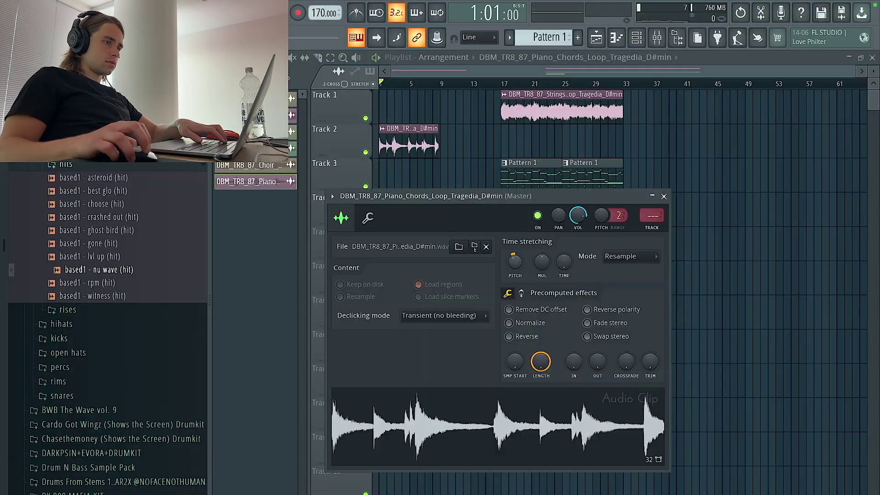
Set the piano chords loop's time-stretching mode to Stretch and close its settings
left_click(631, 257)
left_click(617, 291)
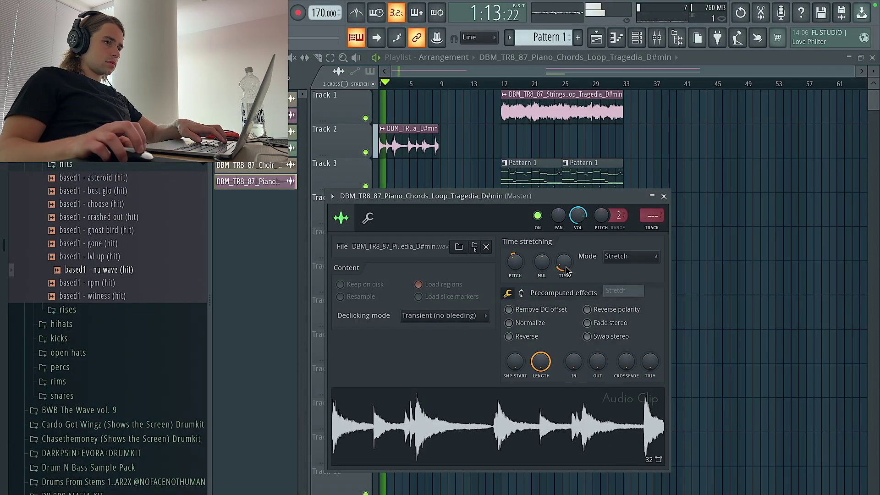
left_click(664, 196)
Move the strings, Pattern 1 and hit clips together so they start at bar 9, right after the piano chords
left_click_drag(678, 212, 489, 112)
left_click_drag(527, 115, 468, 119)
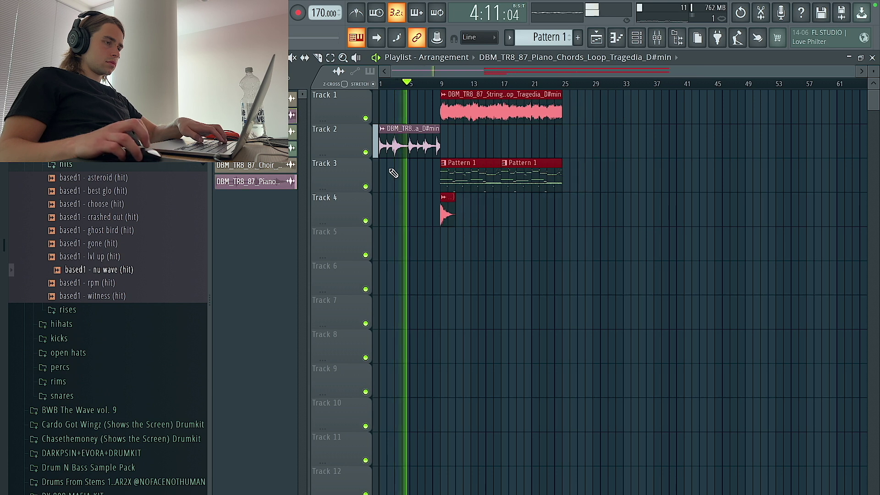
Route the piano chords loop to its own mixer track 13
scroll(404, 167, "up", 4, "ctrl")
scroll(523, 152, "down", 1)
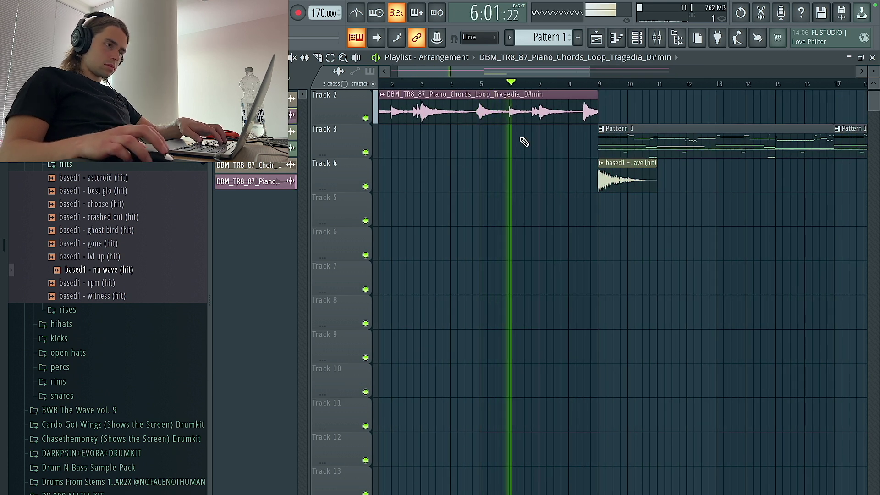
double_click(523, 116)
left_click(654, 228)
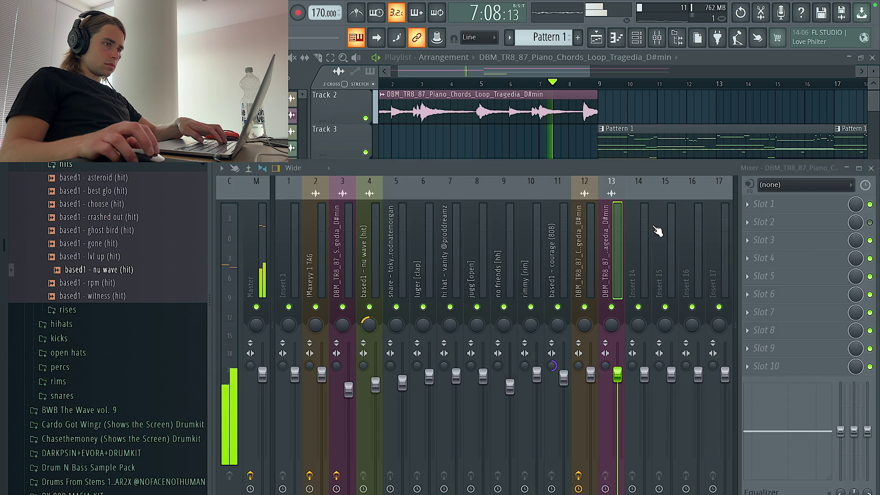
Check the piano chords loop's clip settings and mixer track assignment
right_click(466, 150)
scroll(484, 151, "down", 4, "ctrl")
scroll(472, 151, "up", 1)
scroll(471, 152, "up", 1)
double_click(472, 151)
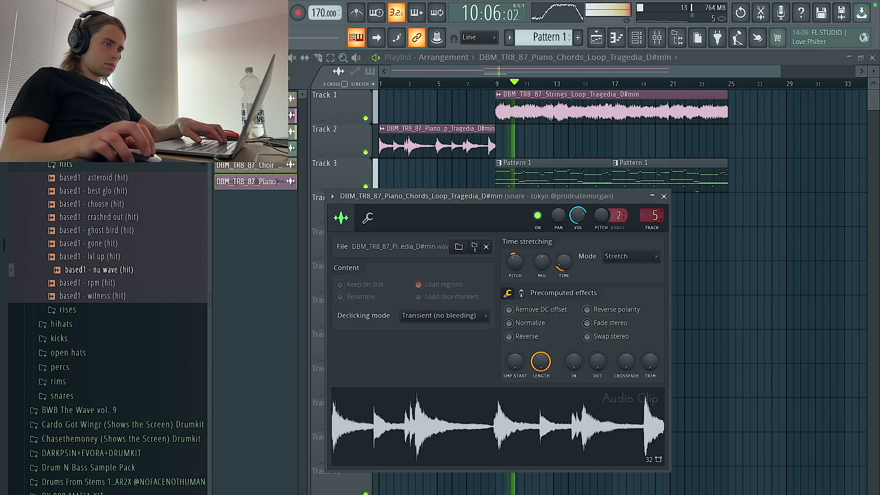
right_click(584, 157)
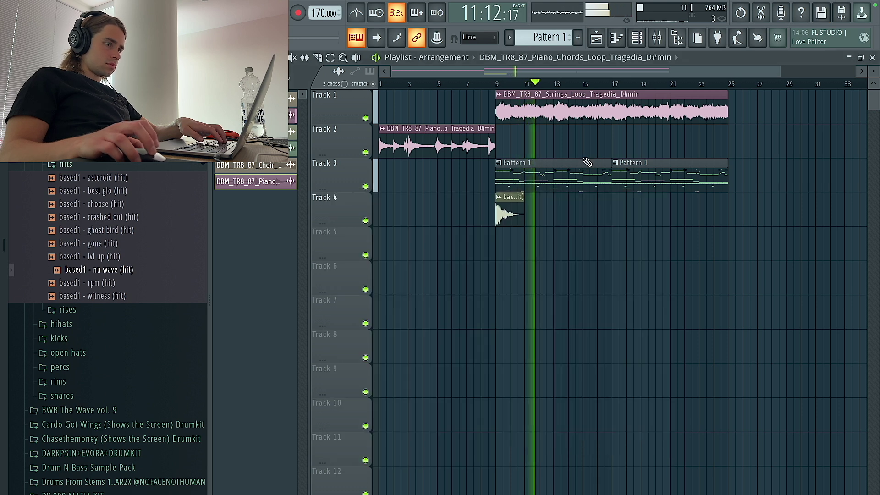
double_click(474, 149)
right_click(772, 162)
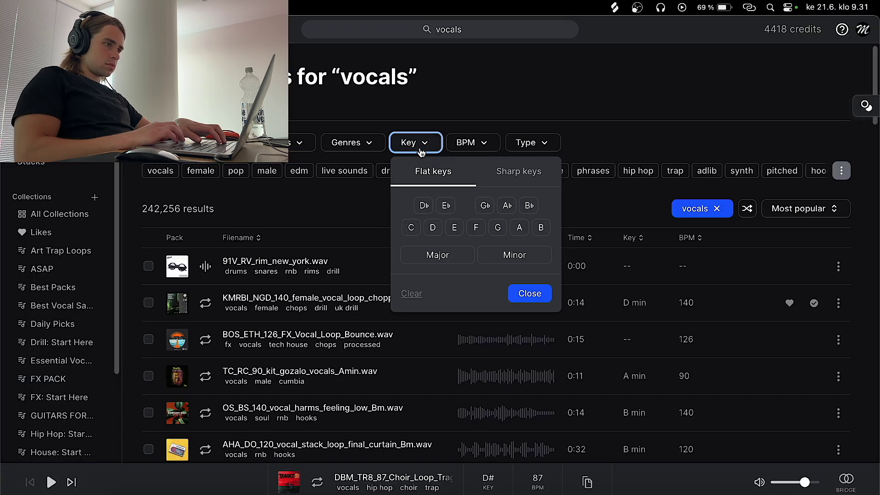
Switch to Splice and filter the vocals search by the key C# minor
left_click(507, 256)
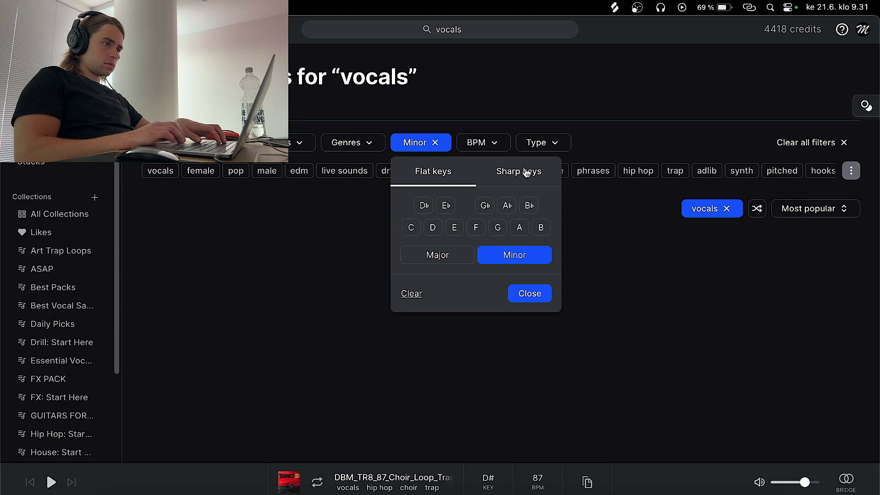
left_click(425, 207)
left_click(530, 294)
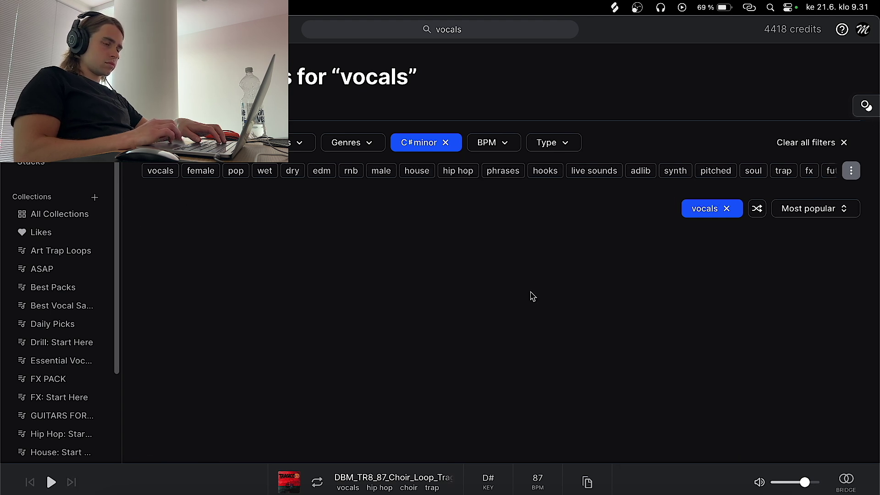
Preview the first C# minor vocal samples, including OS_DRL_140_vocal_call_hotrain_C#m.wav
left_click(548, 256)
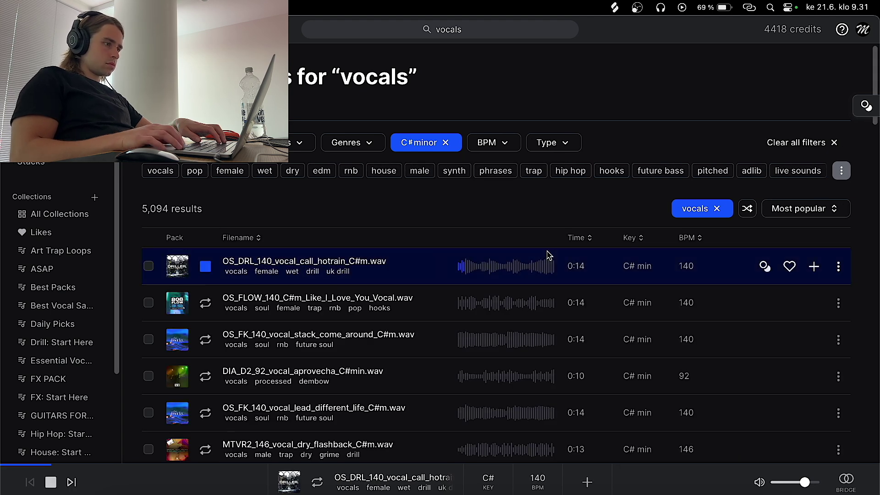
key("Down")
left_click(205, 270)
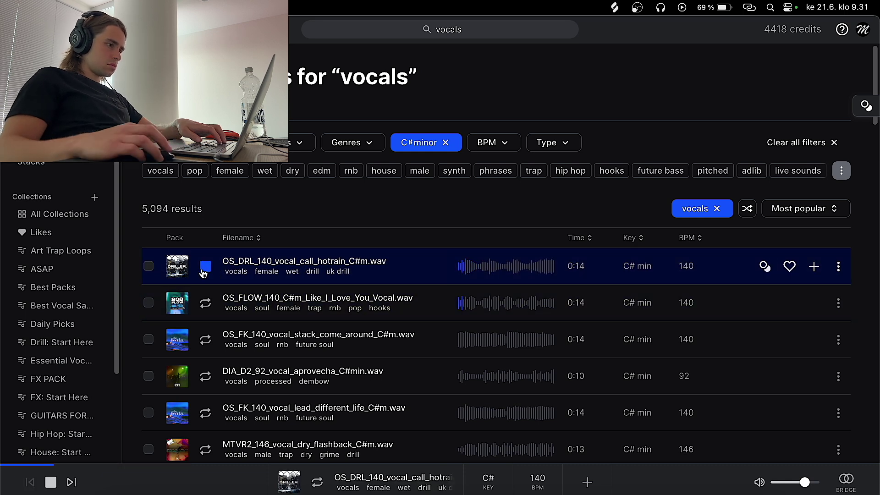
key("Down")
key("Down")
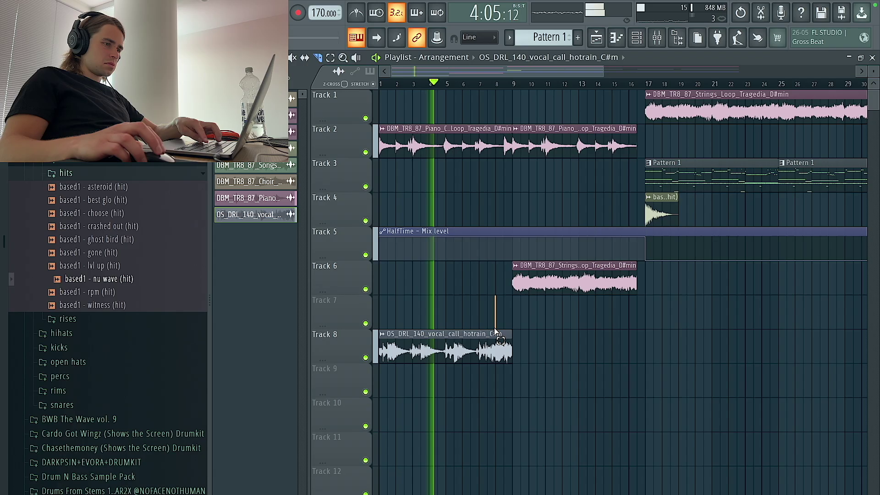
Duplicate the vocal call clip on Track 8 twice and delete the bar 9 copy, keeping the one at bar 17
left_click(486, 348, "ctrl")
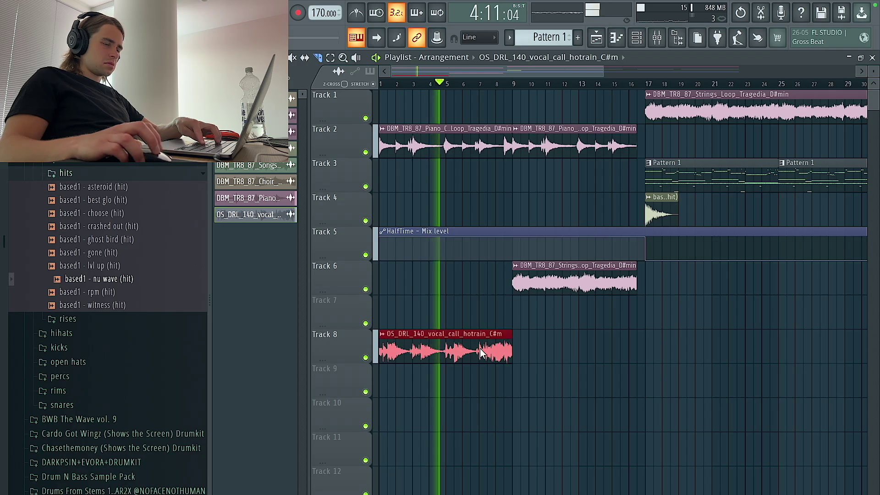
key("ctrl+b")
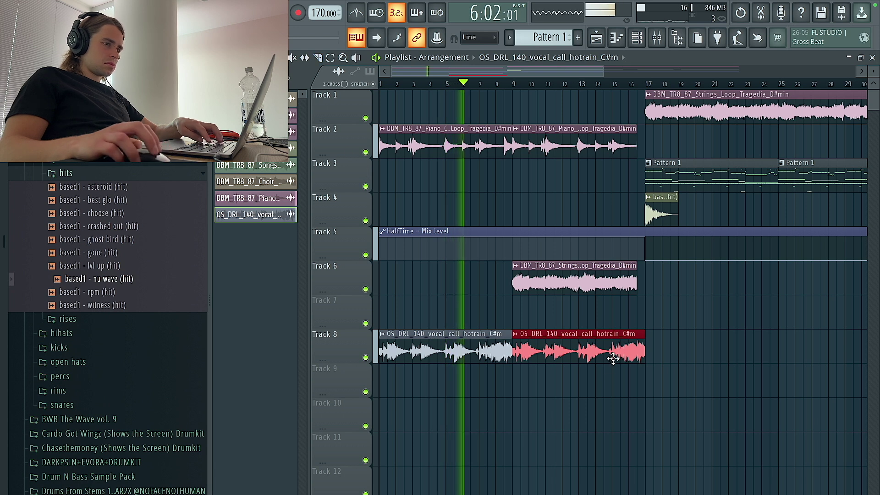
key("ctrl+b")
right_click(597, 354)
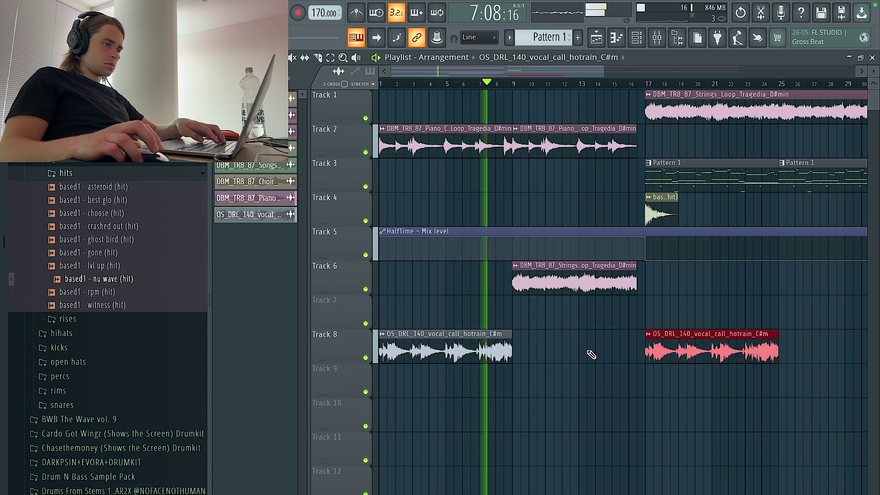
Duplicate the vocal call clip at bar 17 to bar 25 and delete the bar 17 copy
scroll(583, 353, "down", 2)
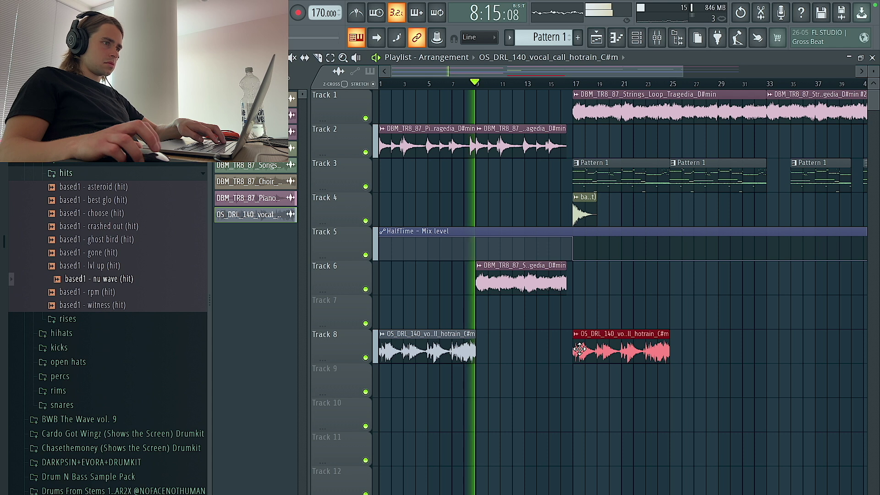
scroll(544, 334, "down", 2)
left_click_drag(615, 362, 380, 389)
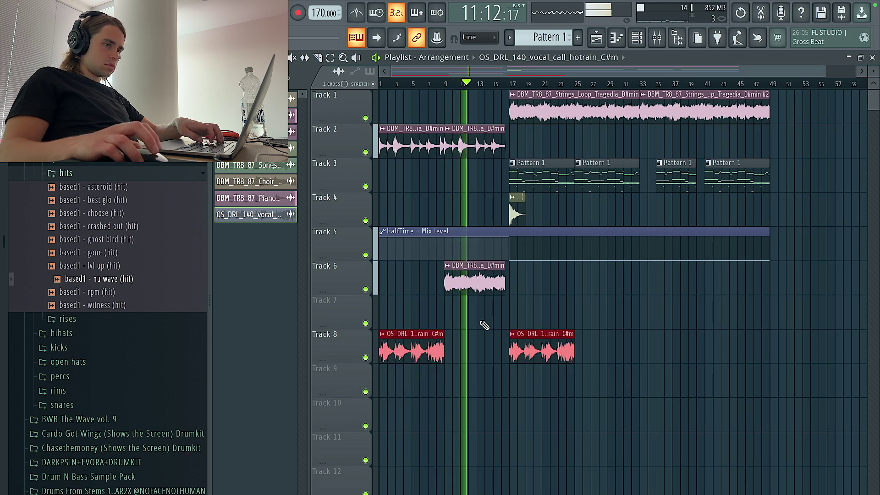
left_click(485, 326)
left_click(546, 353)
key("ctrl+b")
right_click(549, 356)
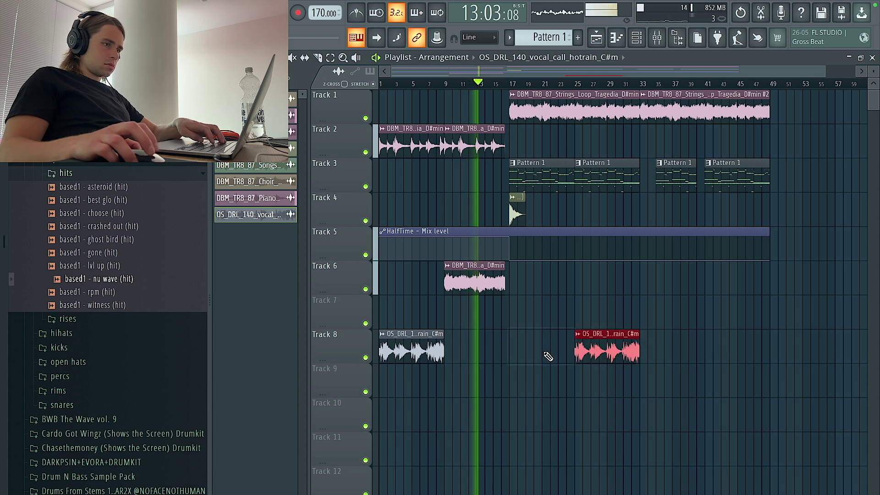
Place the based1 - disappear (rise) sample from the Parasite kit's rises at about bar 16 on Track 8
scroll(574, 337, "down", 1)
scroll(365, 347, "up", 1)
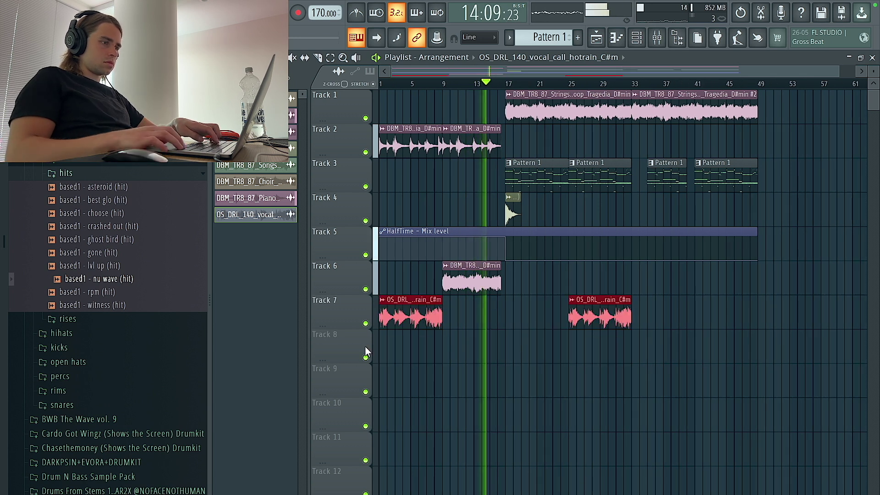
left_click(80, 322)
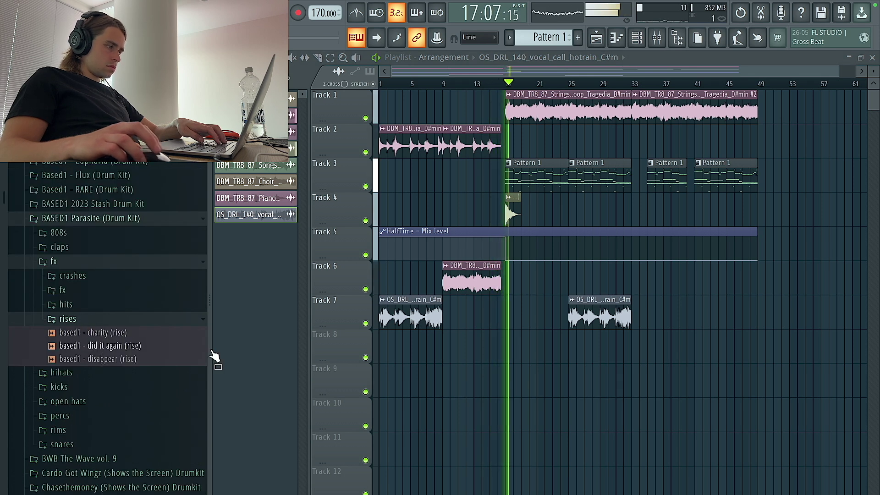
left_click_drag(495, 350, 498, 353)
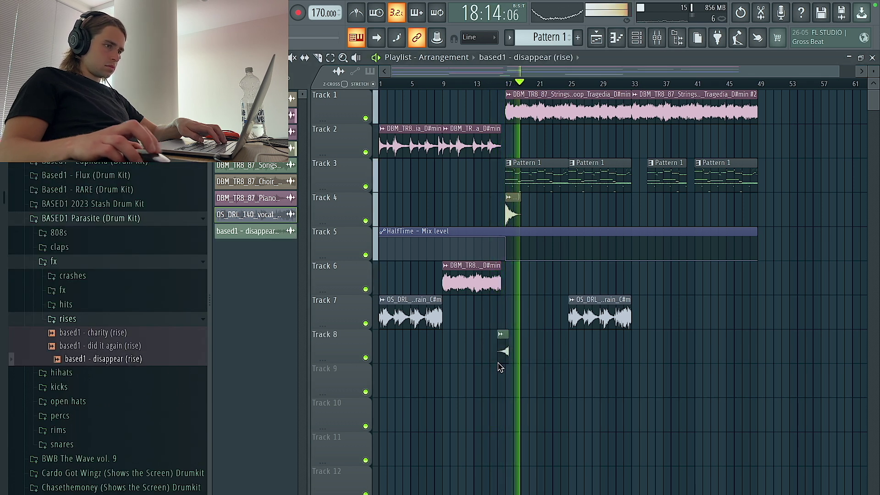
right_click(481, 350)
Trim the piano chords and Track 6 strings clips to end at bar 16, and shift the rise clip about one bar earlier
scroll(481, 350, "up", 5)
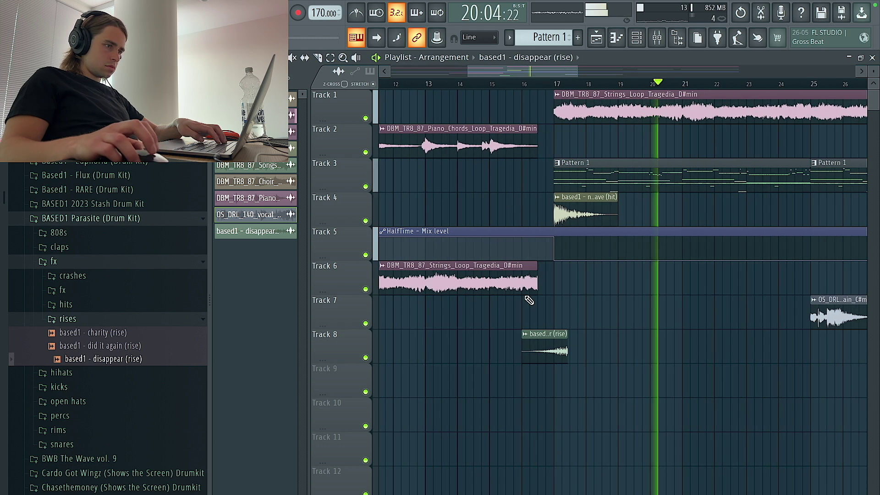
left_click_drag(527, 146, 522, 151)
left_click_drag(537, 278, 522, 277)
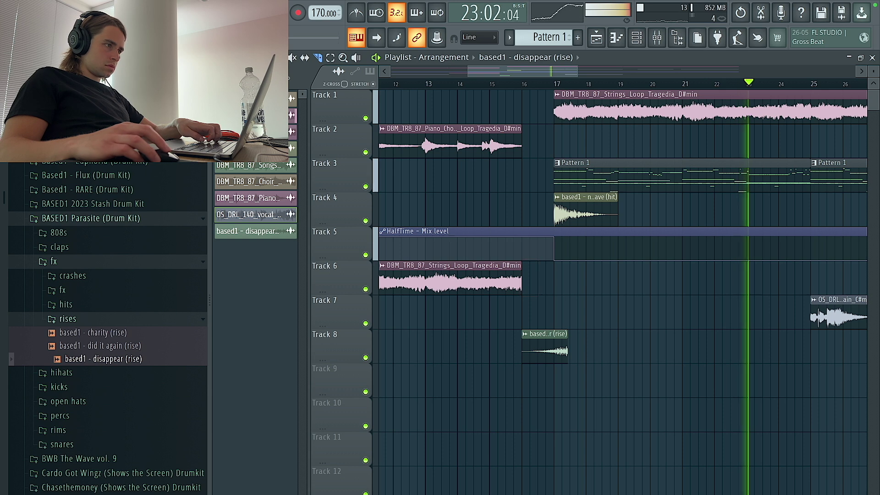
left_click_drag(546, 355, 514, 356)
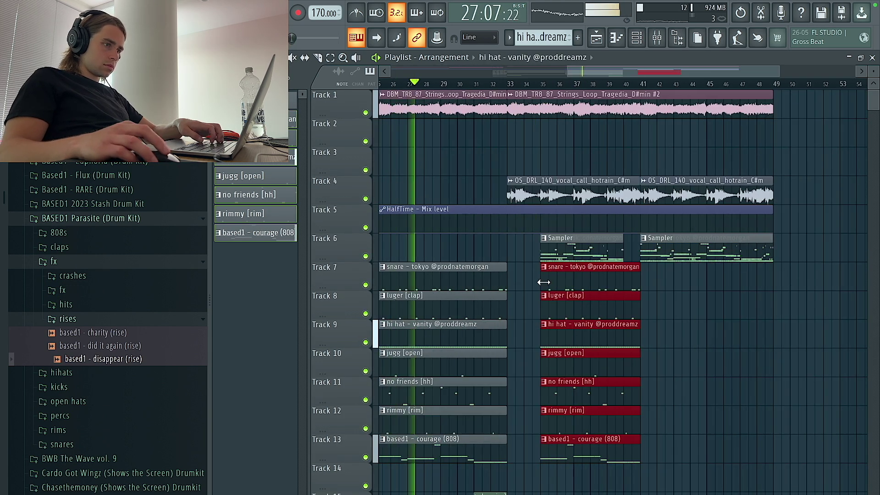
Duplicate all clips from bar 17 onward, including the HalfTime automation, with the copied block starting at bar 57
left_click_drag(736, 465, 456, 90)
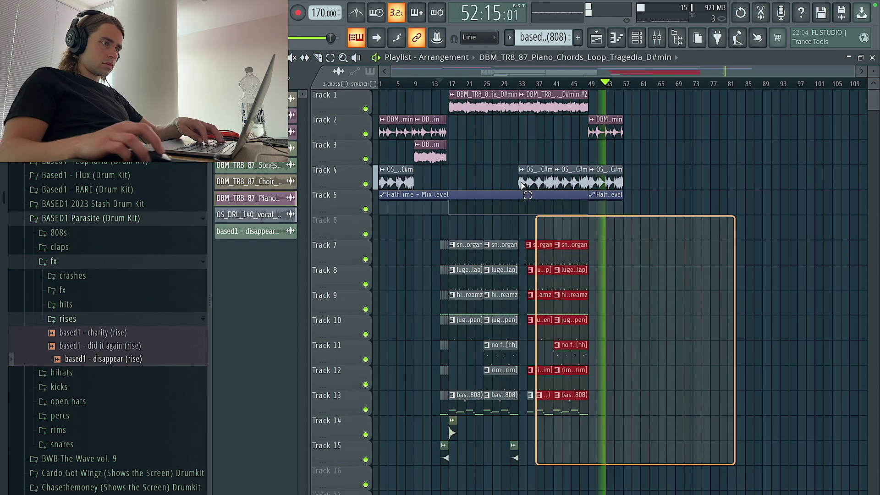
key("ctrl+b")
scroll(564, 294, "up", 1)
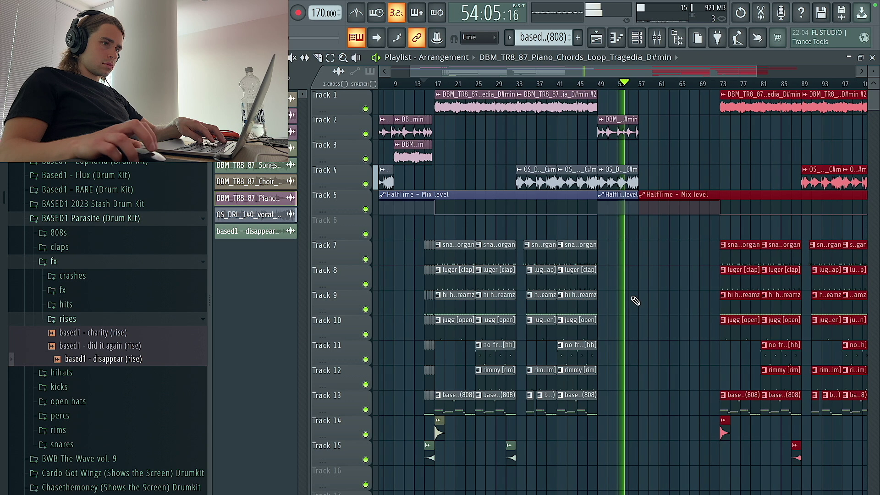
Select every clip between bars 17 and 57 and duplicate the block so its drums and strings begin directly at bar 57
left_click(436, 208)
left_click_drag(766, 491, 457, 96)
key("ctrl+b")
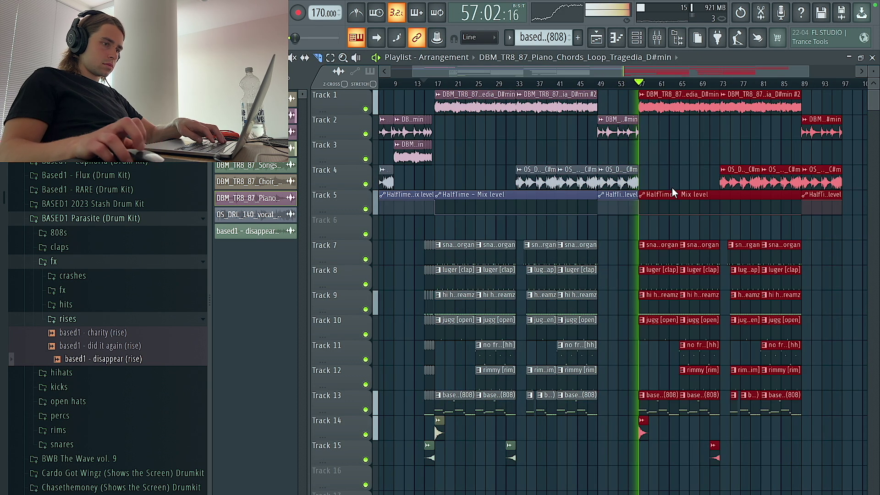
Delete the copied drum and 808 clips from bar 73 onward and the melody, vocal and HalfTime clips after bar 89
scroll(672, 188, "up", 6)
scroll(512, 168, "up", 5)
scroll(564, 156, "down", 9)
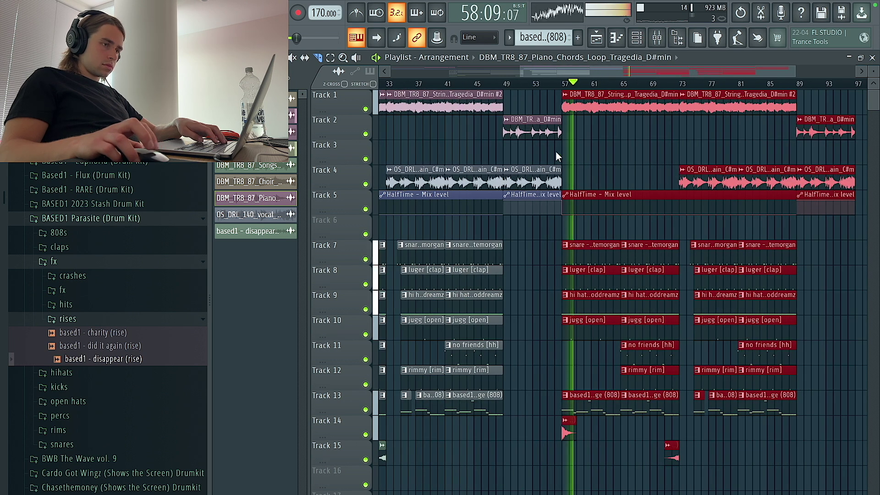
scroll(560, 185, "down", 3)
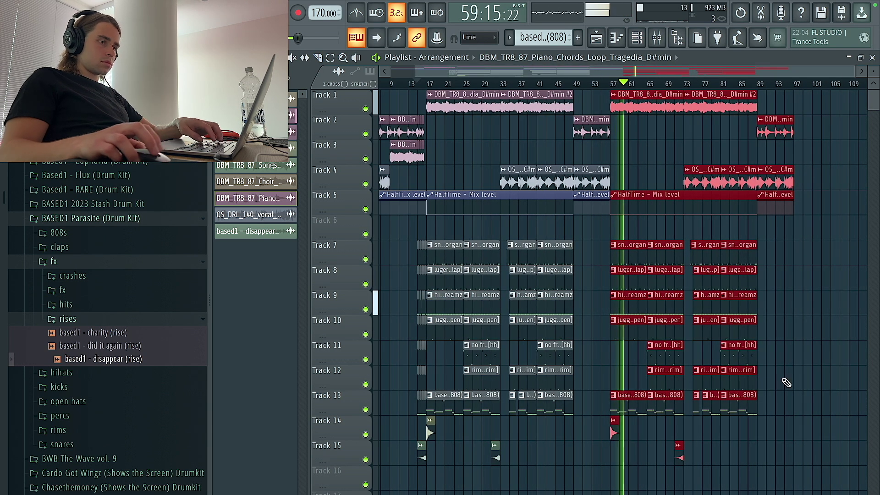
left_click_drag(798, 468, 693, 242)
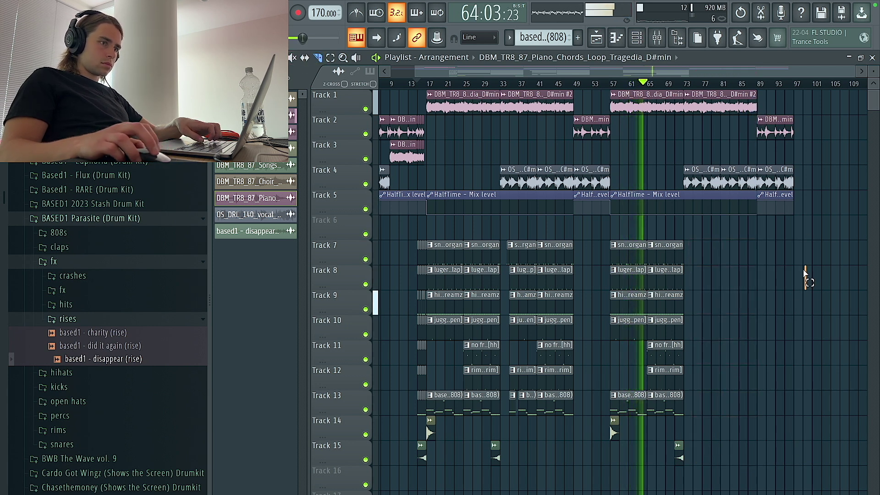
left_click_drag(806, 275, 781, 115)
key("Delete")
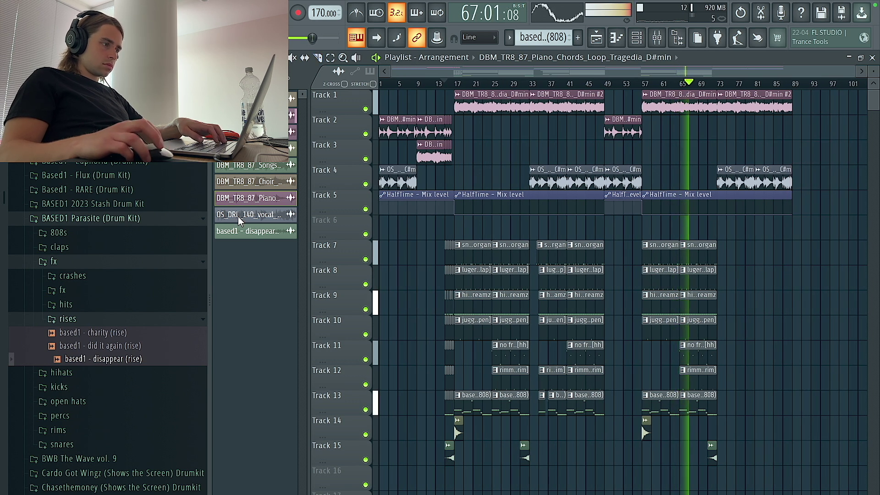
Place the !Maxeyy 1 TAG sample on Track 16 in the second half of bar 16
scroll(751, 291, "down", 1)
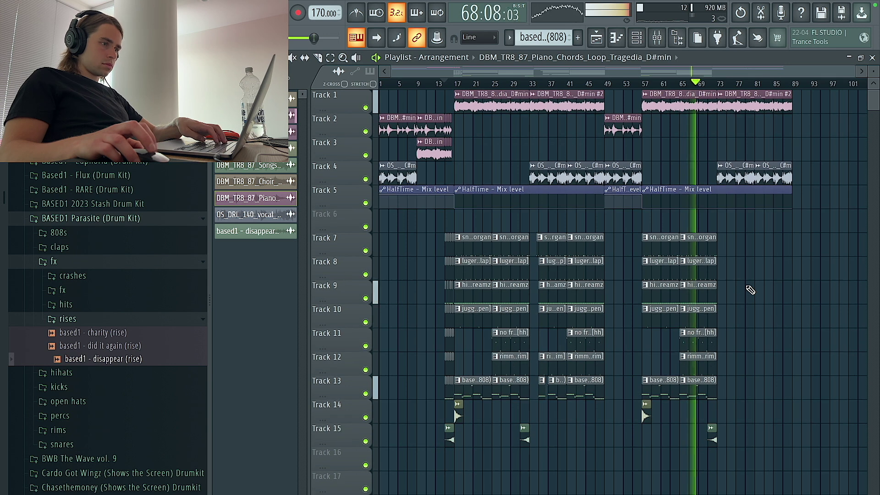
scroll(434, 483, "up", 5)
left_click(507, 457)
scroll(515, 465, "up", 4)
left_click_drag(501, 465, 537, 464)
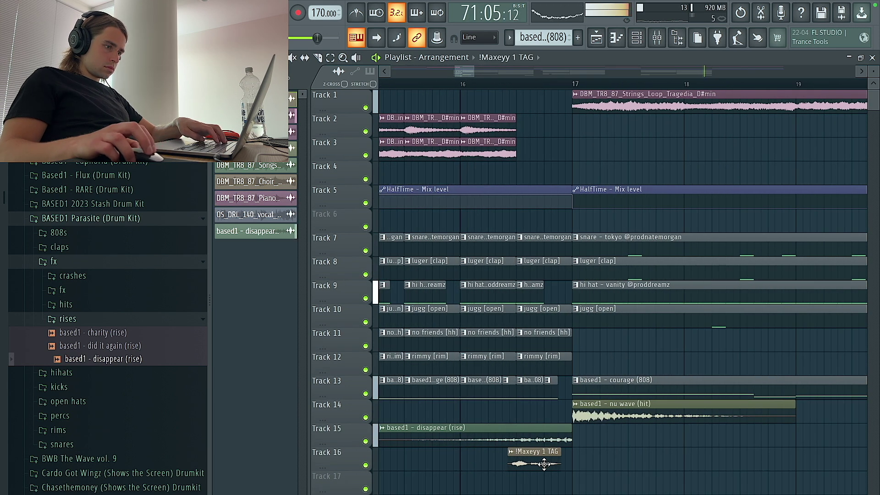
Create a Master volume automation clip on Track 2 over bars 73 to 88 and shape it into a fade-out
scroll(540, 448, "down", 10)
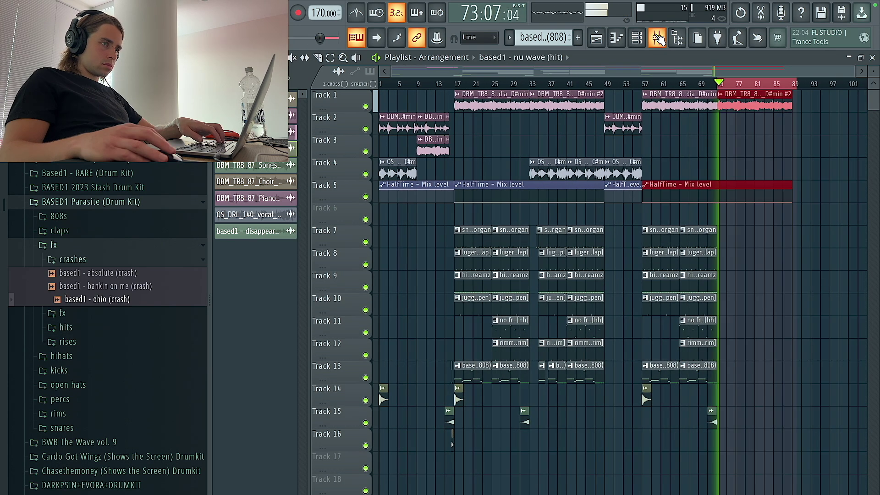
left_click(659, 39)
right_click(263, 374)
left_click(305, 434)
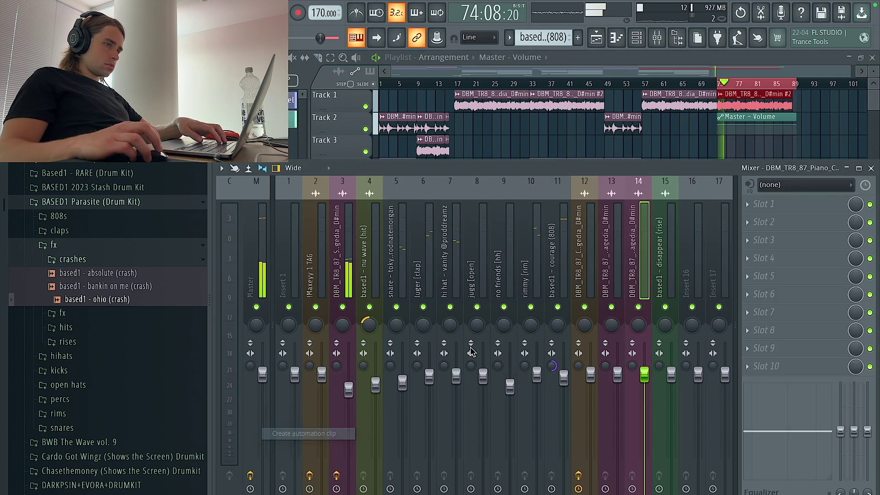
right_click(815, 136)
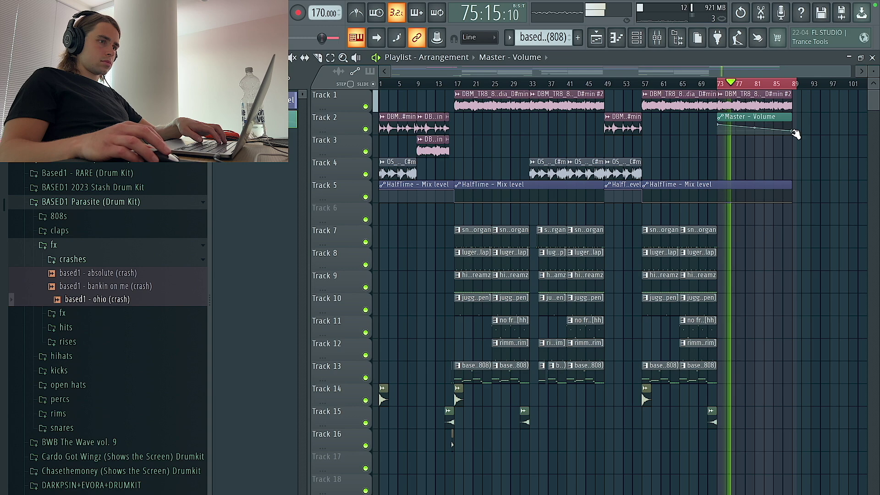
left_click_drag(794, 141, 797, 145)
key("space")
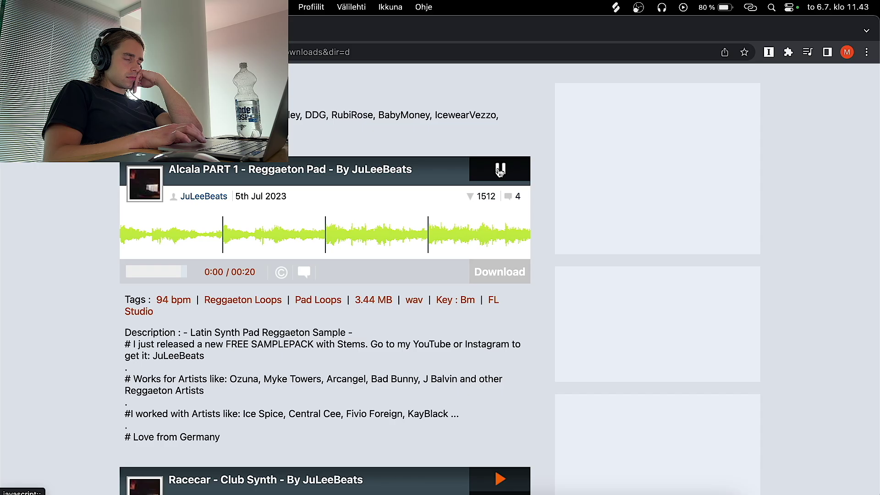
Switch to the browser and browse the Looperman loops around Alcala PART 1 - Reggaeton Pad for a melody sample
scroll(507, 180, "down", 15)
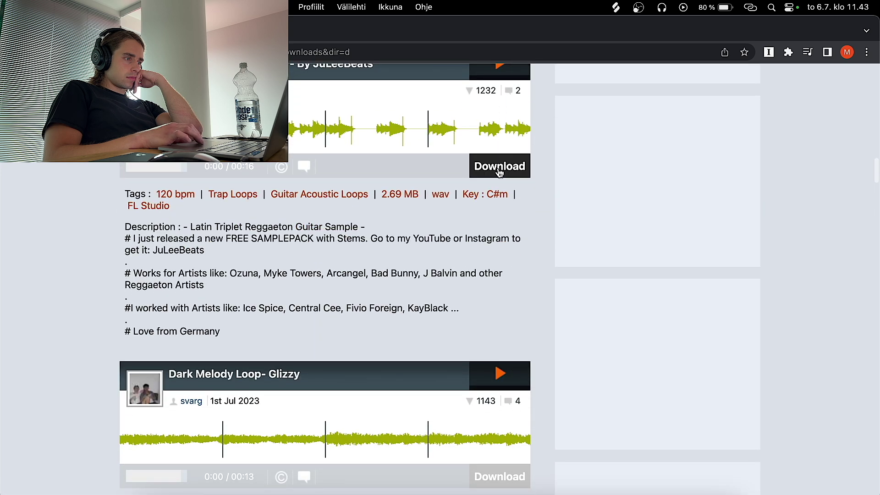
scroll(498, 167, "down", 7)
scroll(498, 167, "up", 10)
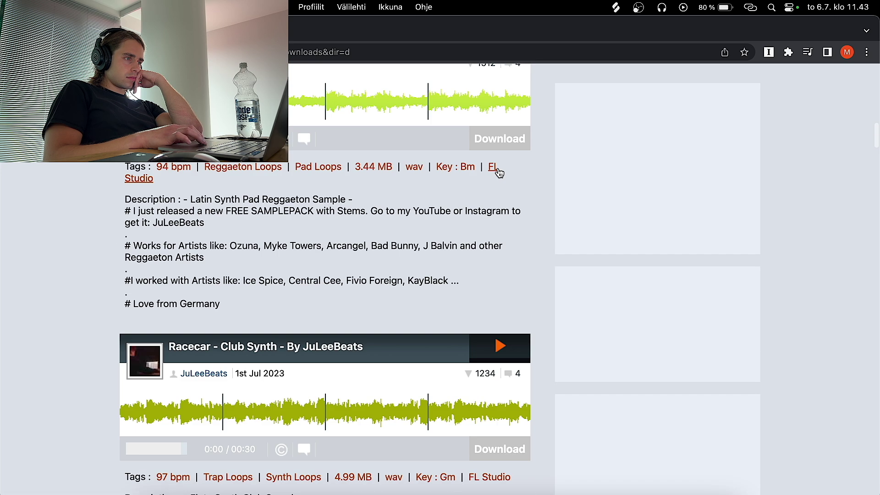
scroll(499, 172, "up", 4)
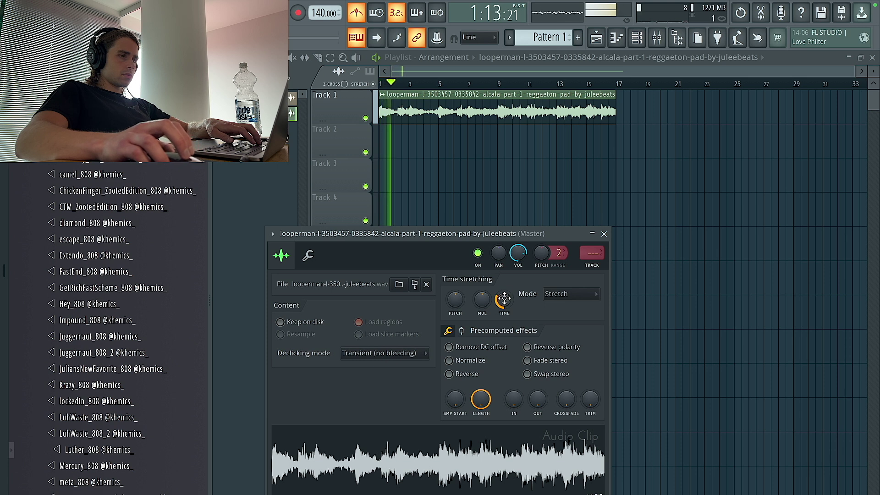
Adjust the time stretching of the Alcala reggaeton pad loop and route it to mixer track 3
mouse_move(504, 298)
left_mouse_down()
mouse_move(501, 287)
mouse_move(499, 307)
left_mouse_up()
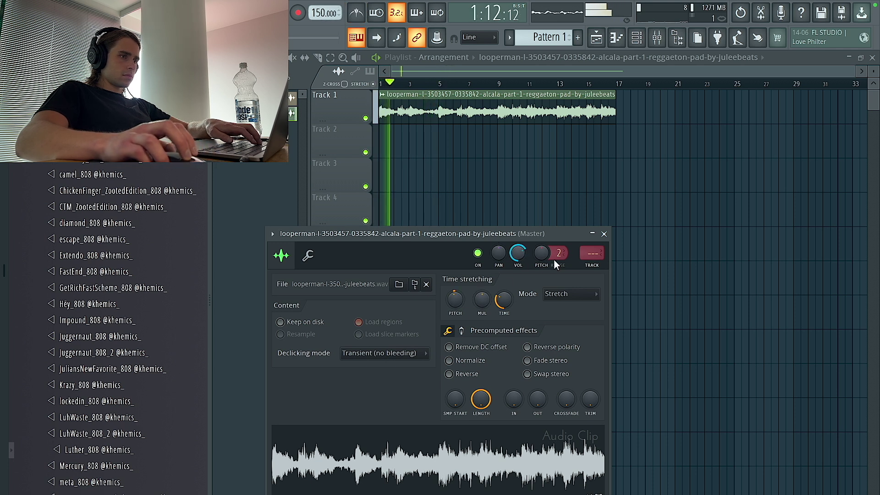
key("ctrl+l")
Load Fruity parametric EQ 2 in the first effect slot of the loop's mixer track, replacing Fruity parametric EQ
left_click(797, 207)
left_click(636, 88)
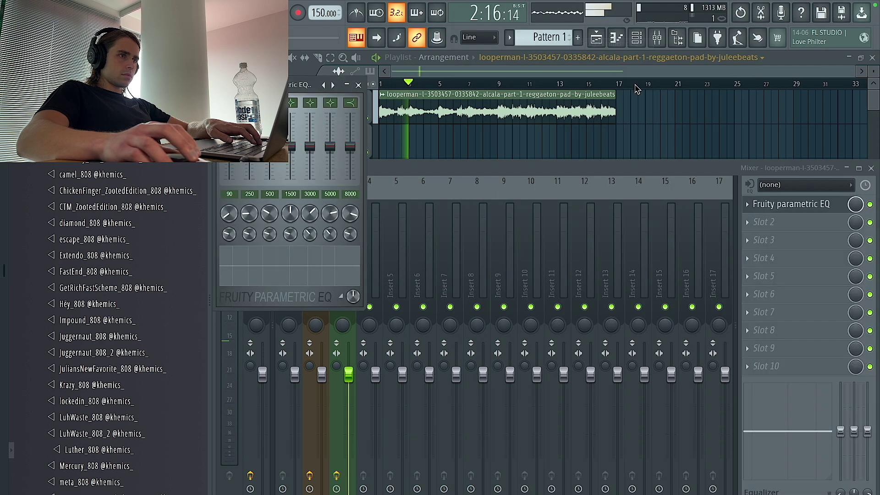
left_click(773, 230)
left_click(749, 205)
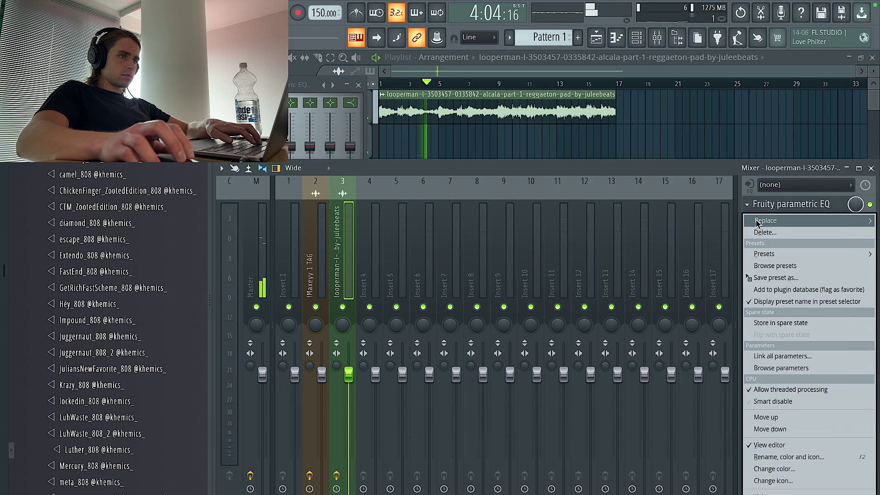
left_click(757, 222)
left_click(614, 57)
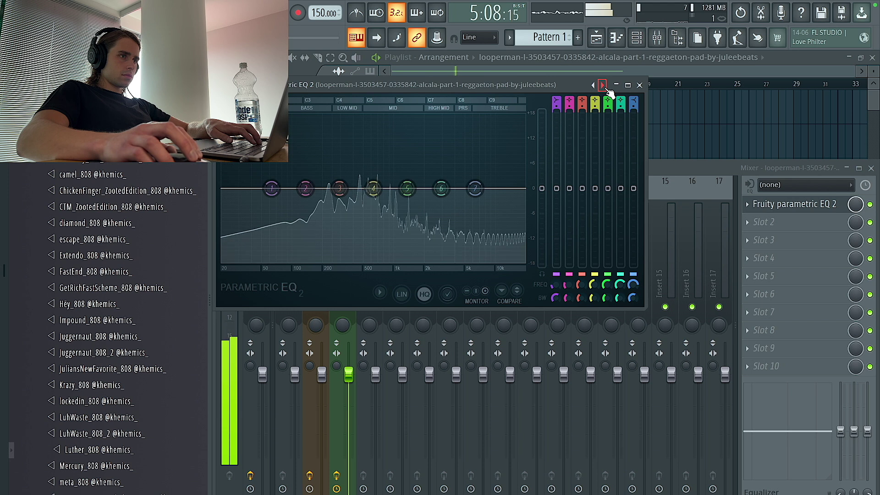
Cut the pad loop's low frequencies below about 150 Hz in Fruity parametric EQ 2 and return to the playlist
left_click_drag(235, 194, 324, 192)
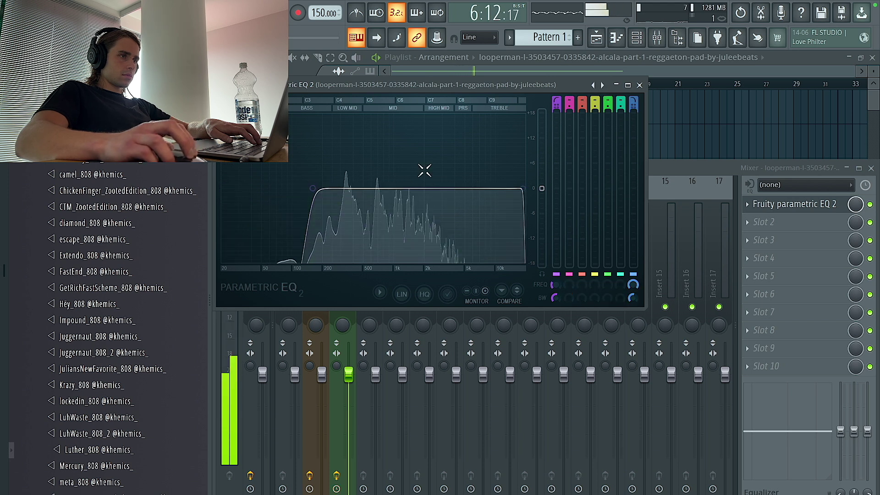
left_click(640, 85)
key("F9")
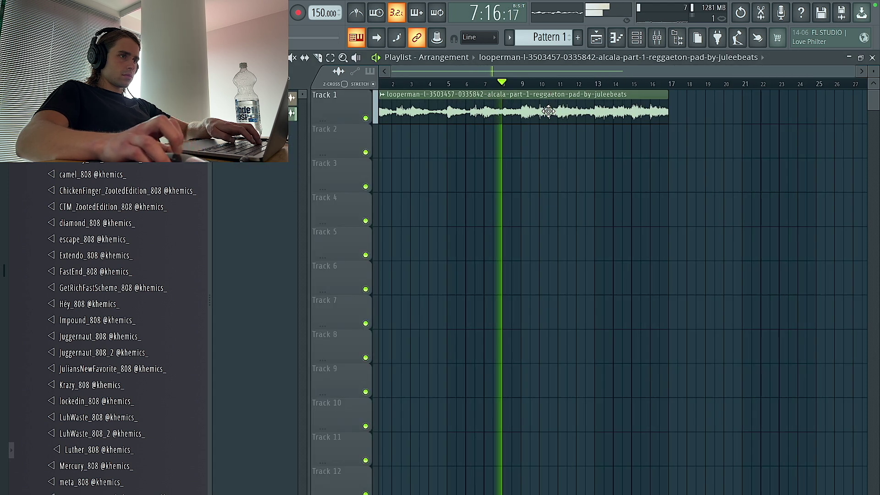
Slice the pad loop clip on Track 1 at bar 9
key("c")
left_click(501, 113)
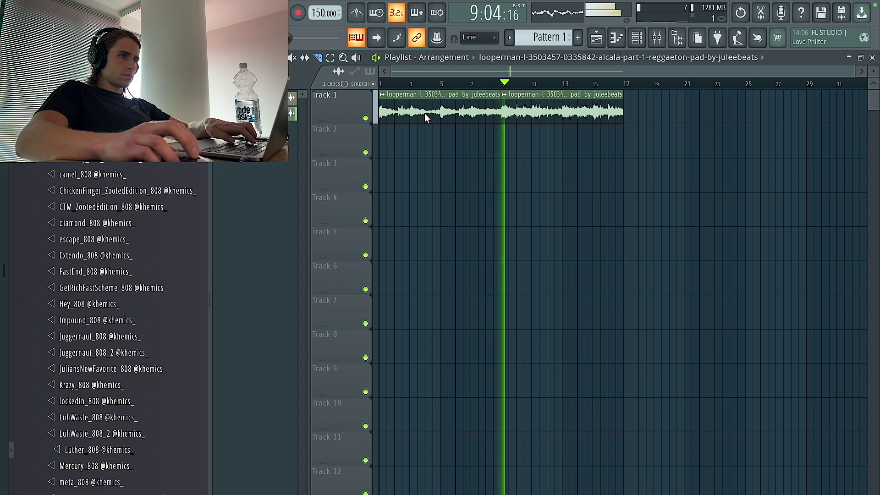
key("p")
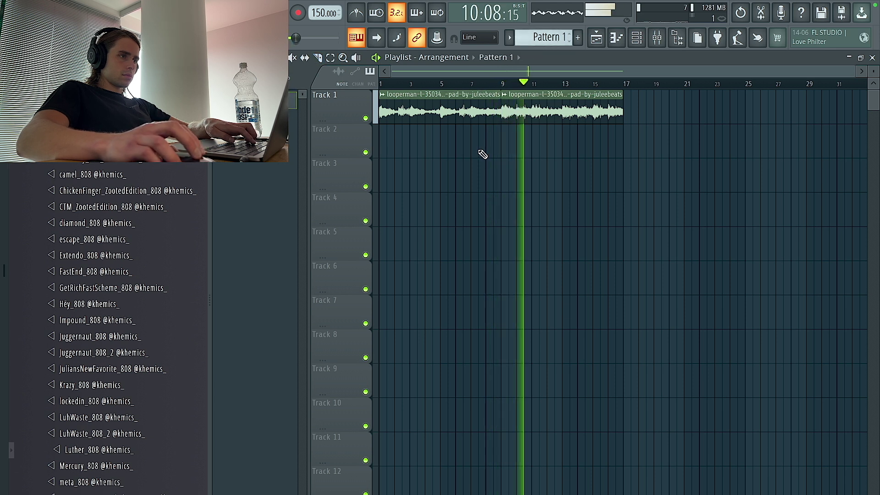
Place Pattern 1 on Track 3 at bars 1 and 9, and mute Track 3
left_click_drag(393, 173, 473, 141)
key("ctrl+b")
left_click(419, 121)
left_click(365, 187)
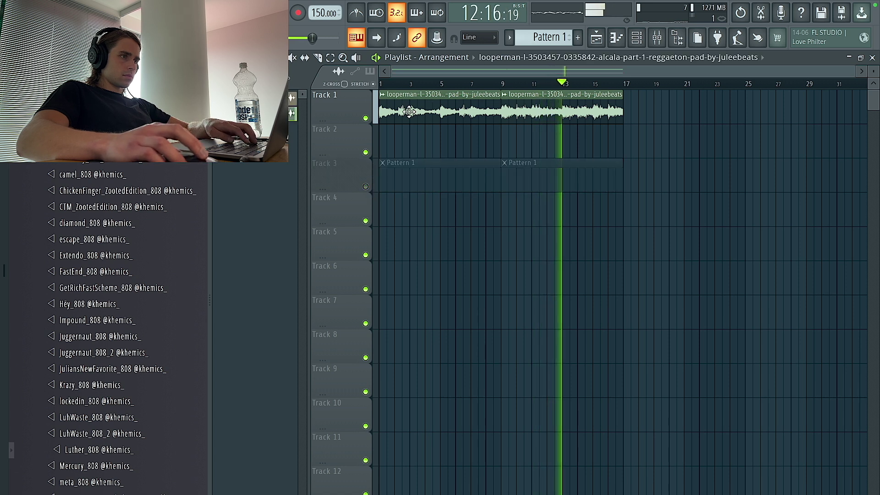
Open the pad loop in the Edison audio editor and extract its melody as notes into the piano roll
double_click(415, 96)
right_click(422, 447)
left_click(467, 417)
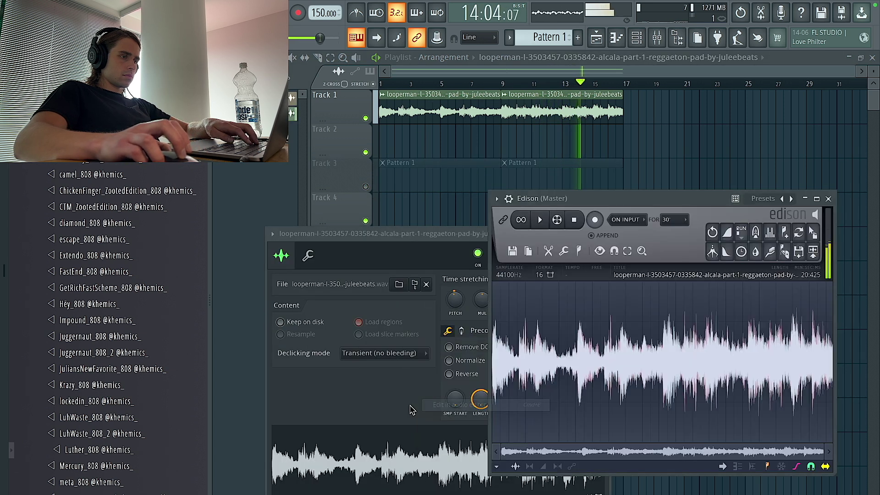
right_click(602, 379)
mouse_move(616, 424)
left_click(534, 403)
key("F6")
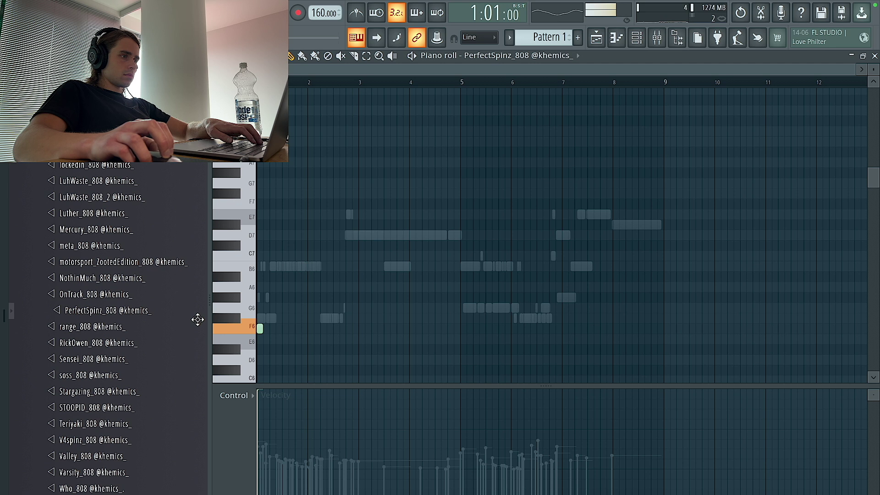
Transpose the extracted Sampler notes down one semitone and return to the PerfectSpinz_808 piano roll
right_click(274, 318)
right_click(274, 318)
key("shift+Down")
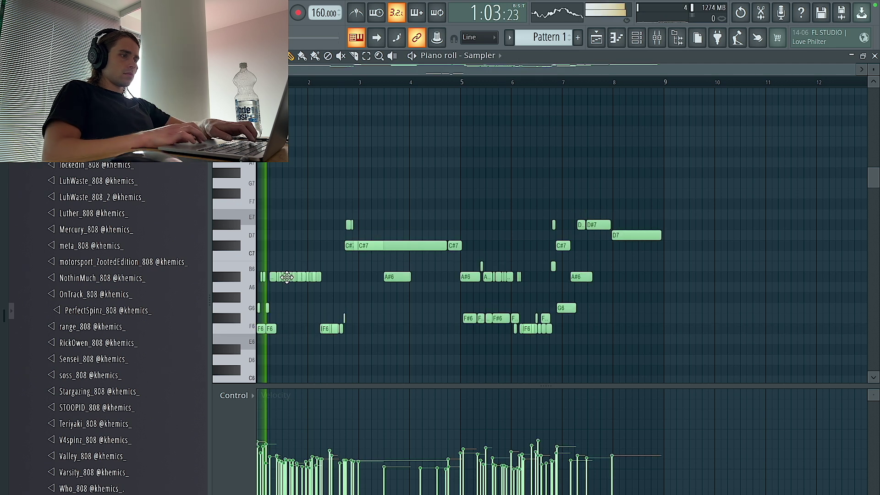
left_click(459, 56)
left_click(509, 122)
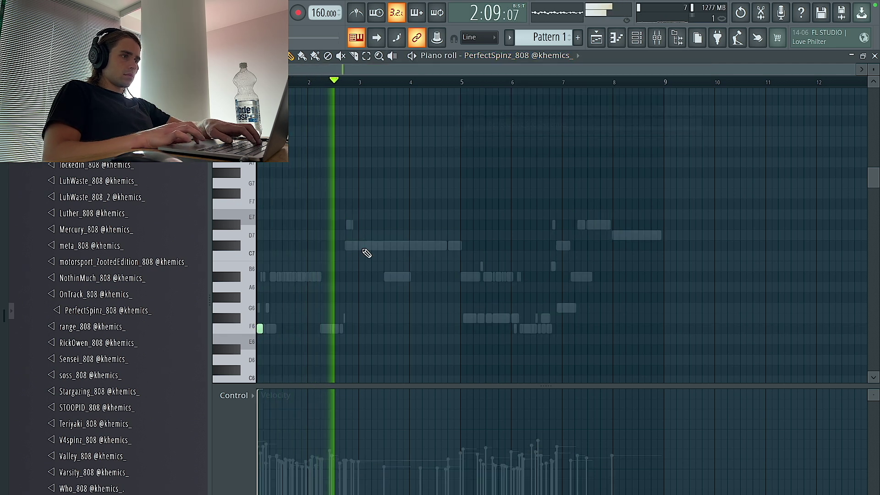
Add four C#7 notes for the PerfectSpinz_808 across bars 3 and 4, and one F#6 note at bar 5
left_click_drag(366, 246, 360, 246)
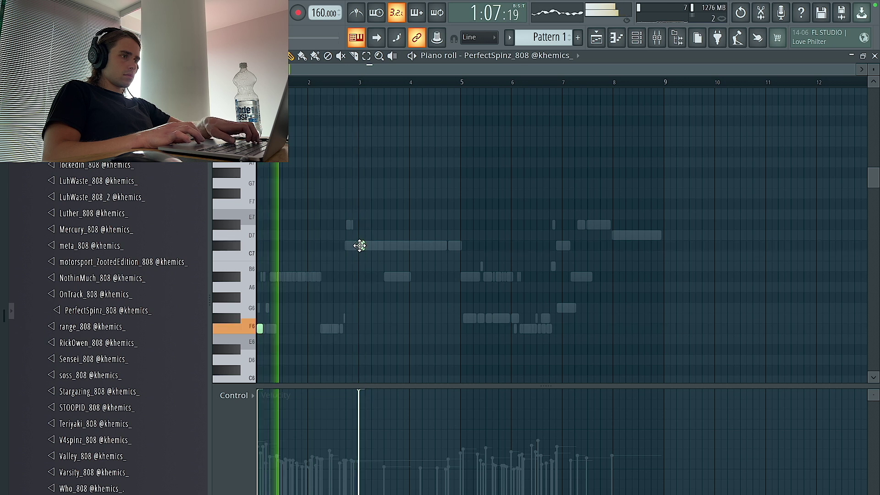
key("super+a")
key("Right")
key("super+d")
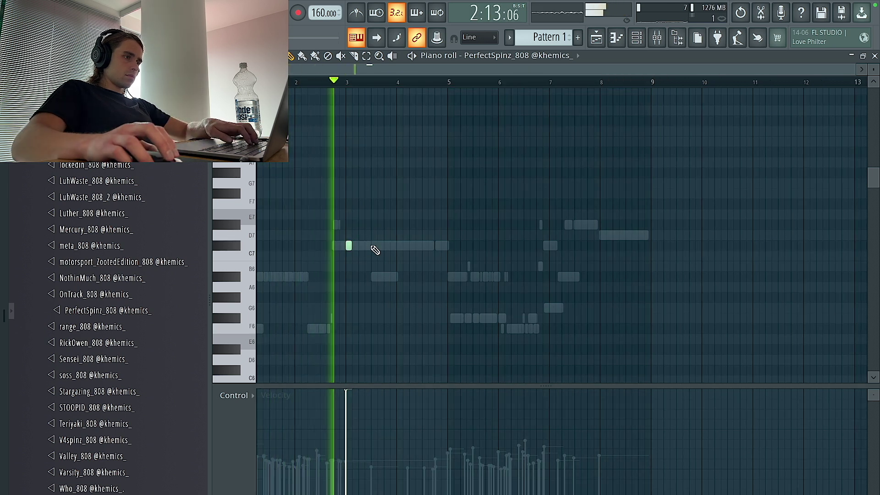
left_click(368, 246)
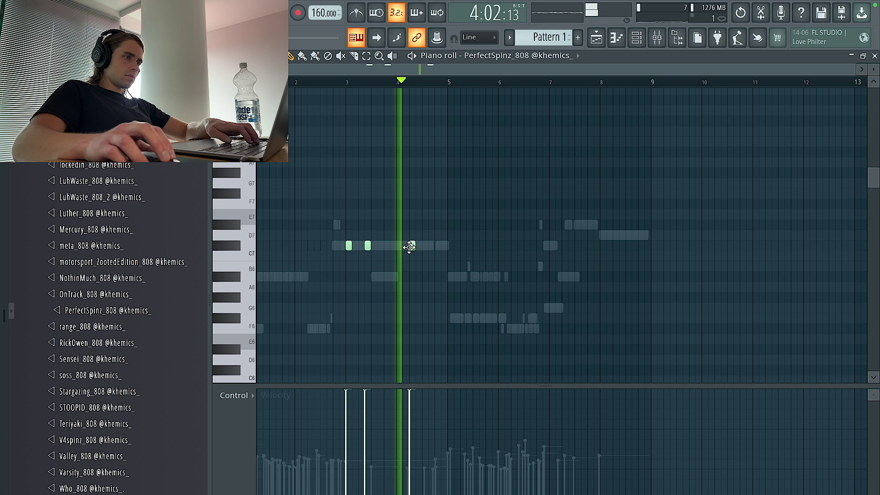
left_click(413, 246)
left_click(431, 245)
left_click(450, 319)
scroll(479, 295, "left", 1)
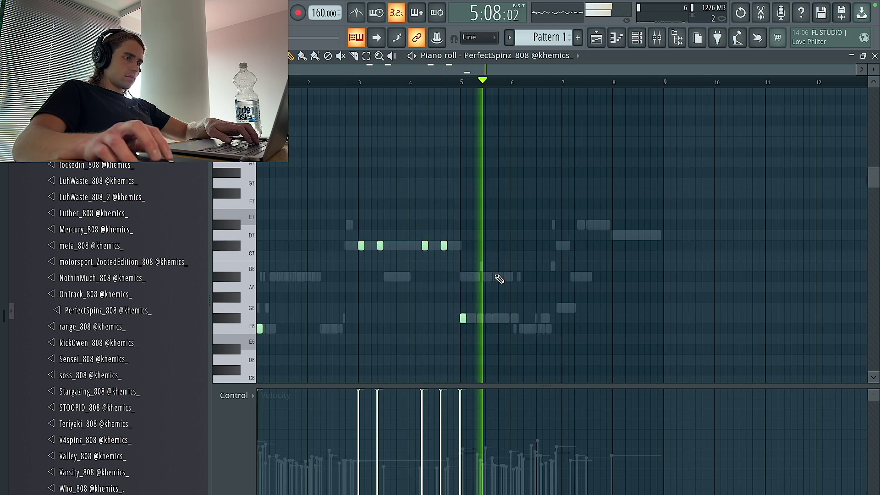
key("space")
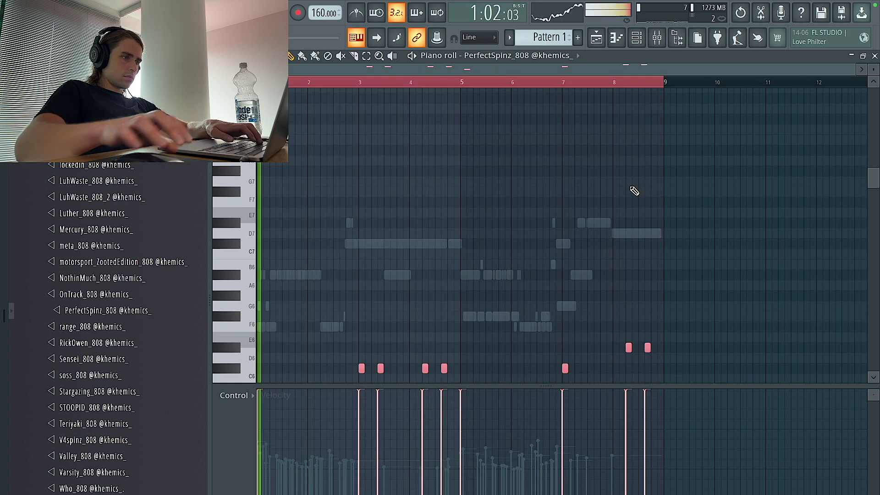
Lower the C#6 and D#6 notes of the PerfectSpinz_808 by one octave
scroll(632, 189, "down", 6)
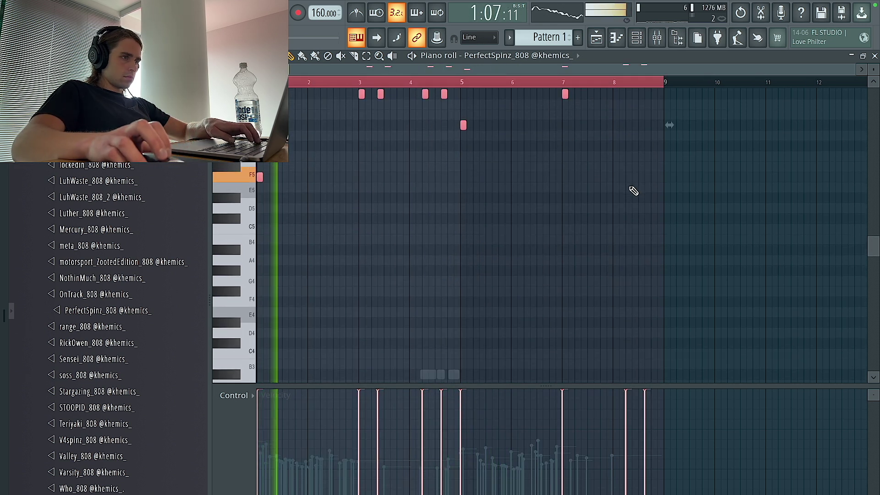
scroll(729, 192, "up", 2)
left_click(748, 208, "ctrl")
left_click_drag(688, 182, 316, 159)
key("ctrl+Down")
Extend all 808 notes so each reaches the next one, and lower the bar 5 note by one octave to A#4
key("ctrl+a")
key("ctrl+l")
key("ctrl+d")
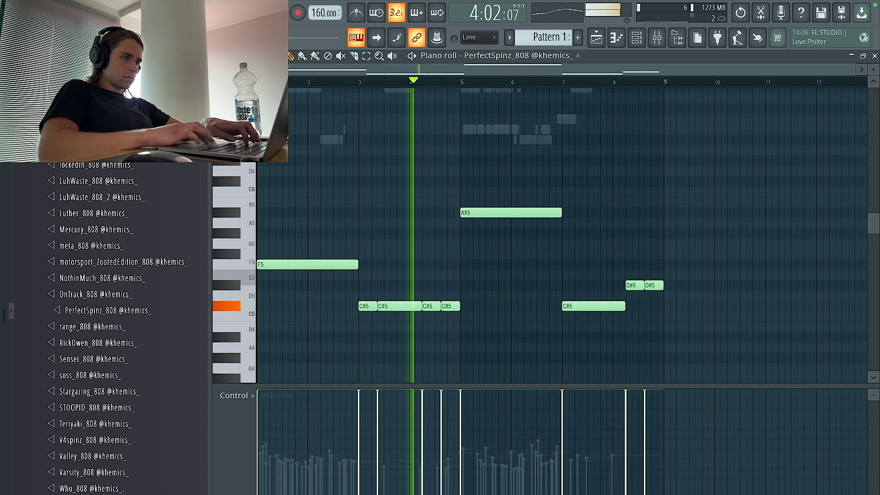
key("ctrl+Down")
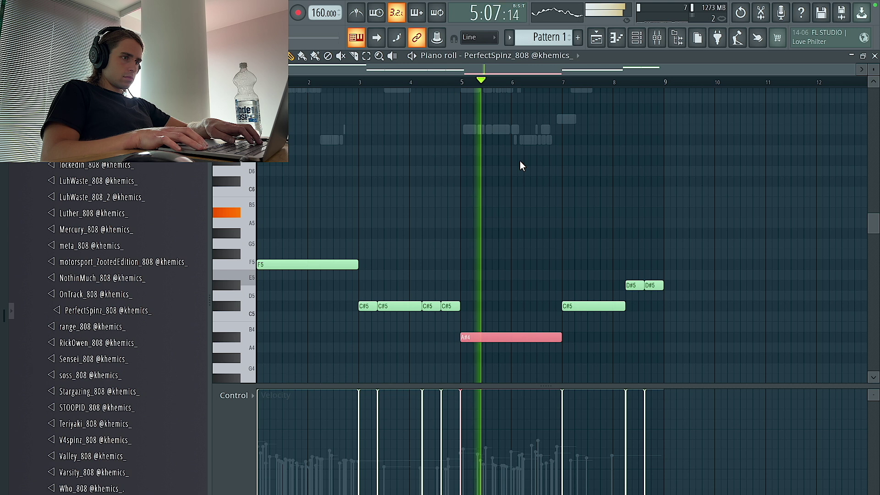
Replace the PerfectSpinz_808 with the (808) deeper sample from the Maxeyy "The Cookup" Stash Drum Kit, giving it the same notes
key("ctrl+a")
key("space")
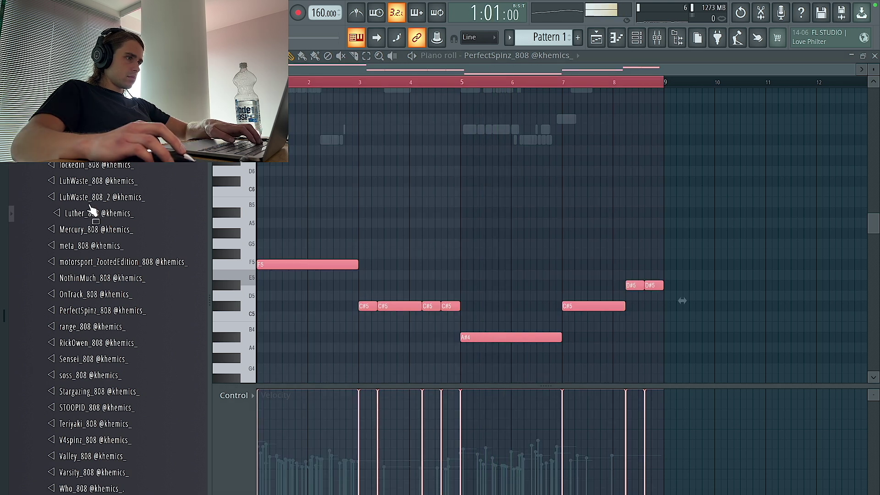
left_click(356, 222)
key("space")
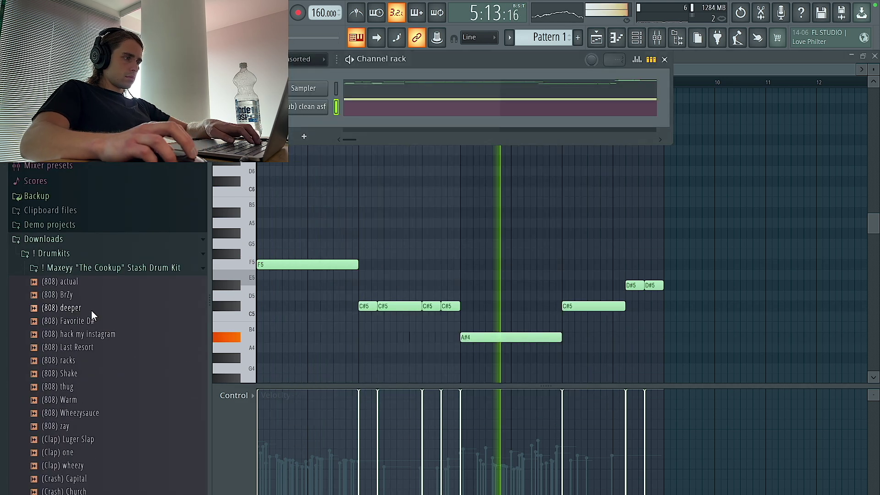
key("space")
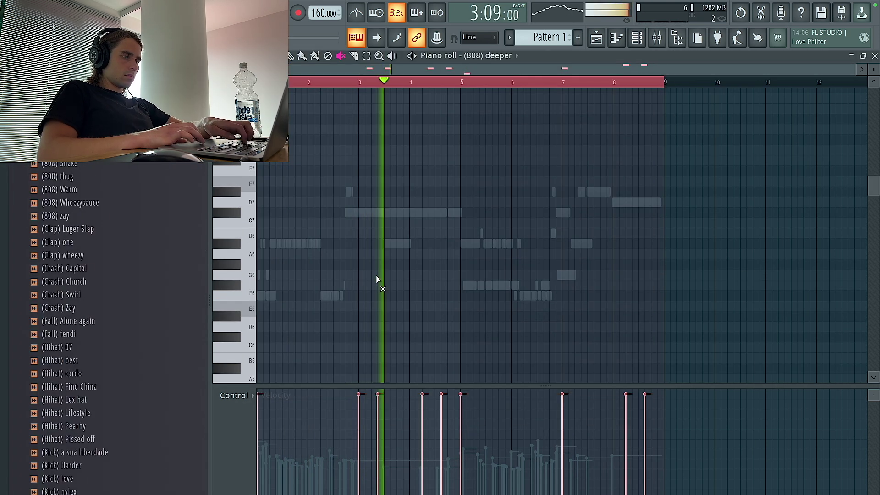
key("p")
scroll(383, 211, "down", 6)
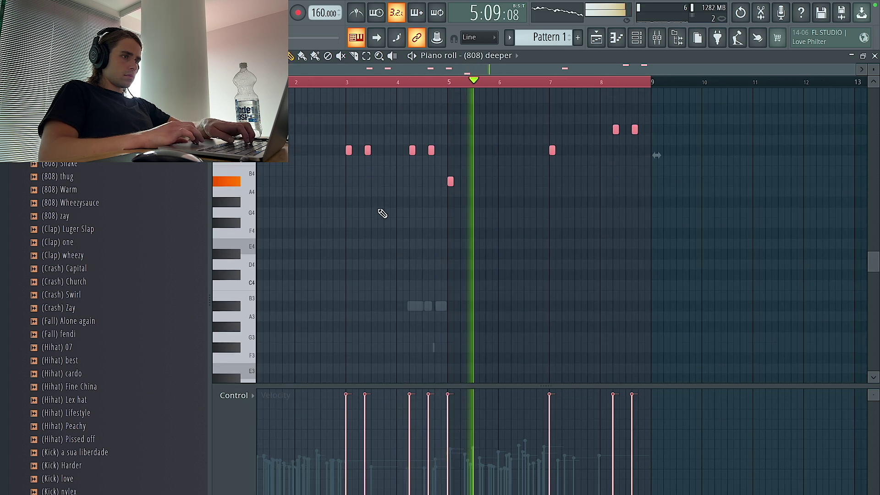
scroll(383, 212, "up", 2)
key("ctrl+d")
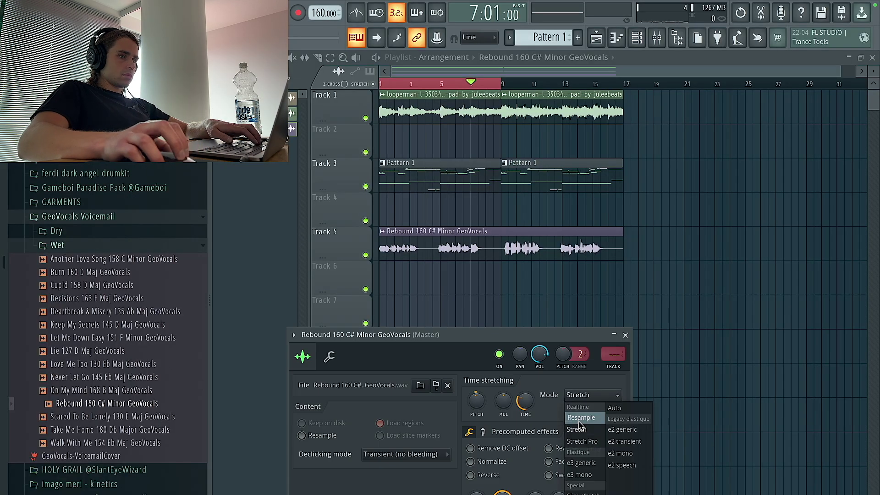
Lower the volume of the Rebound 160 C# Minor GeoVocals clip and insert a Little Plate reverb on its mixer track
left_click_drag(527, 362, 526, 361)
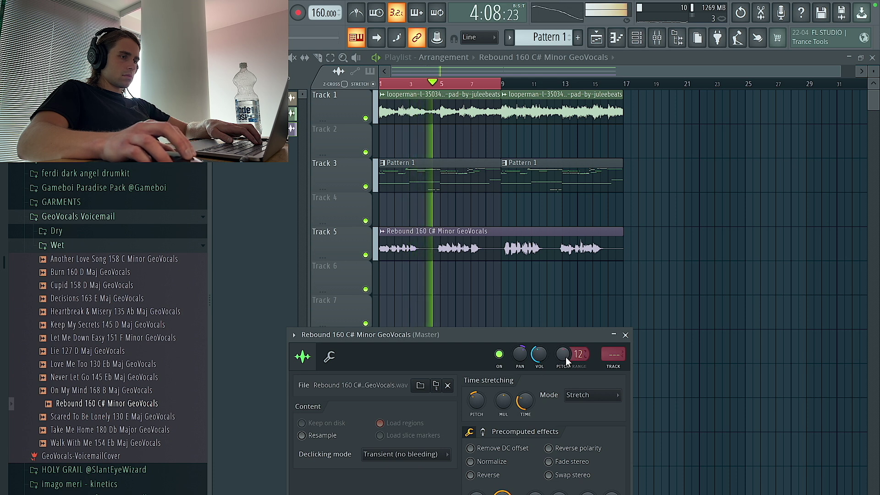
key("F9")
left_click(761, 204)
mouse_move(763, 221)
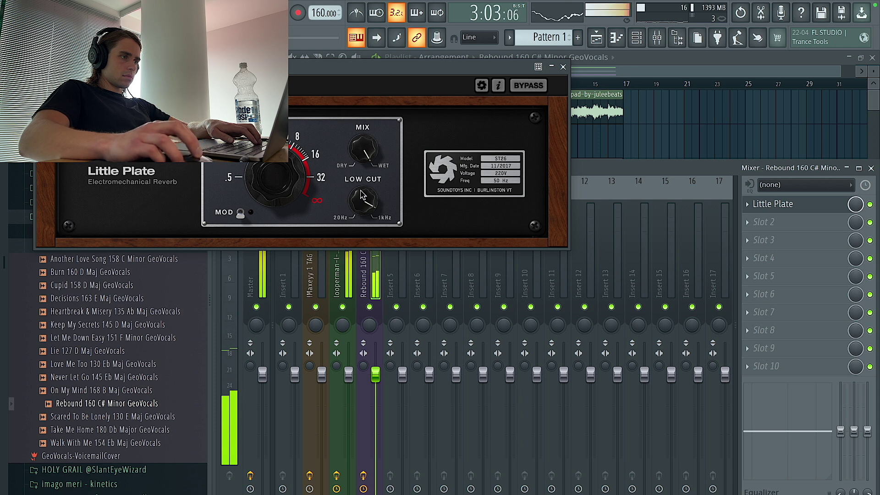
left_click(563, 66)
left_click(576, 69)
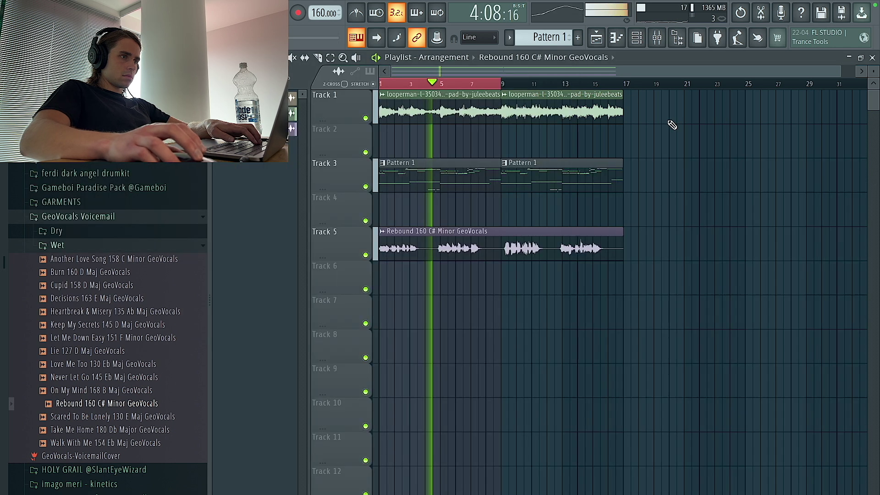
Insert Fruity Parametric EQ 2 in the Rebound vocal's second effect slot, try its presets, and bring the high cut down into the mids
key("F9")
left_click(767, 226)
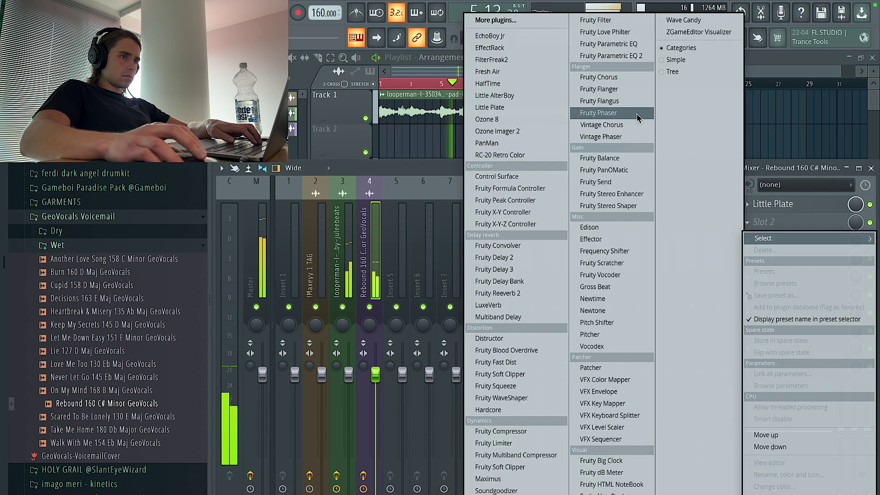
left_click(610, 56)
left_click(650, 133)
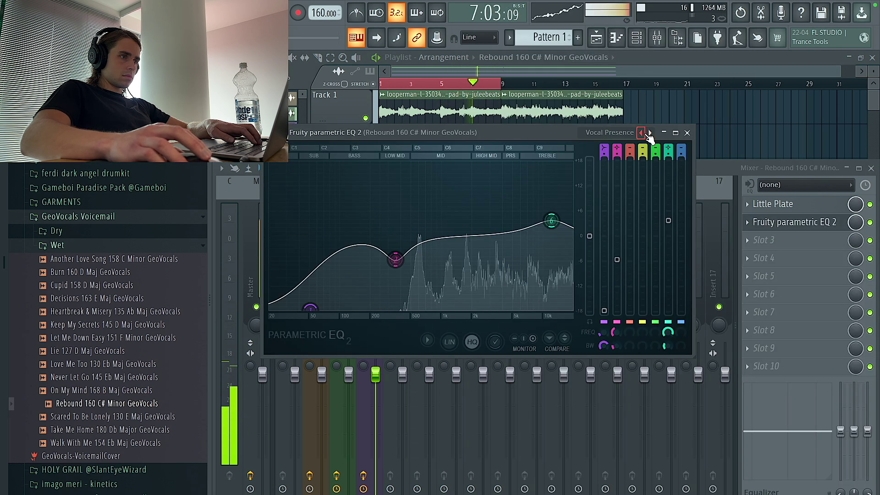
left_click(650, 132)
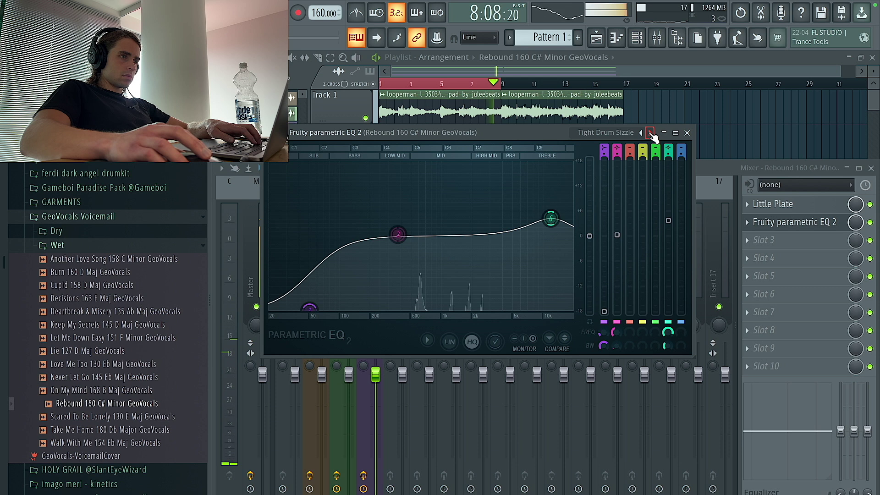
left_click(650, 133)
left_click_drag(571, 236, 462, 236)
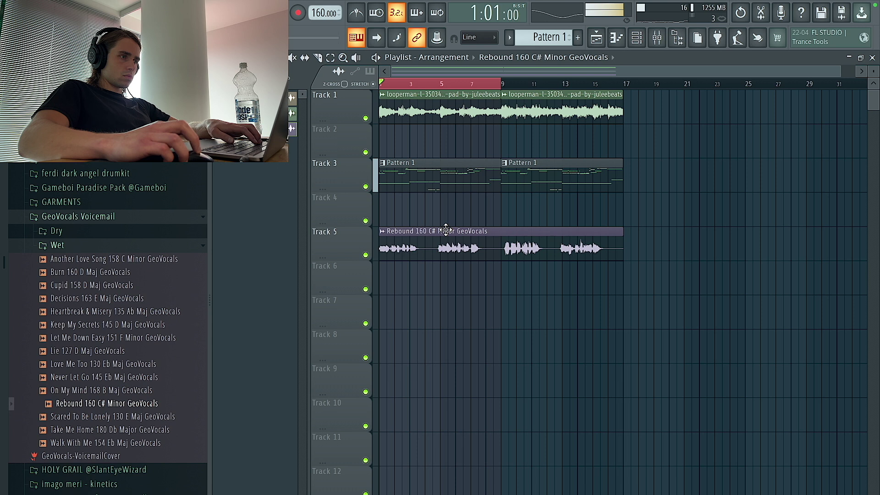
Adjust the pitch in the Rebound vocal's channel settings and play the arrangement
double_click(446, 230)
right_click(564, 356)
left_click(585, 351)
key("space")
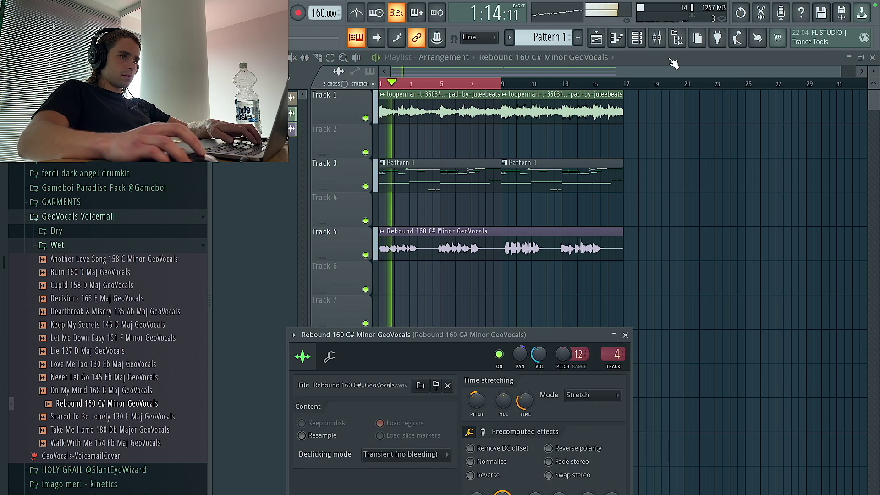
Shape the Rebound vocal's EQ into a band-pass from about 300 Hz to 1.5 kHz, and switch off Little Plate
key("F9")
left_click(796, 225)
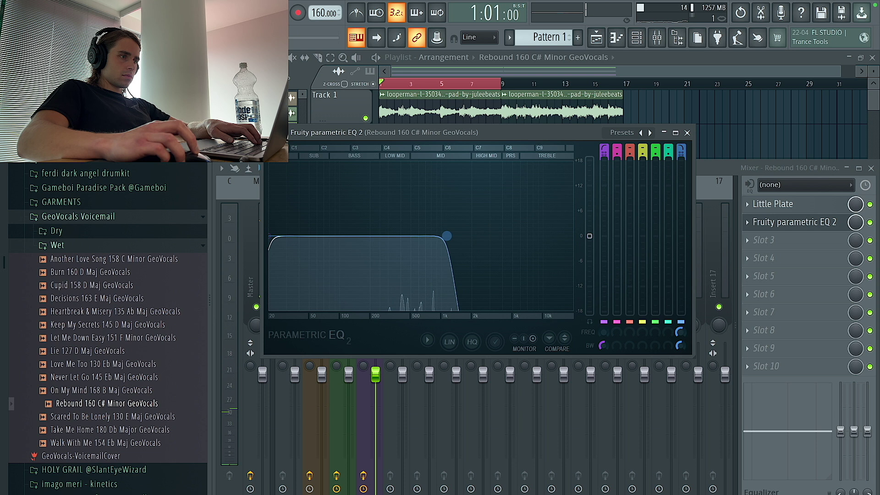
left_click_drag(285, 243, 459, 234)
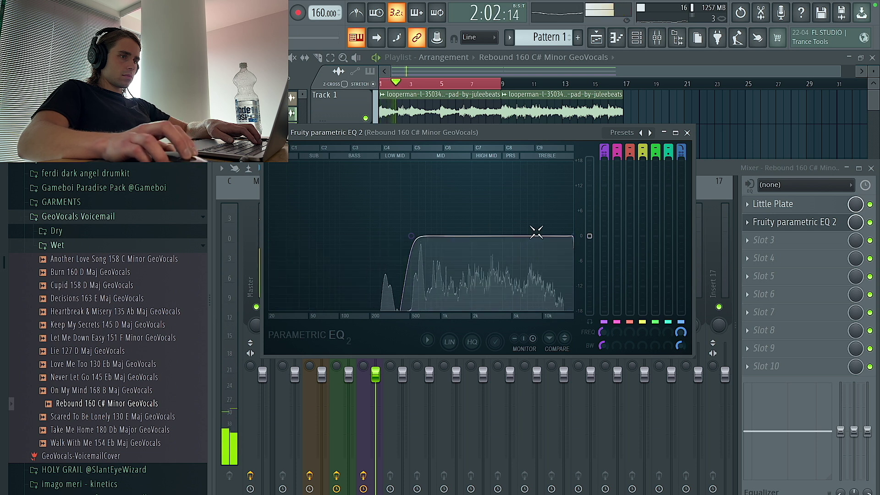
left_click(870, 204)
left_click(482, 145)
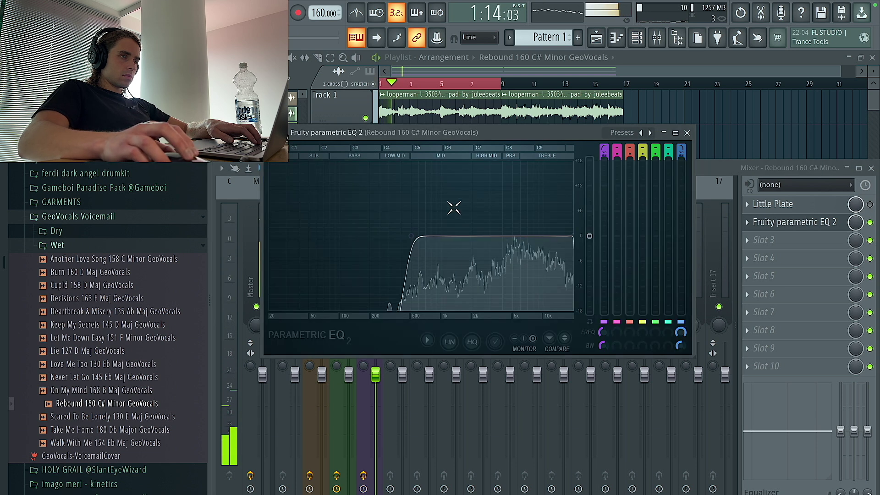
left_click_drag(573, 237, 462, 236)
left_click_drag(401, 236, 390, 236)
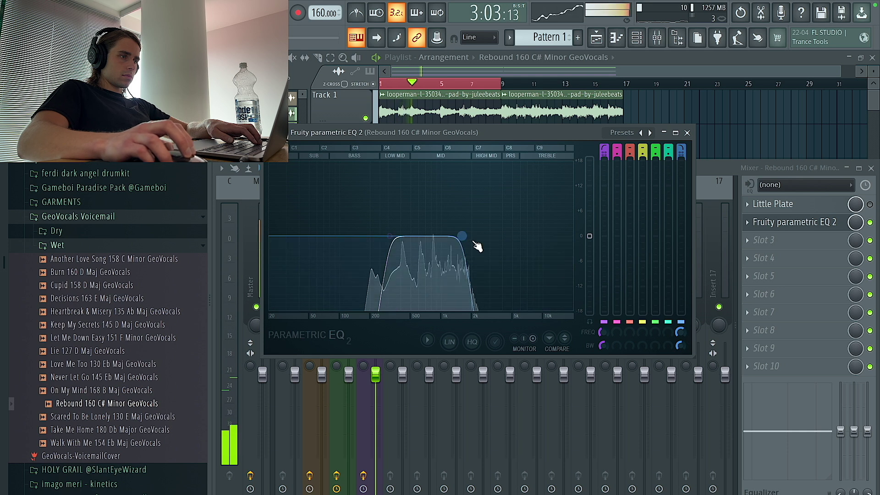
right_click(768, 130)
Insert Fruity Reeverb 2 in the third effect slot of the Rebound vocal's mixer track, after checking the clip's volume setting
double_click(467, 231)
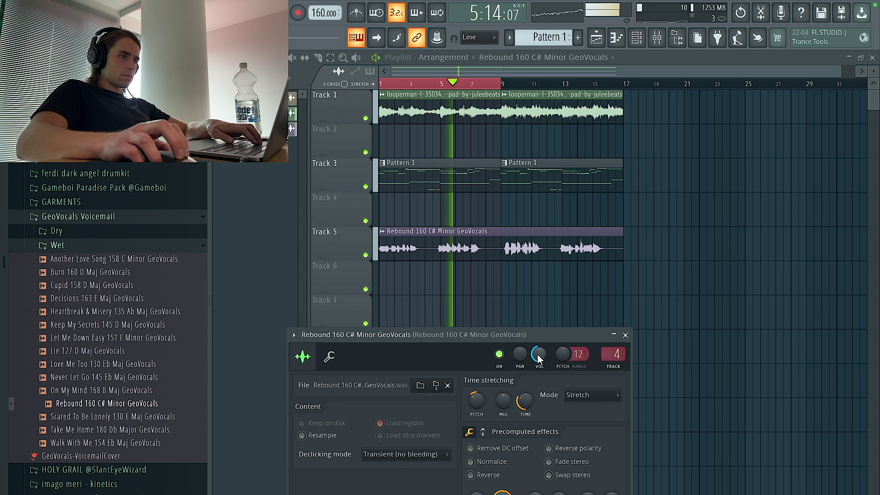
left_click(626, 335)
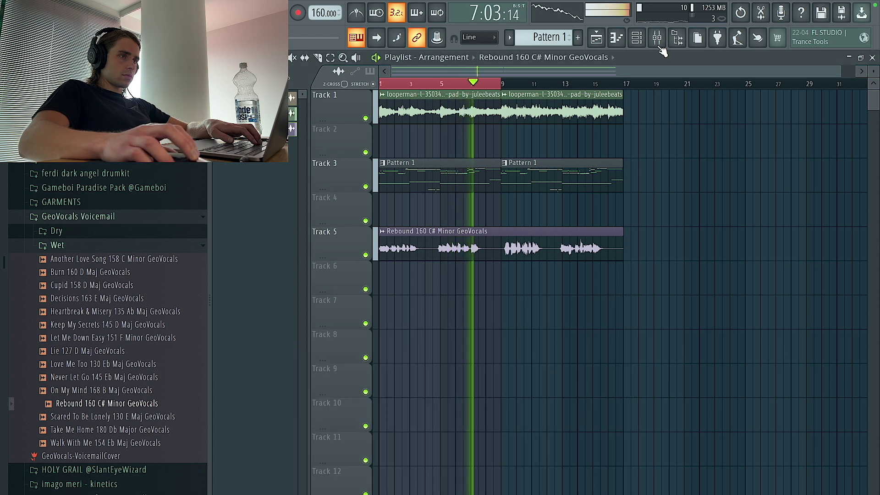
left_click(657, 37)
left_click(771, 239)
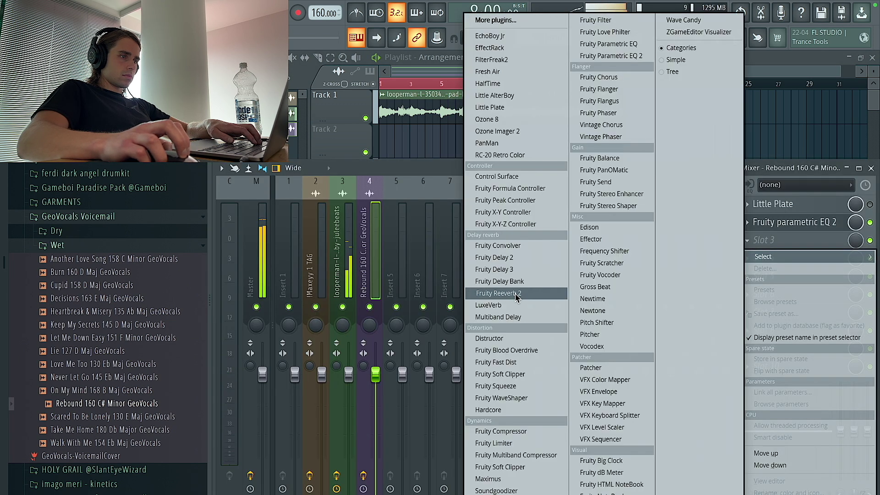
left_click(516, 297)
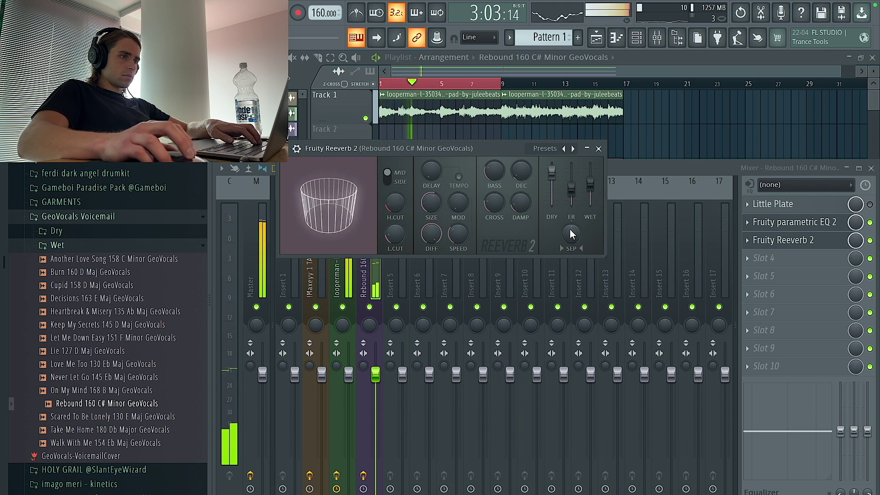
left_click(689, 154)
Review the Rebound vocal clip's channel settings again and close them
left_click(636, 39)
left_click(309, 60)
left_click(311, 102)
double_click(416, 243)
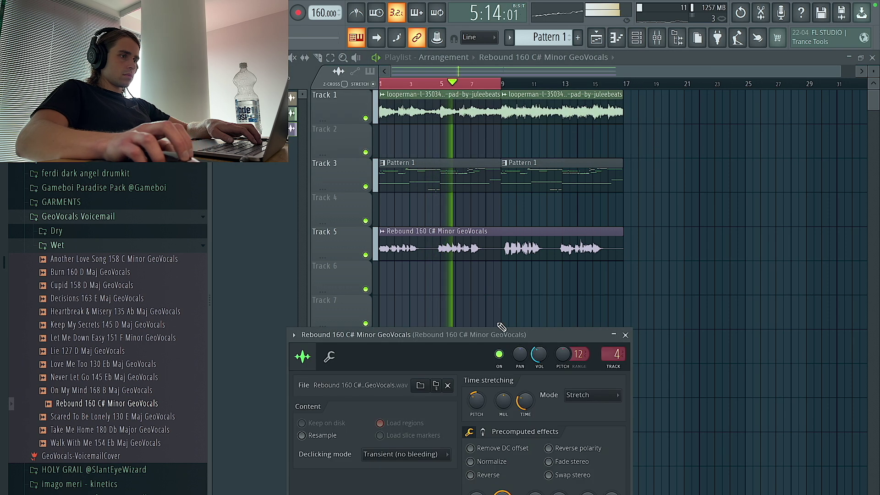
left_click(625, 336)
Switch to the browser to look through Looperman's loops, and route the TL_LC_127_Lead_Loop_Dirty_Am clip in FL Studio to mixer track 5
key("ctrl+Left")
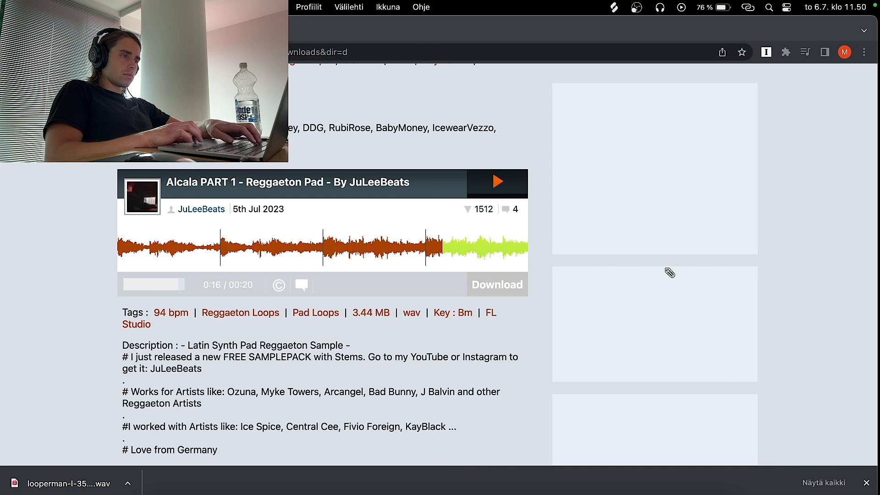
scroll(490, 246, "down", 20)
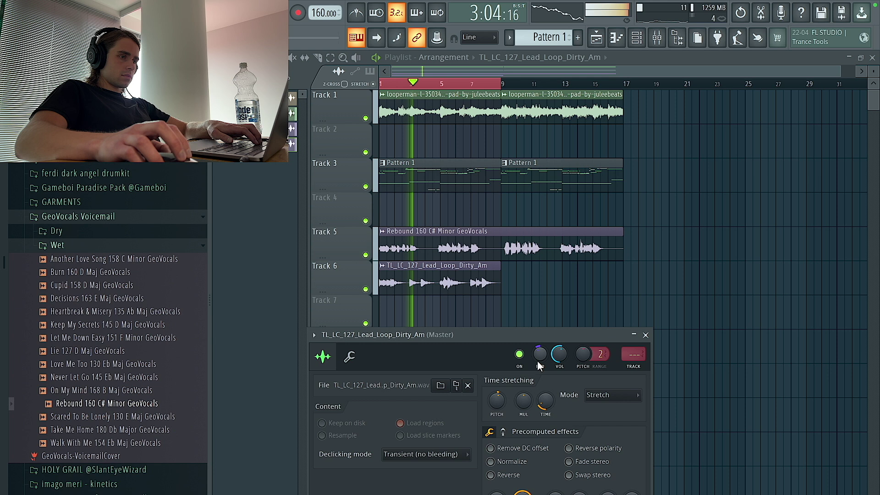
left_click(635, 365)
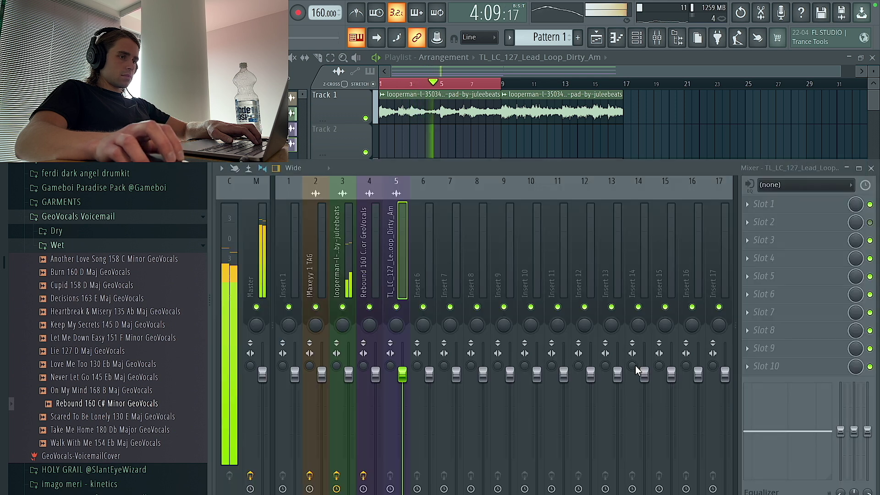
Insert Fruity Parametric EQ 2 on the lead loop's mixer track and roll off its lows by lowering bands 1 to 3
left_click(785, 204)
left_click(612, 56)
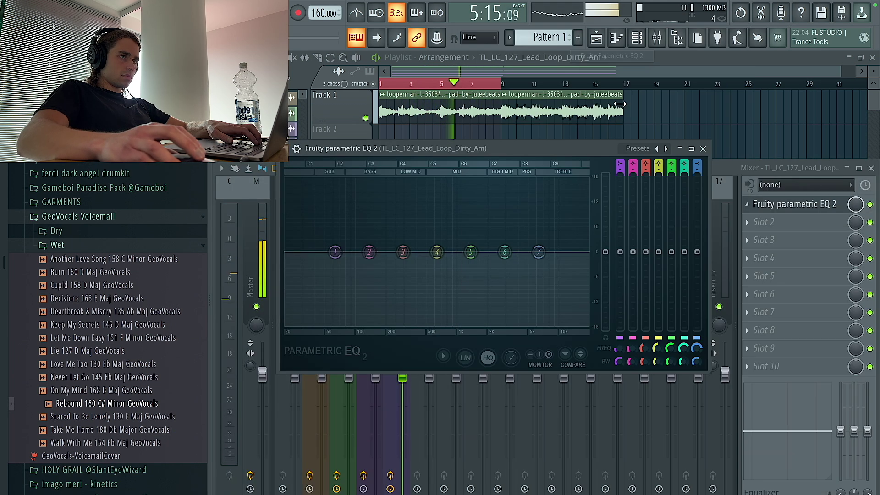
left_click(666, 149)
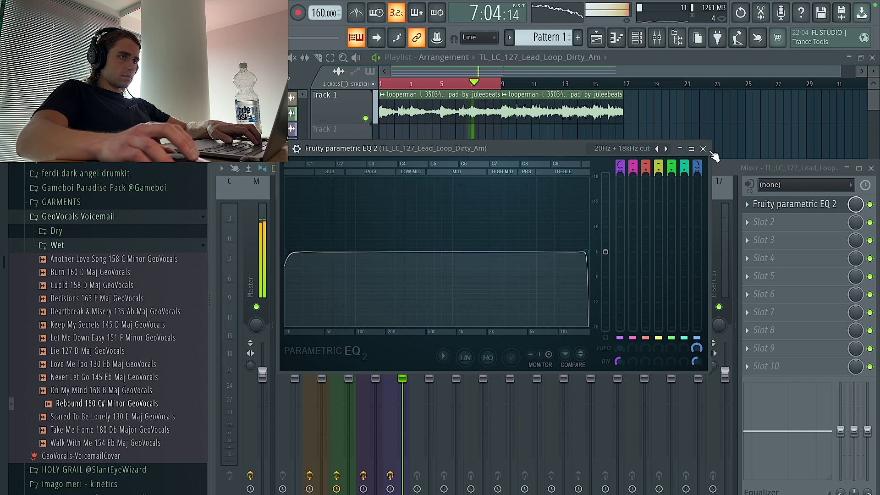
left_click(658, 149)
left_click_drag(335, 252, 369, 324)
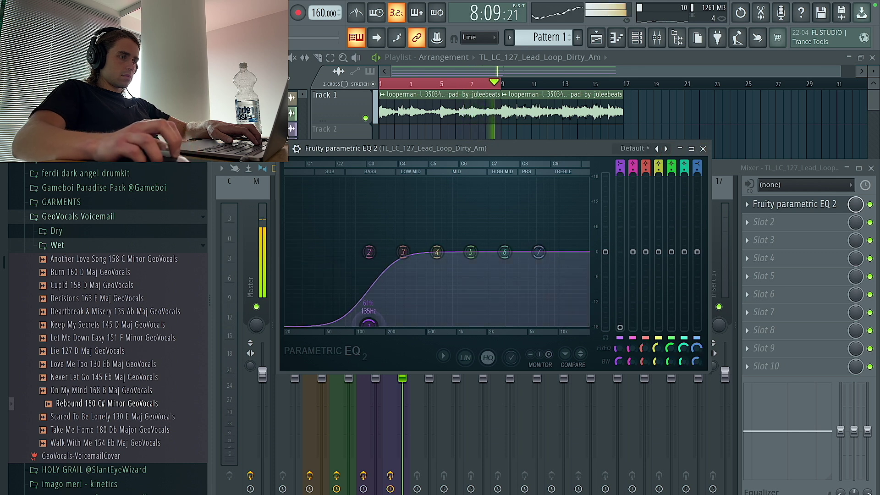
key("space")
left_click_drag(369, 252, 374, 293)
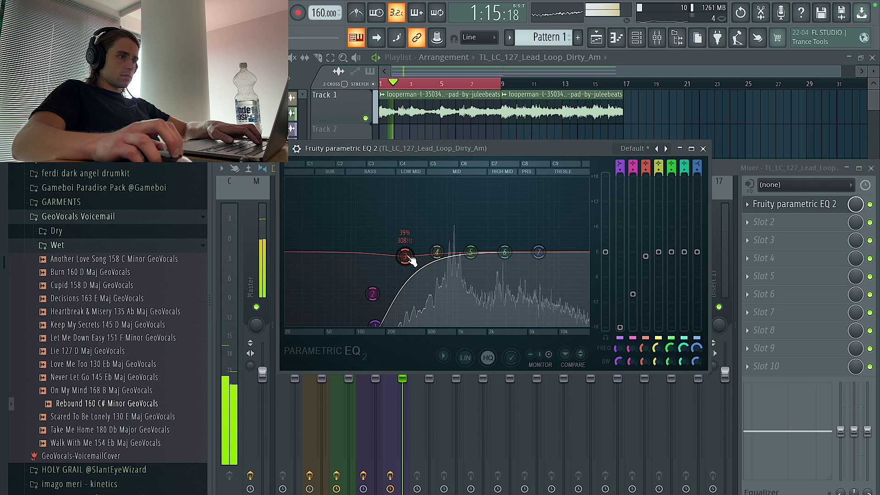
right_click(714, 127)
Set the TL_LC_127_Lead_Loop_Dirty_Am clip's pitch range to 10
double_click(428, 283)
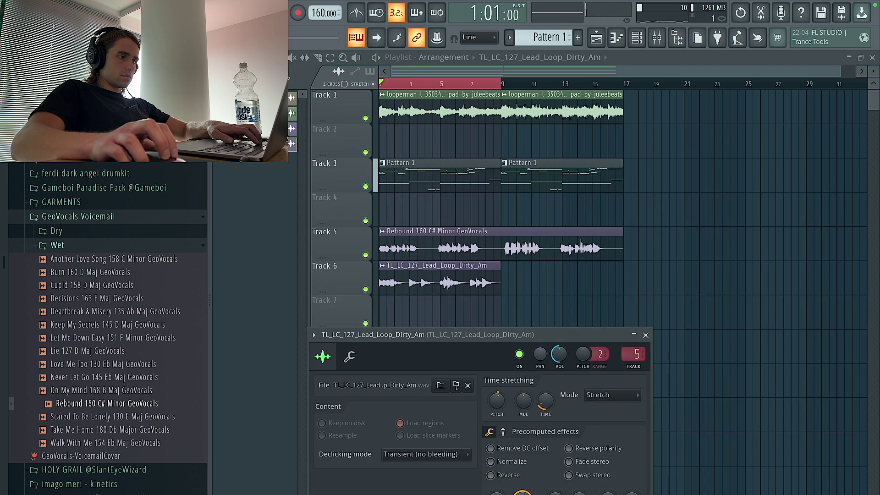
key("space")
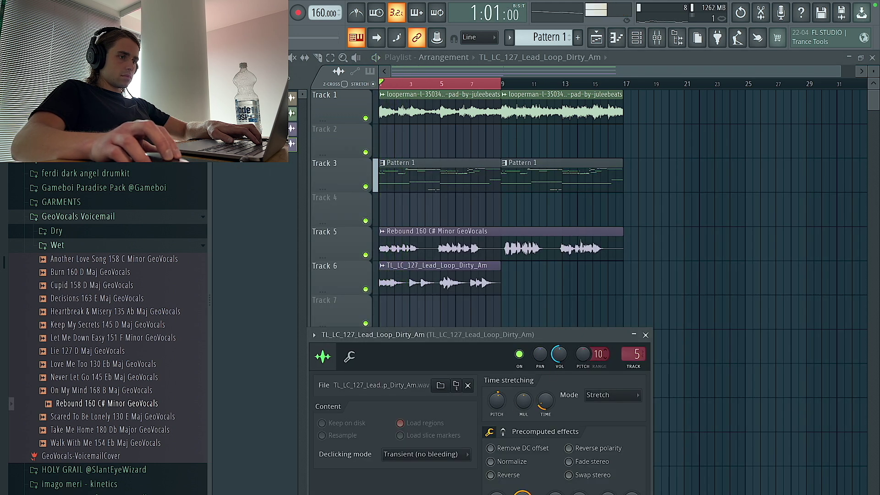
Duplicate the lead loop clip on Track 6 to bar 9, play it, and remove the copy
left_click_drag(574, 314, 381, 285)
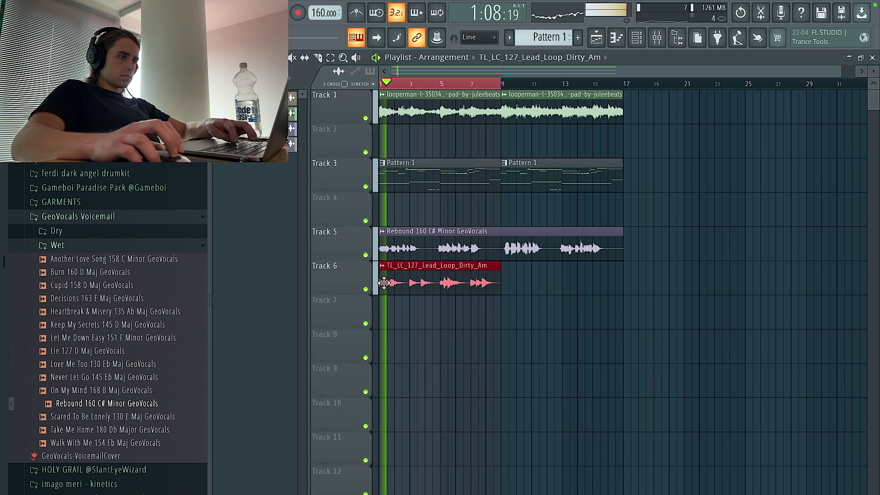
key("ctrl+b")
key("ctrl+d")
key("space")
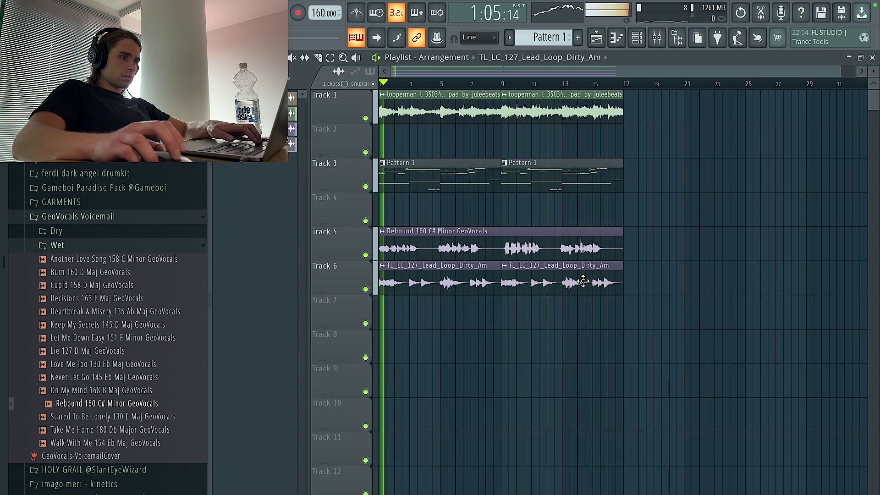
right_click(586, 281)
Select bars 1 to 9 for looping and add a second Fruity Parametric EQ 2 in slot 2 of the lead loop's mixer track
left_click_drag(504, 84, 382, 84)
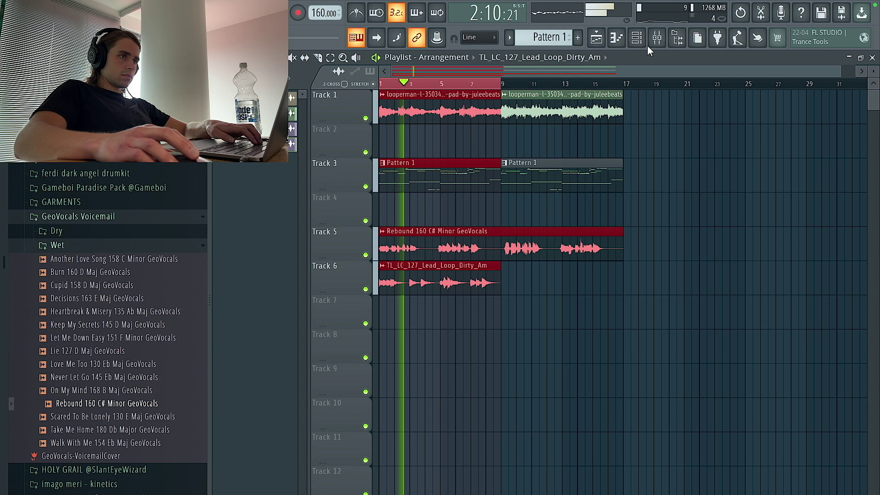
left_click(658, 40)
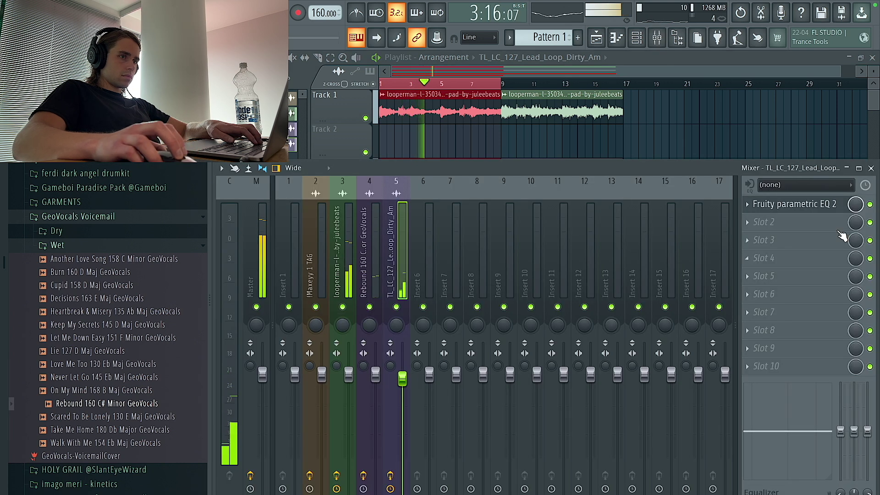
left_click(808, 224)
left_click(610, 55)
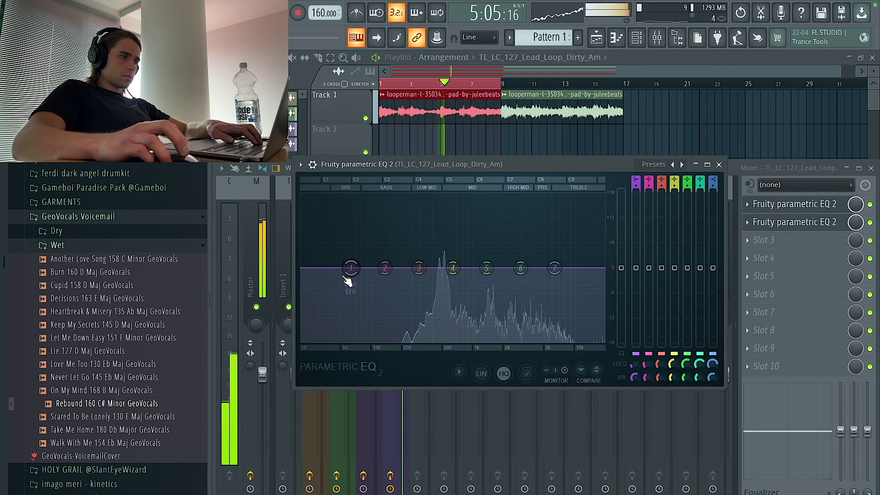
left_click(761, 240)
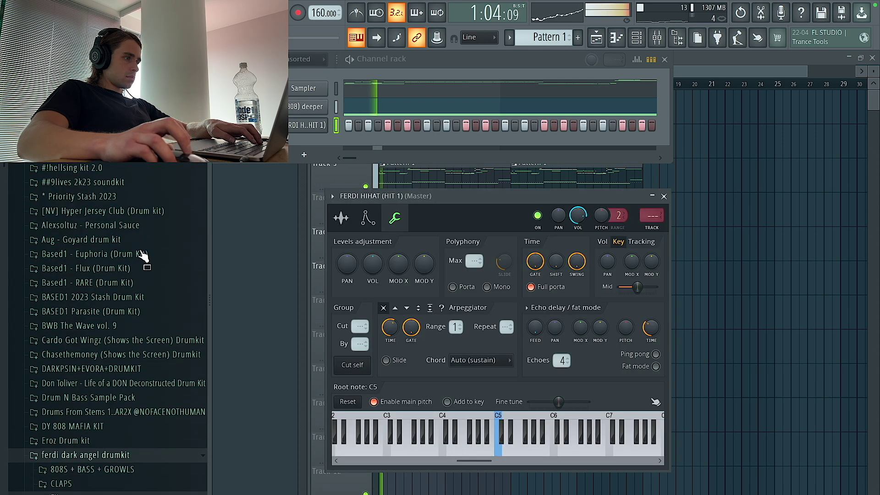
Replace the FERDI HIHAT (HIT 1) sample with mafia 3 from the Eroz Drum kit's hihat folder
scroll(141, 256, "down", 4)
left_click(87, 273)
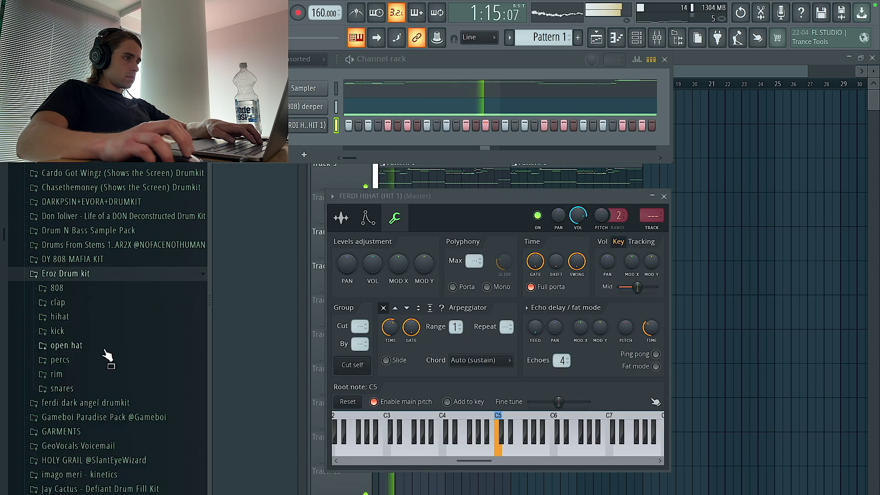
left_click(85, 317)
middle_click(90, 352)
scroll(126, 404, "down", 2)
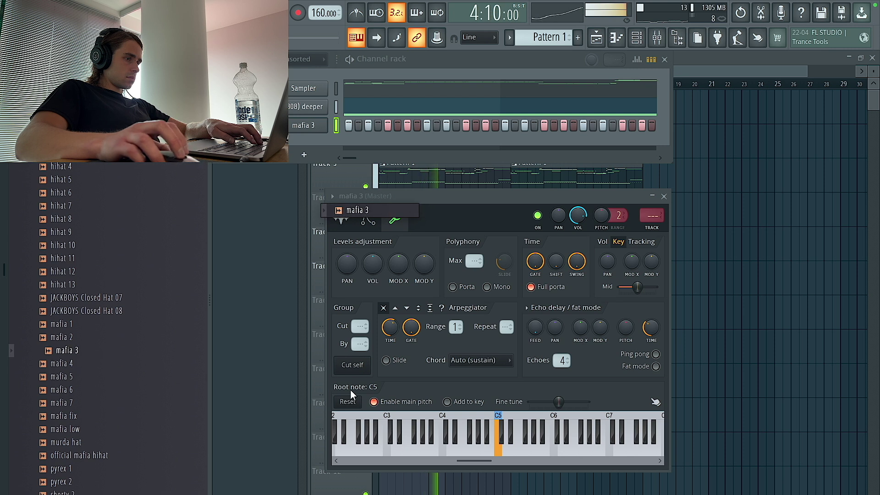
Raise the mafia 3 channel's fade-out and time shift, and close its settings
left_click(340, 219)
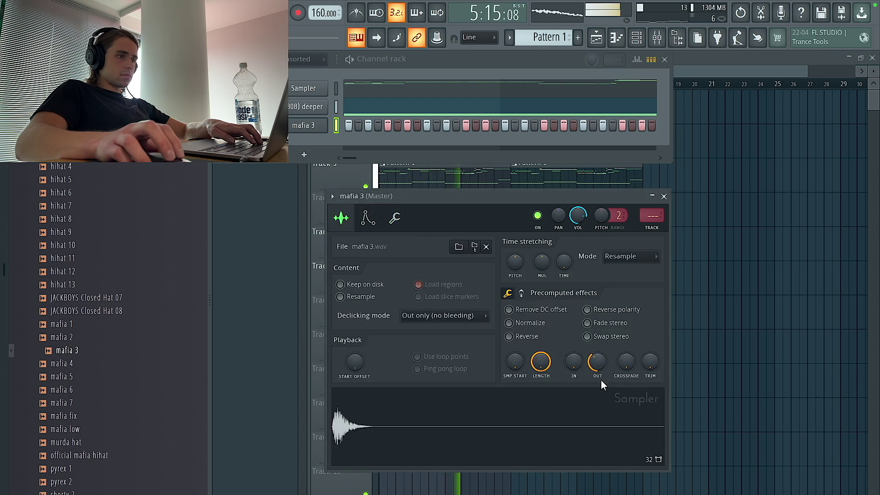
left_click(395, 219)
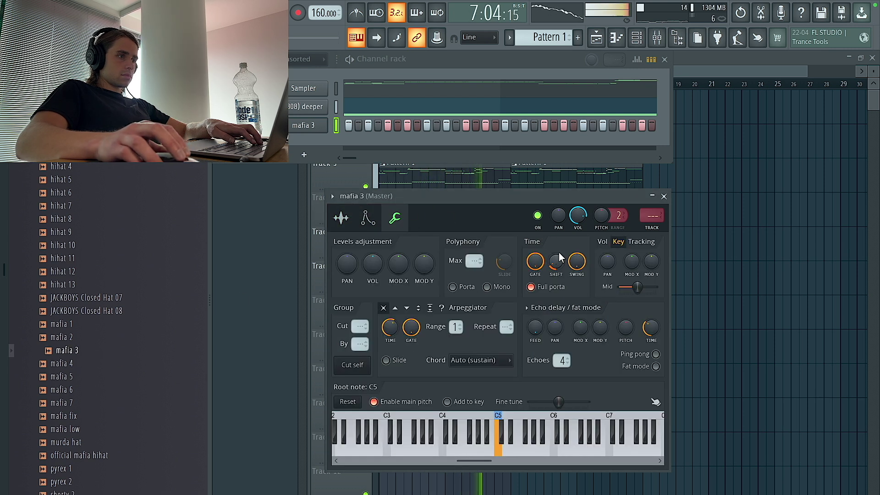
left_click(663, 195)
Program slime hihat notes on C5 across bars 1 to 8 and lower the velocity of alternate notes in the opening bars
left_click(59, 220)
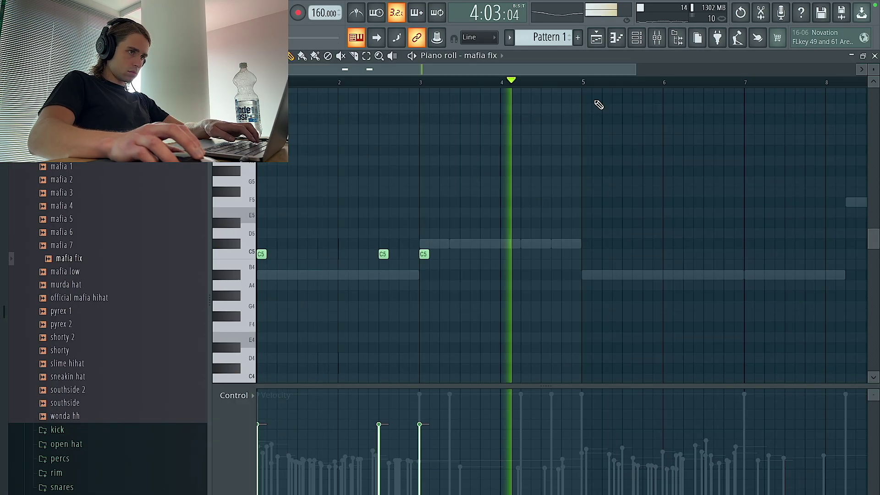
left_click_drag(406, 310, 307, 258)
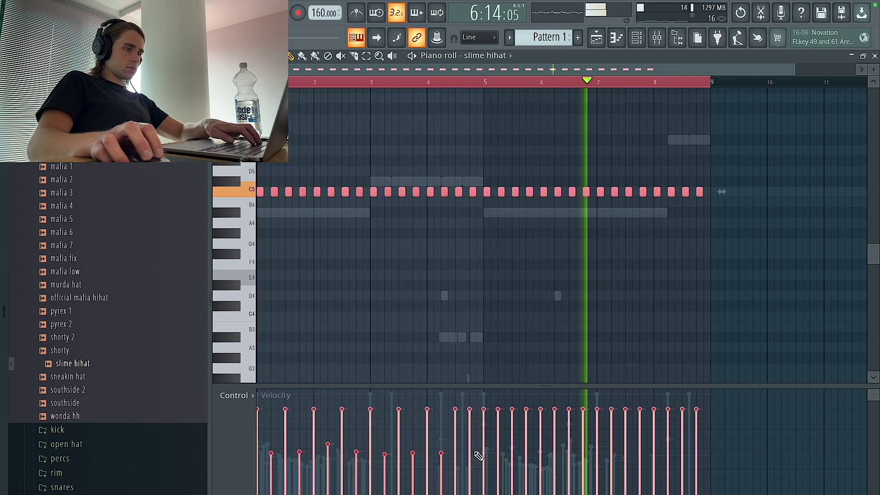
key("F6")
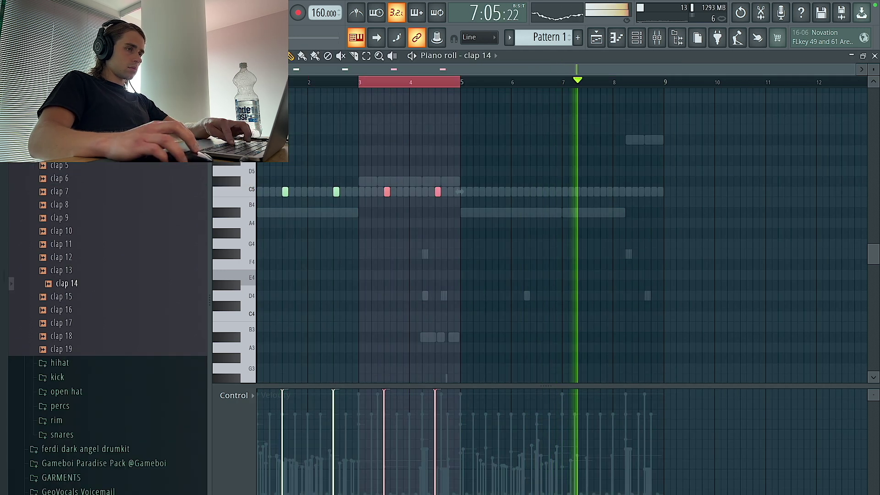
Repeat the clap 14 notes on C5 to fill all eight bars, and bring up the slime hihat's piano roll
scroll(225, 175, "up", 5)
key("F6")
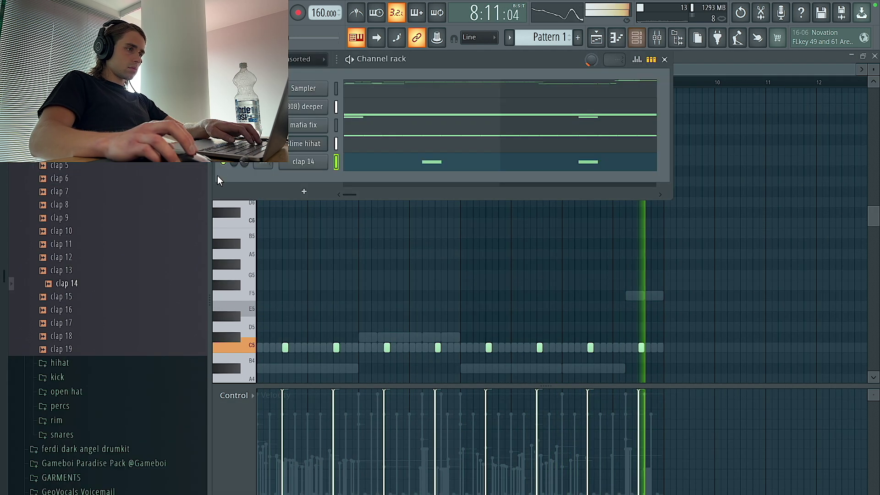
scroll(310, 275, "down", 5)
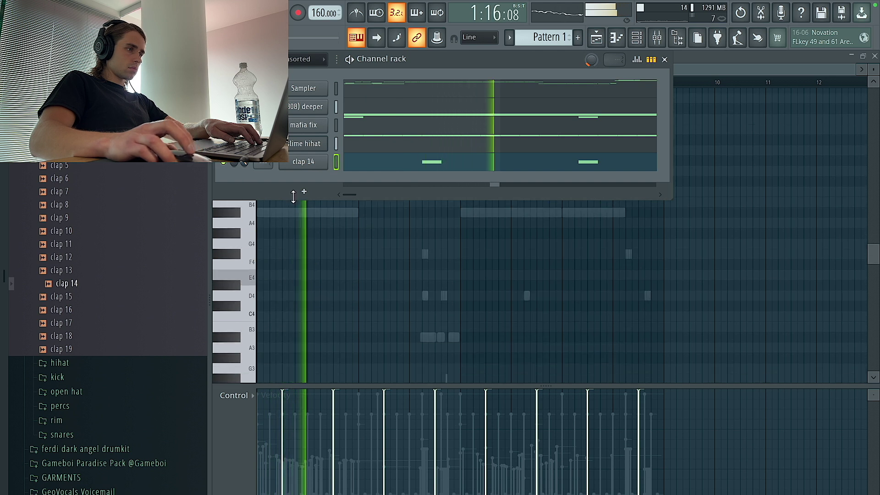
right_click(321, 143)
left_click(351, 144)
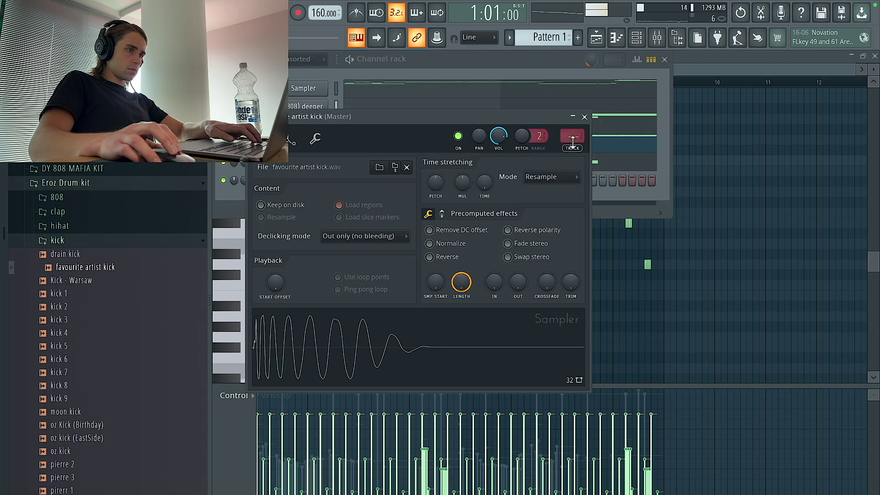
Place the first favourite artist kick hits in bar 1 and open the kick's piano roll
left_click(573, 132)
key("space")
left_click(370, 180)
left_click(406, 180)
right_click(324, 180)
left_click(353, 185)
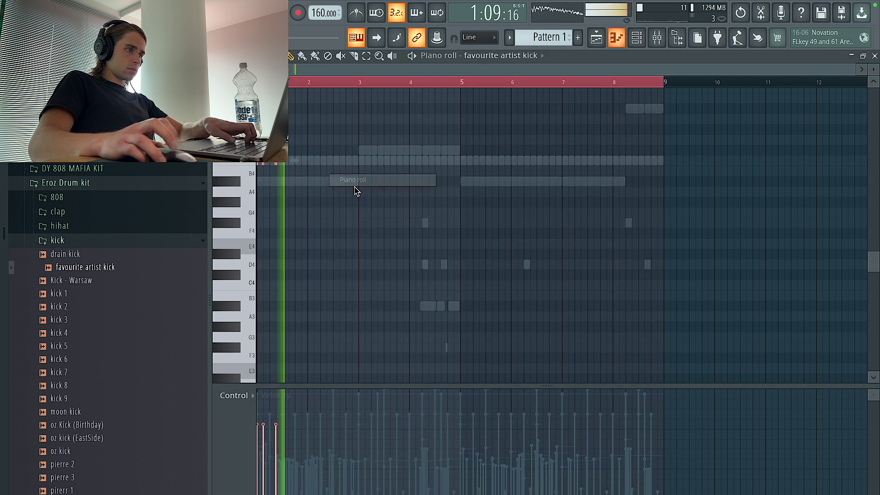
Add kick notes on C5 at the start of bar 3, late in bar 3, and early in bar 4
key("space")
key("space")
left_click(324, 188, "ctrl")
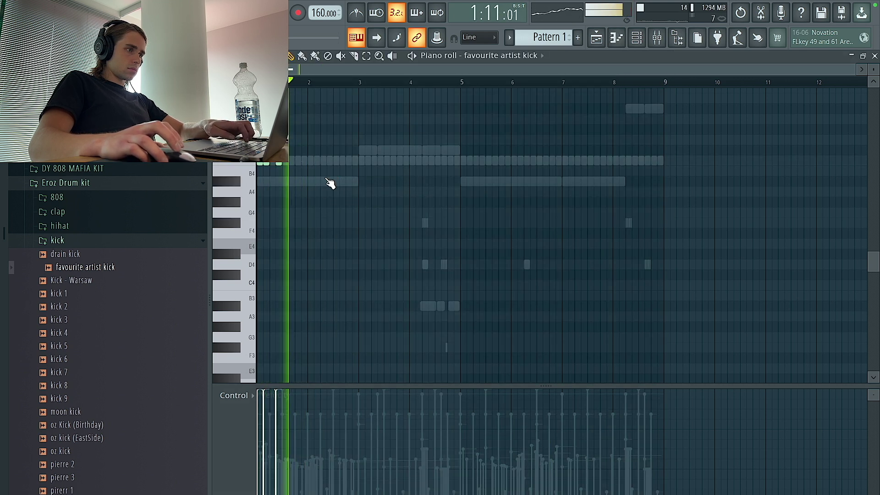
left_click(362, 161)
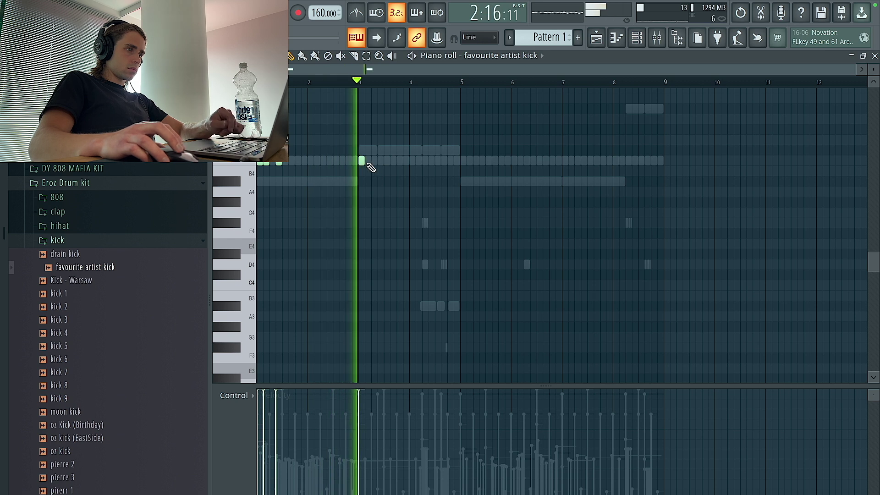
left_click(400, 160)
left_click(425, 160)
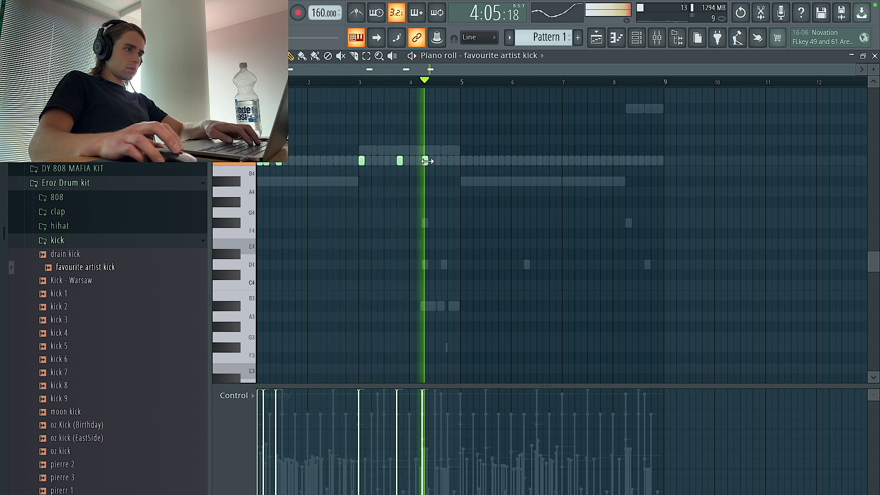
Duplicate the kick notes of bars 1 to 4 into bars 5 to 8
left_click_drag(462, 83, 258, 84)
key("ctrl+b")
key("ctrl+d")
Play the drum pattern from the start and check the kick notes against the other channels
left_click(636, 38)
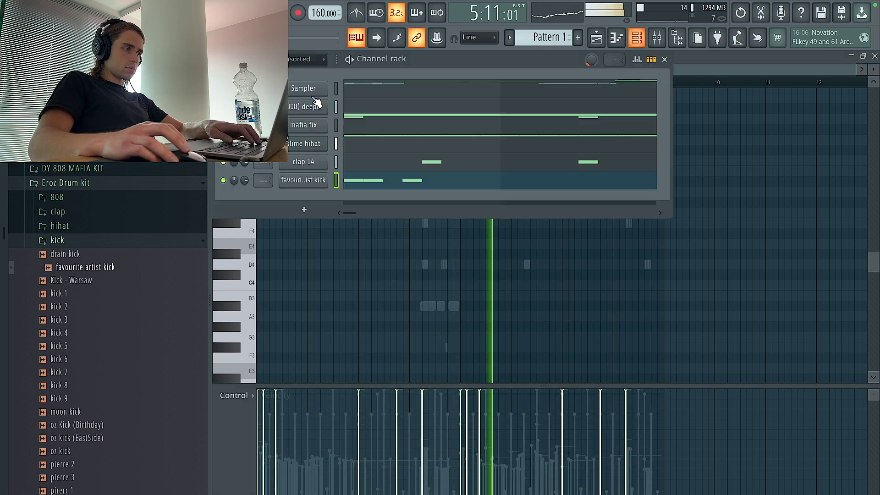
key("space")
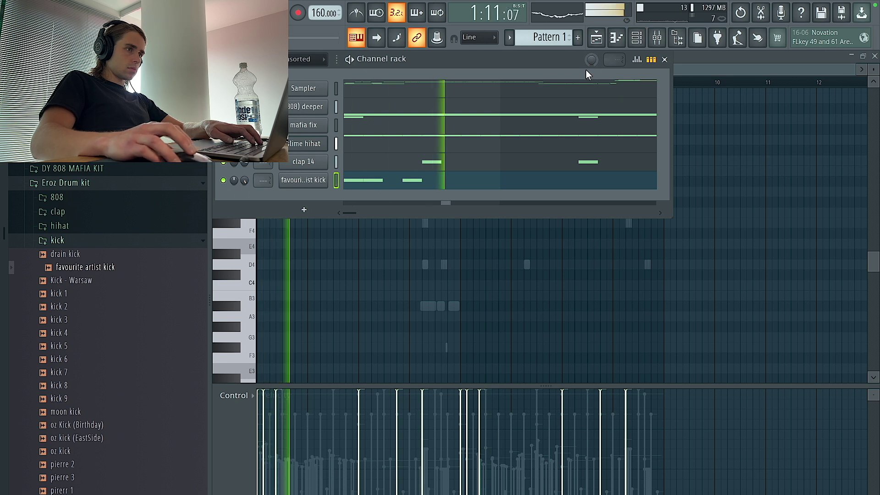
key("F6")
key("space")
key("space")
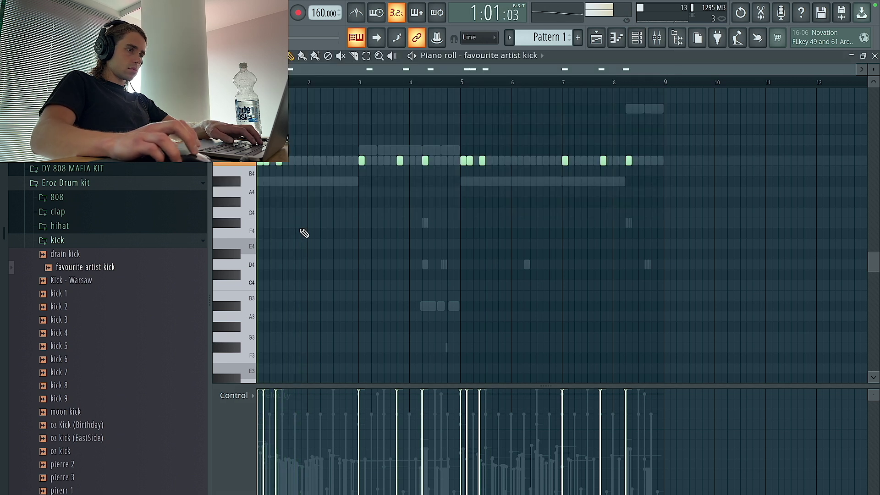
scroll(301, 200, "up", 2)
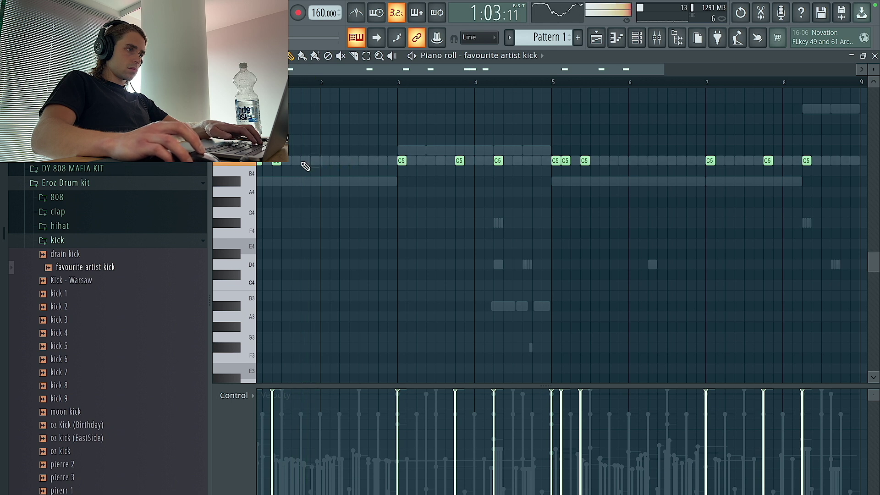
scroll(324, 202, "down", 2)
scroll(324, 202, "up", 2)
key("space")
left_click(636, 38)
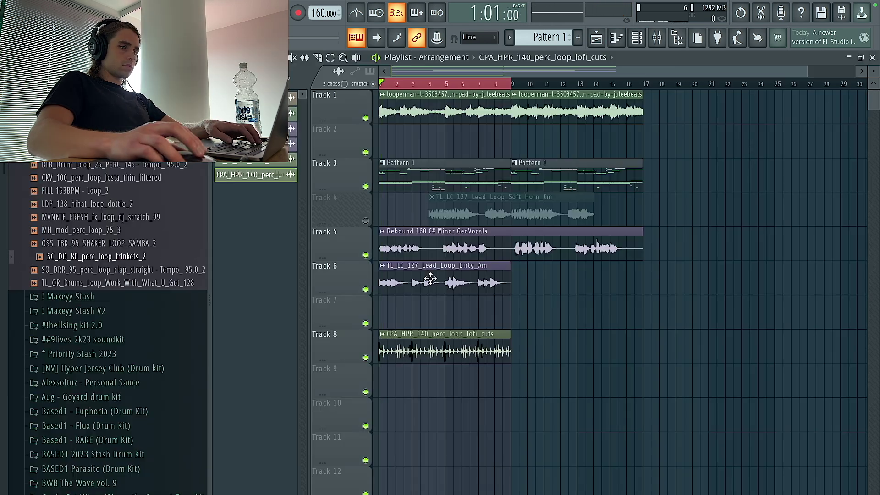
Play back the playlist arrangement with the added percussion loop and bring up the channel rack
key("space")
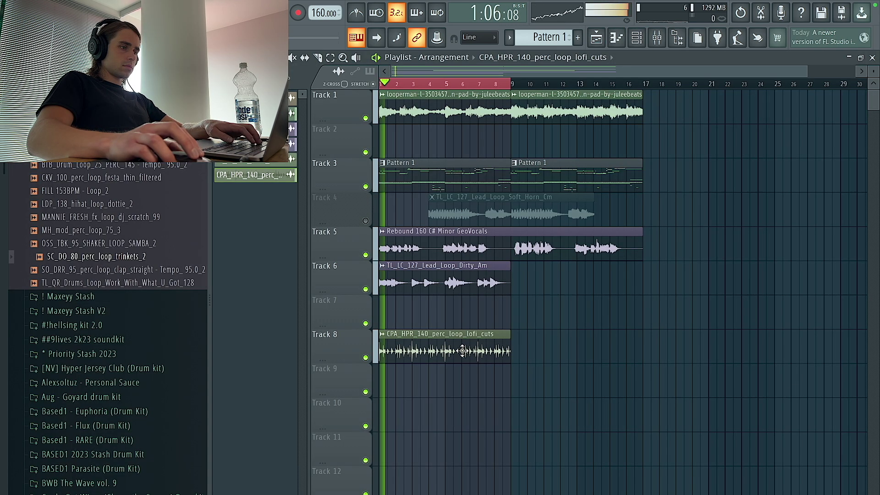
left_click(560, 443)
left_click(555, 454)
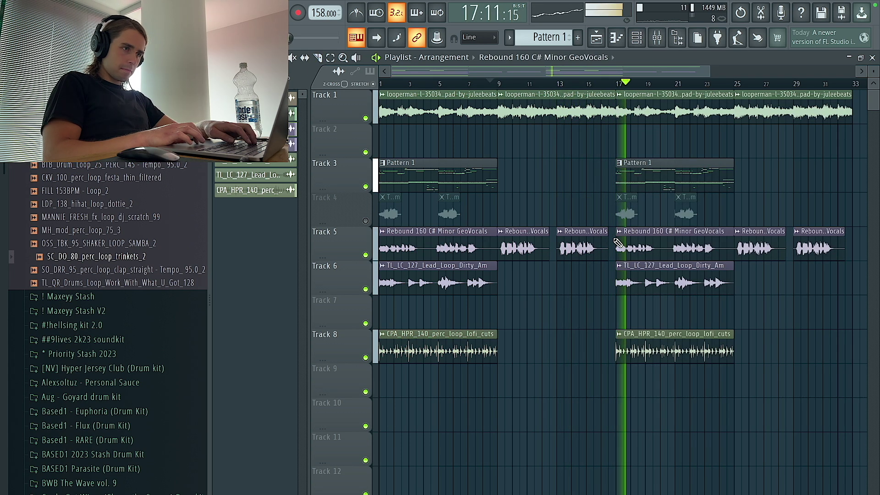
scroll(641, 153, "down", 3)
left_click(637, 38)
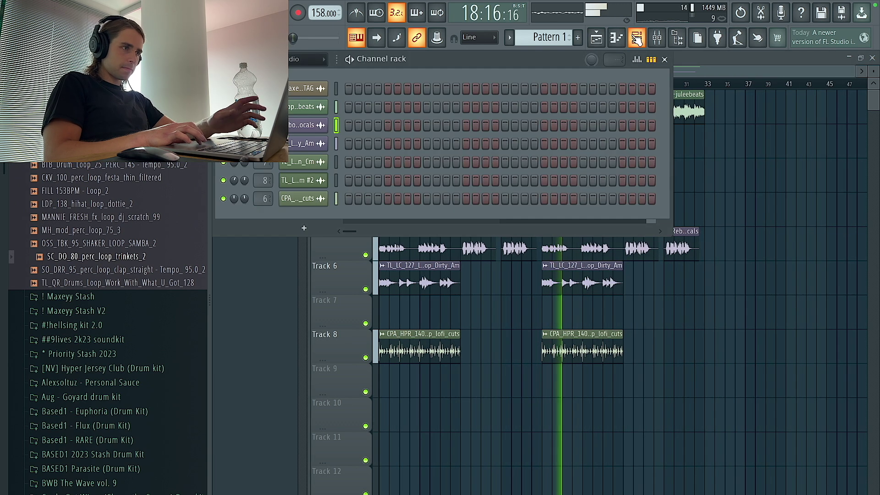
double_click(568, 352)
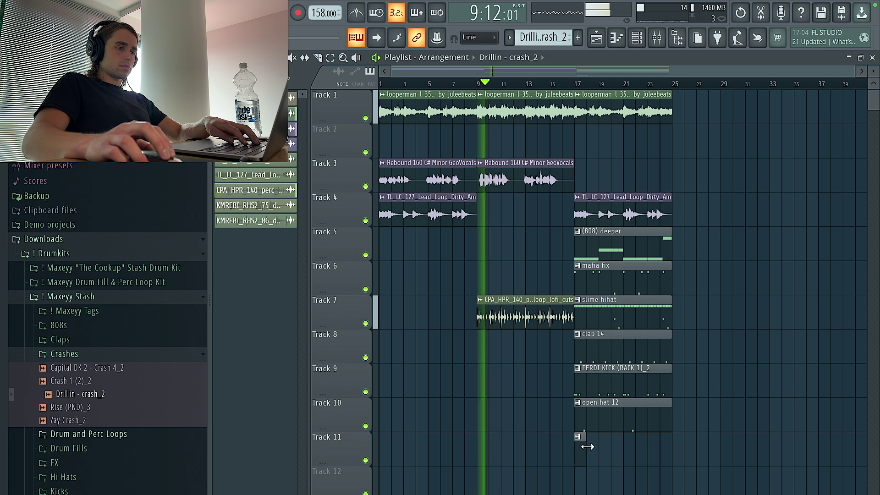
Extend the Drillin - crash_2 clip on Track 11 to bar 25, and place CPA_HPR_140_perc_loop_lofi_cuts twice on Track 2 from bar 17
left_click_drag(586, 447, 675, 447)
left_click_drag(516, 327, 602, 133)
key("ctrl+b")
Change the color of the CPA_HPR_140_perc_loop_lofi_cuts clip to red
left_click(586, 144)
left_click(583, 130)
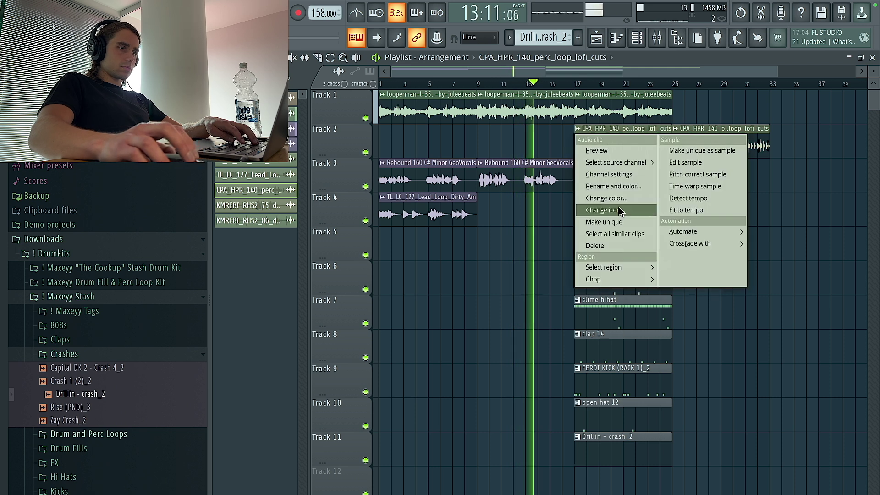
left_click(613, 198)
left_click(782, 460)
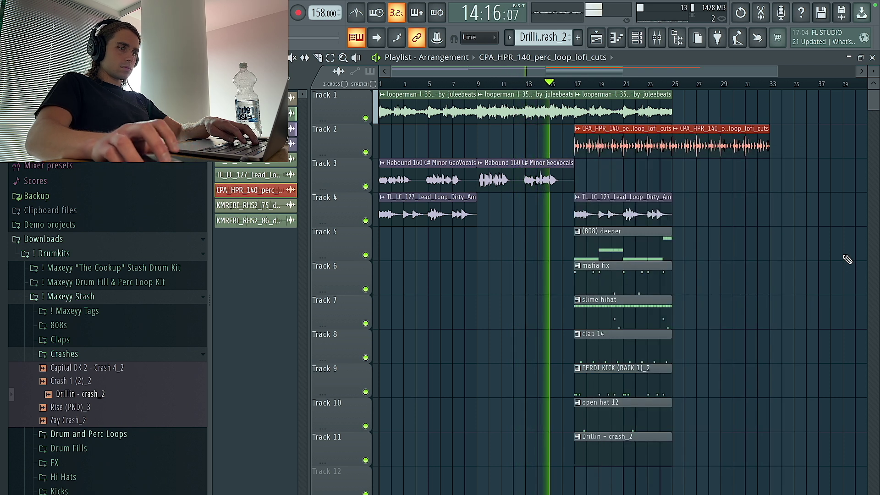
Duplicate the pattern clips on Tracks 5 to 11 and the pad loop on Track 1 from bar 17 to bar 25
left_click_drag(661, 207, 637, 474)
key("ctrl+b")
left_click_drag(668, 108, 642, 112)
key("ctrl+b")
Copy the two Rebound 160 C# Minor GeoVocals clips on Track 3 to bar 25
scroll(639, 118, "right", 3)
scroll(540, 191, "down", 2)
left_click_drag(518, 183, 654, 174)
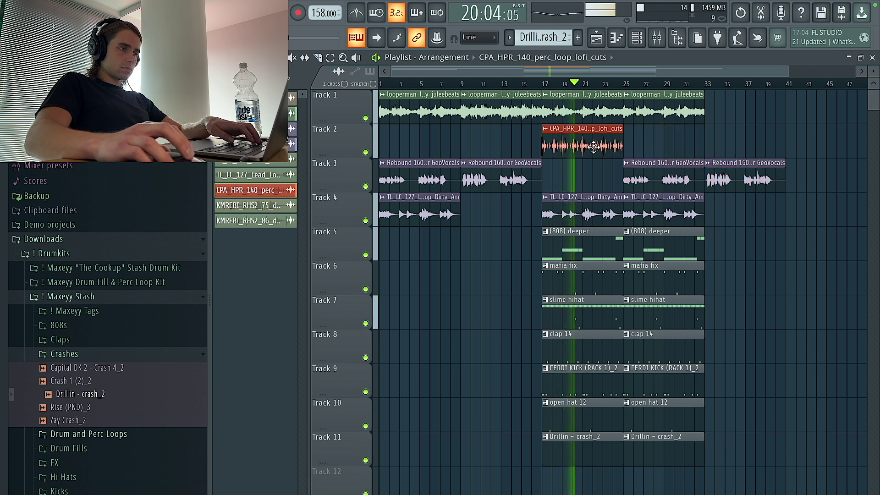
Move the CPA_HPR_140_perc_loop_lofi_cuts clip on Track 2 to bar 25 and check its channel settings
double_click(654, 143)
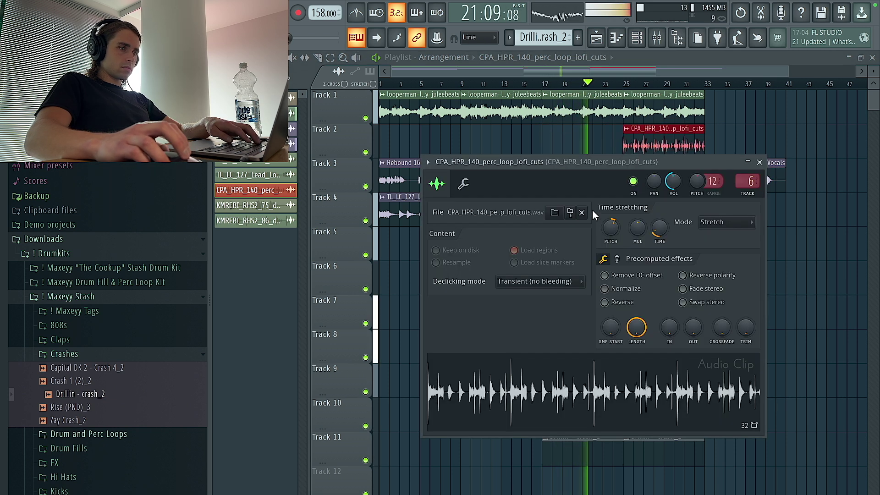
key("Escape")
left_click_drag(457, 142, 413, 142)
scroll(690, 183, "up", 3)
right_click(644, 219)
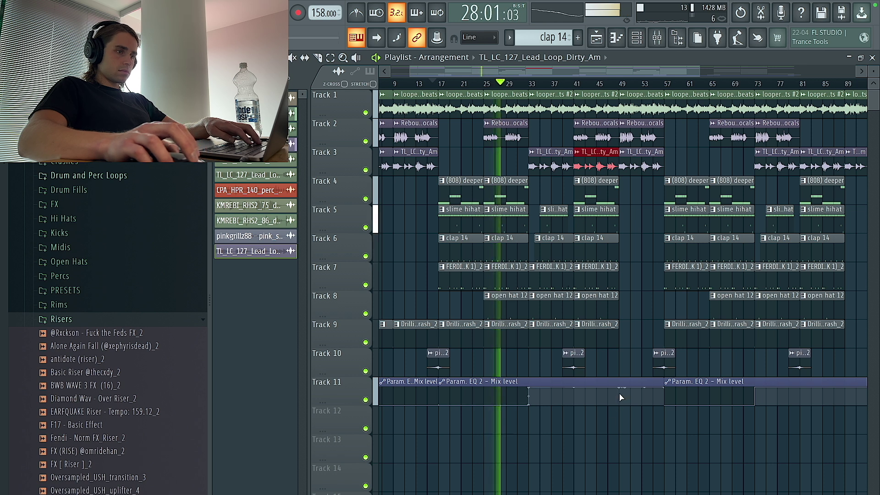
scroll(613, 413, "down", 2)
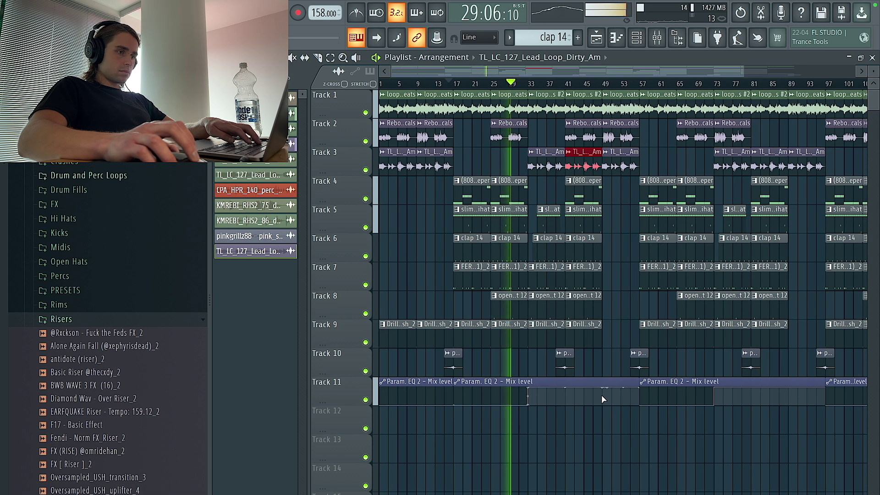
scroll(619, 302, "down", 2)
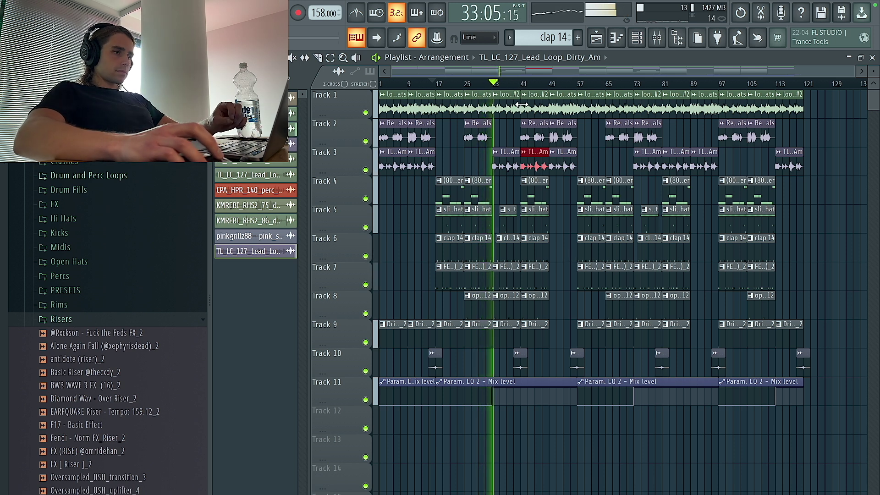
scroll(512, 163, "up", 2)
scroll(482, 176, "up", 1)
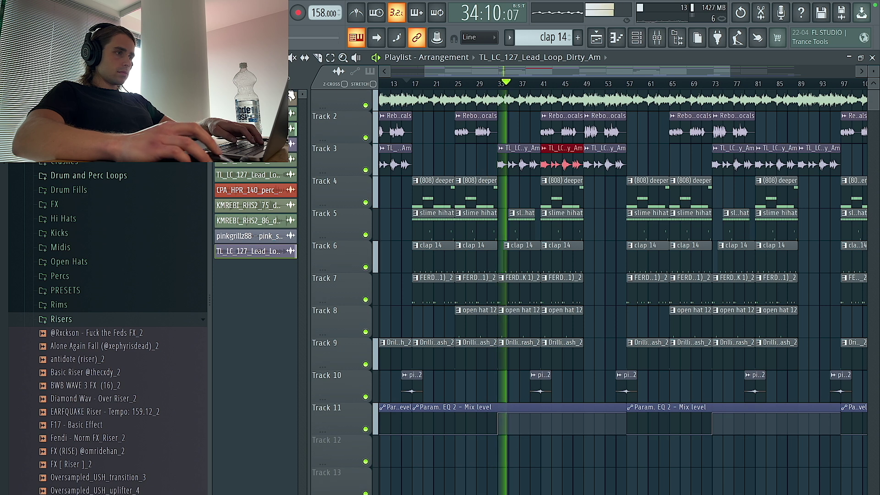
Place the !Maxeyy 1 TAG clip on Track 12 just before the drop at bar 17 and check its channel settings
left_click(464, 455)
scroll(463, 456, "up", 5)
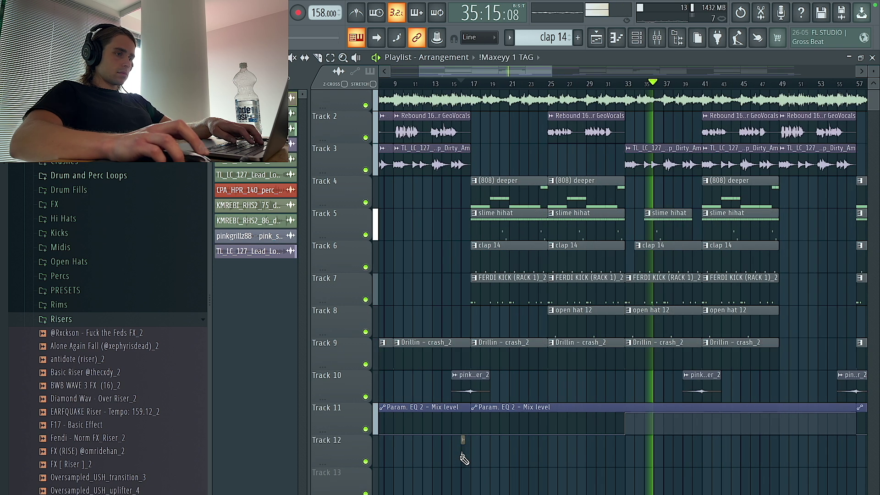
scroll(468, 455, "up", 2)
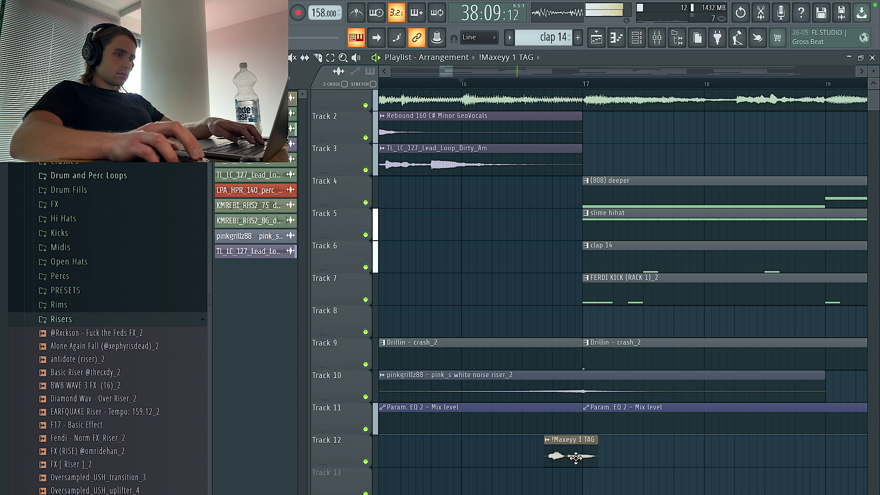
double_click(576, 457)
key("Escape")
scroll(655, 165, "down", 7)
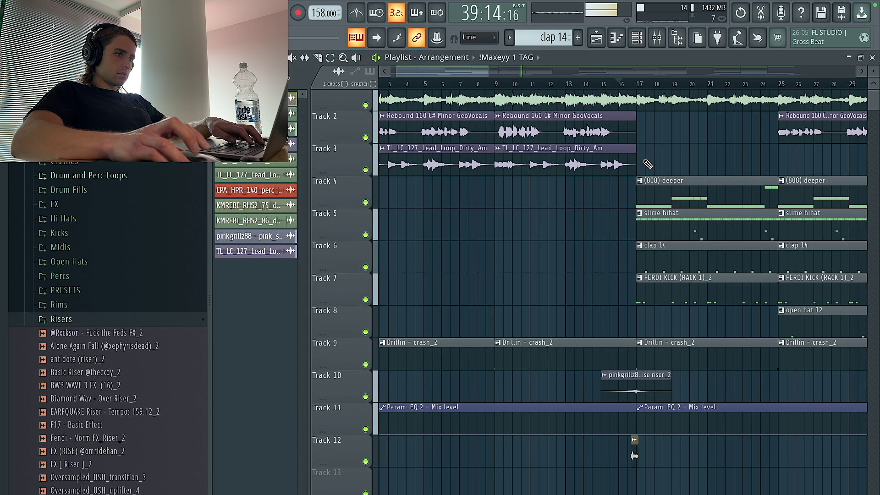
scroll(615, 207, "down", 2)
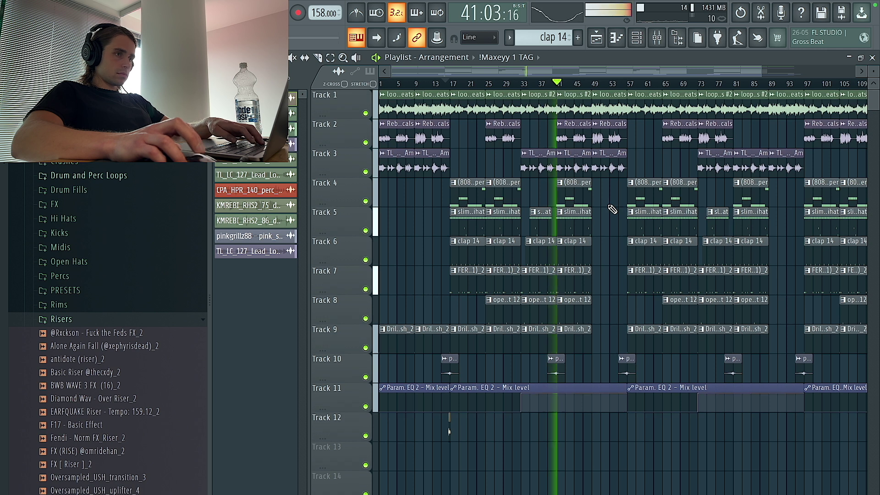
Add the (808) deeper and Drillin - crash_2 patterns at bars 49 and 89, where the other drums drop out
scroll(613, 209, "down", 1)
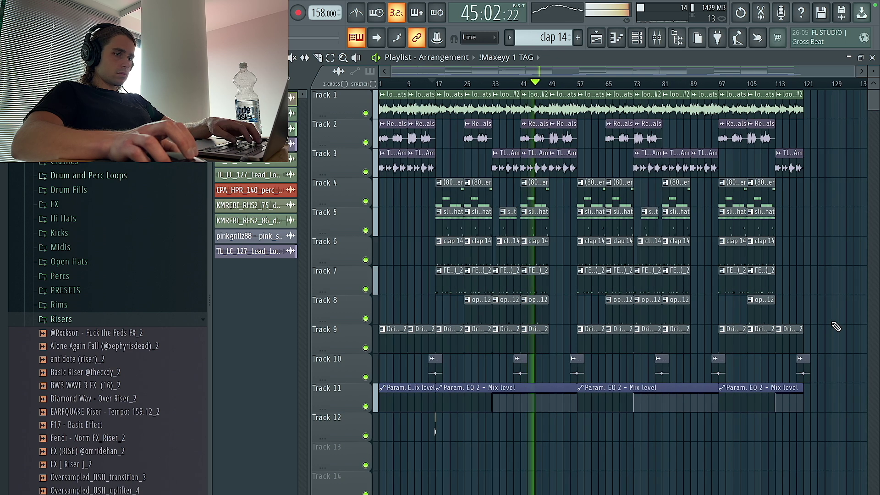
scroll(585, 275, "up", 4)
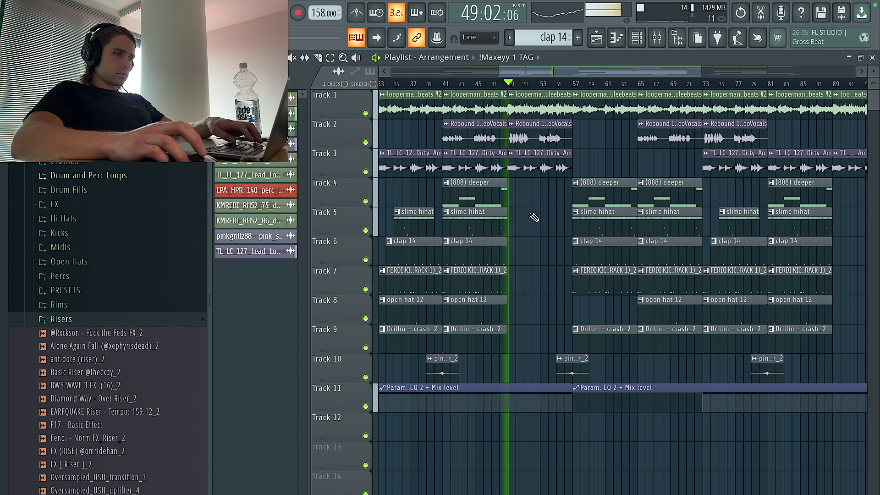
scroll(539, 233, "down", 4)
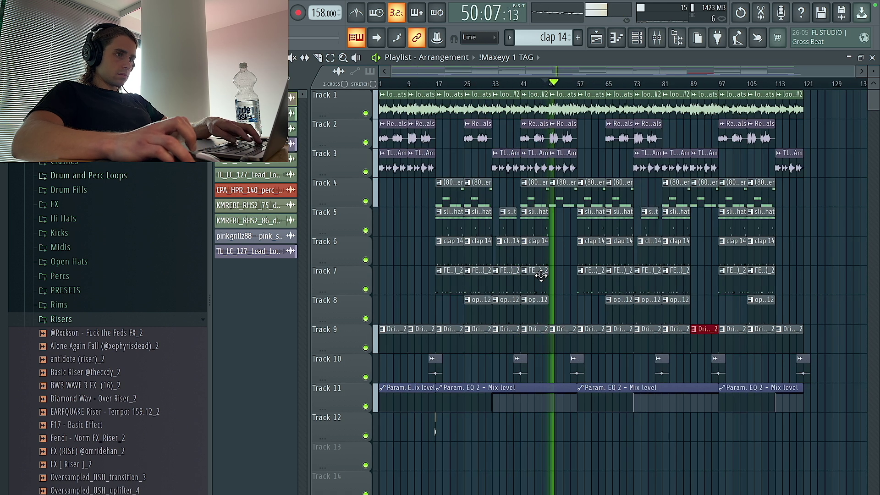
scroll(548, 276, "up", 5)
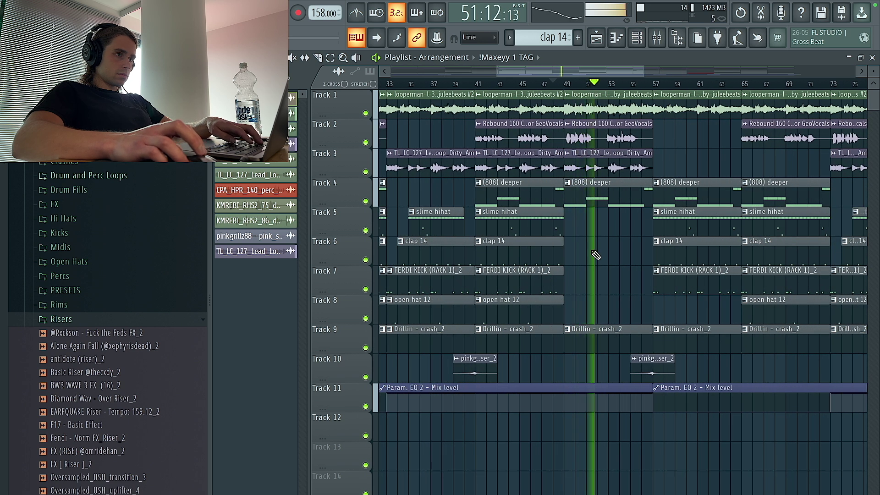
scroll(596, 255, "down", 5)
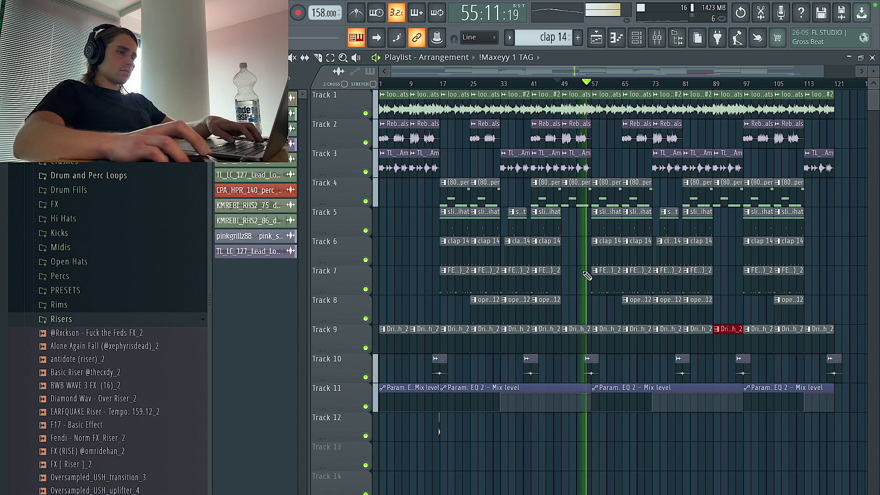
scroll(577, 280, "down", 1)
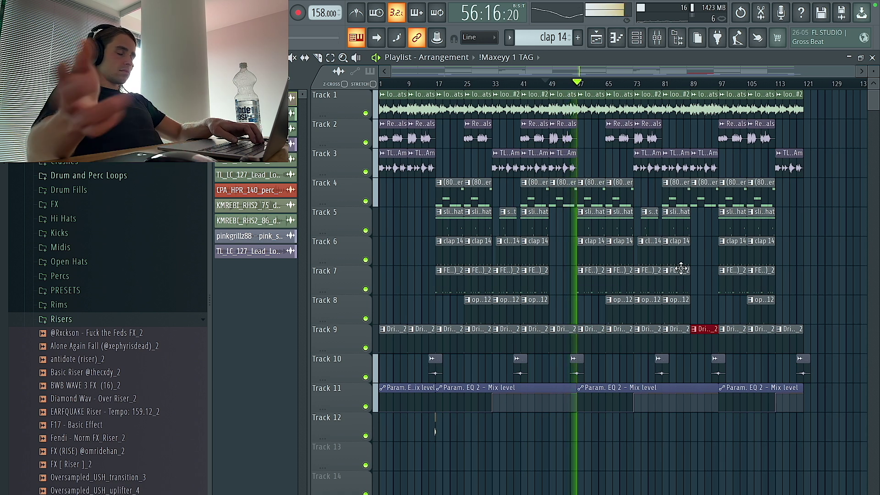
scroll(683, 269, "up", 3)
scroll(694, 268, "down", 3)
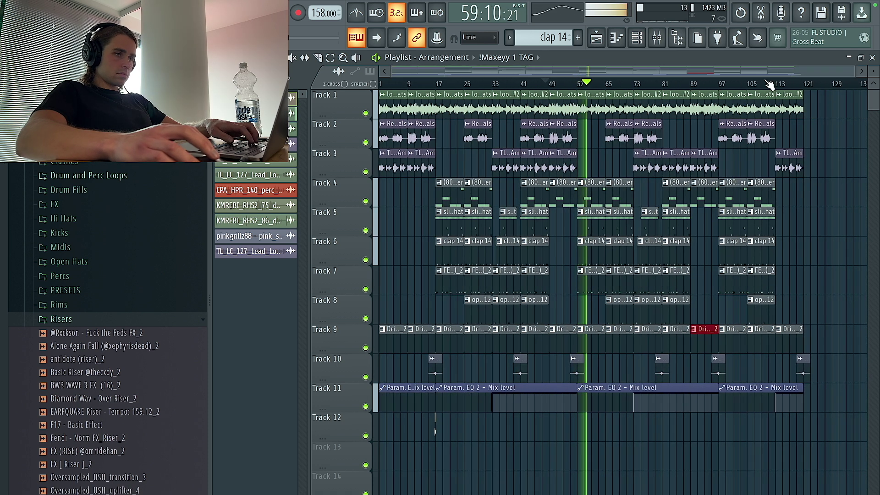
Adjust the release and ceiling of the Fruity Limiter on the Master mixer track
left_click(660, 44)
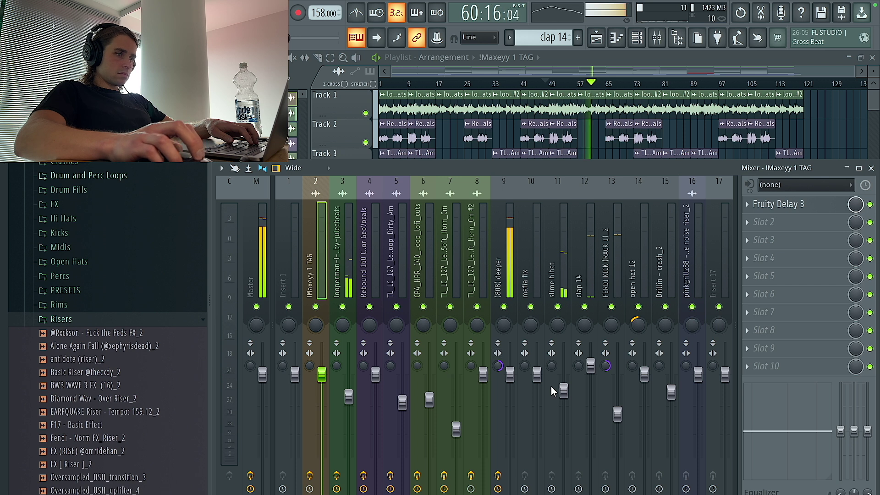
left_click(268, 278)
left_click(830, 223)
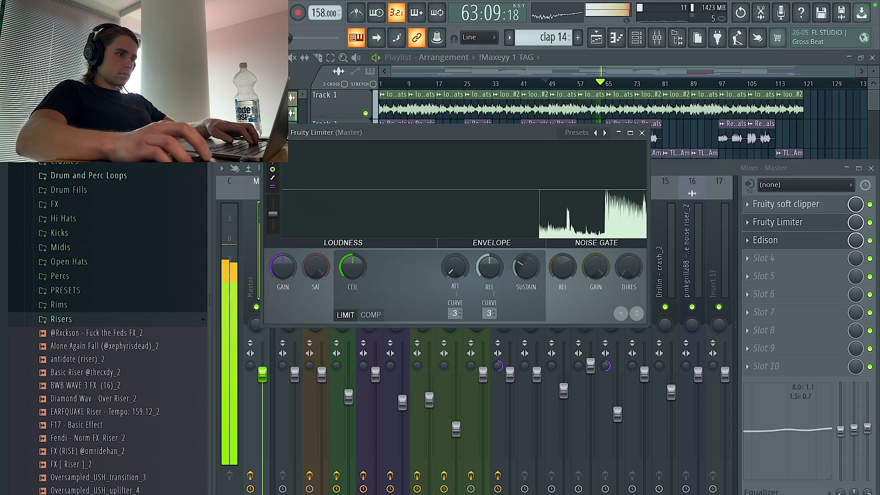
left_click_drag(494, 268, 520, 307)
left_click_drag(353, 268, 353, 264)
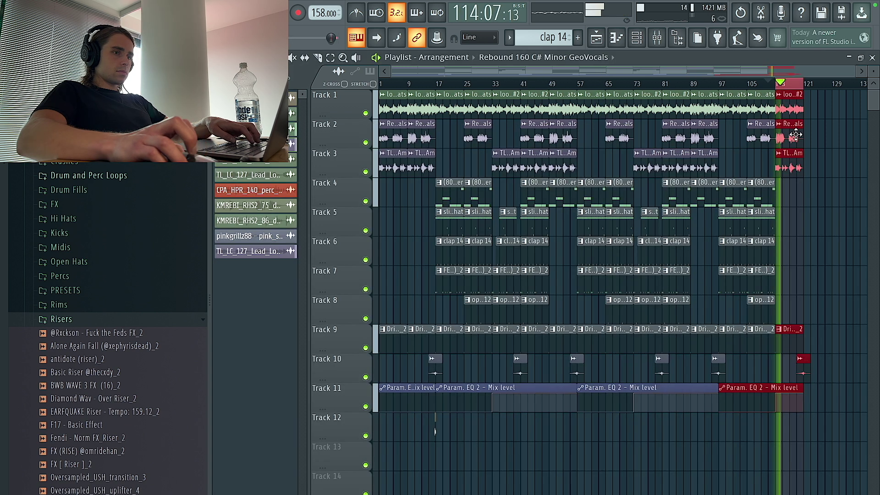
Create a Master volume automation clip over bars 113 to 121 and lower its end point to fade the track out
scroll(796, 134, "up", 4)
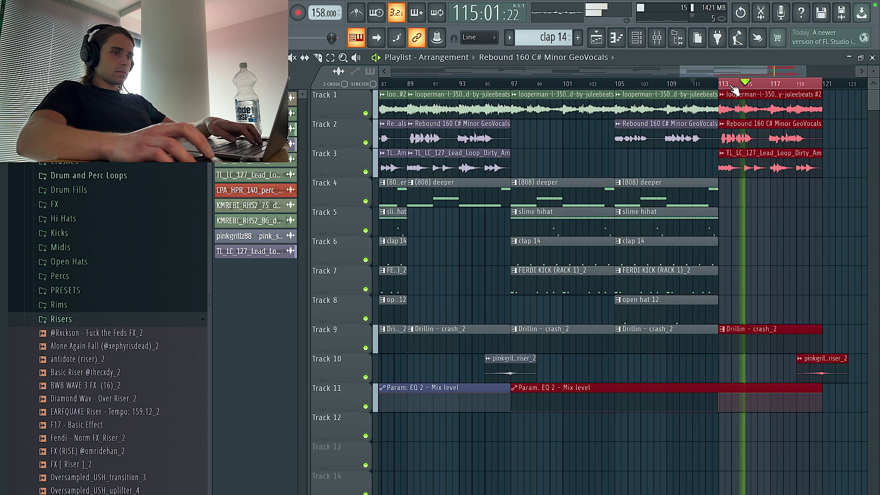
left_click(657, 37)
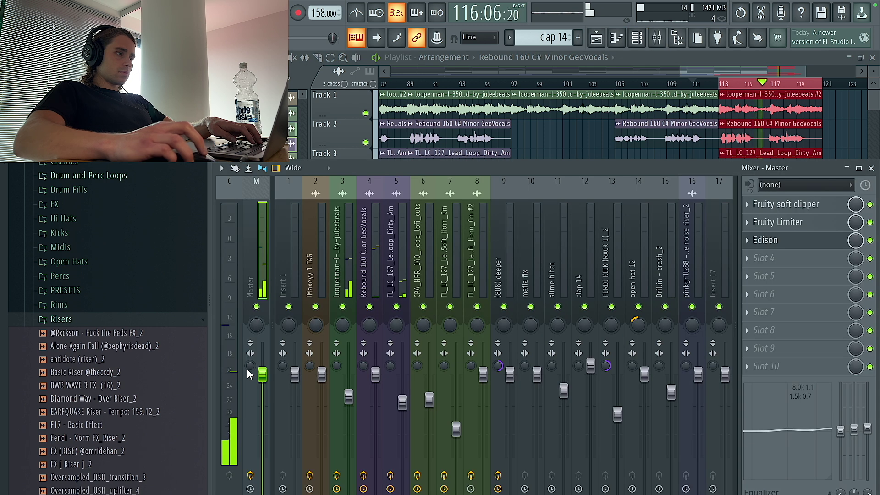
right_click(262, 375)
left_click(312, 434)
left_click(871, 168)
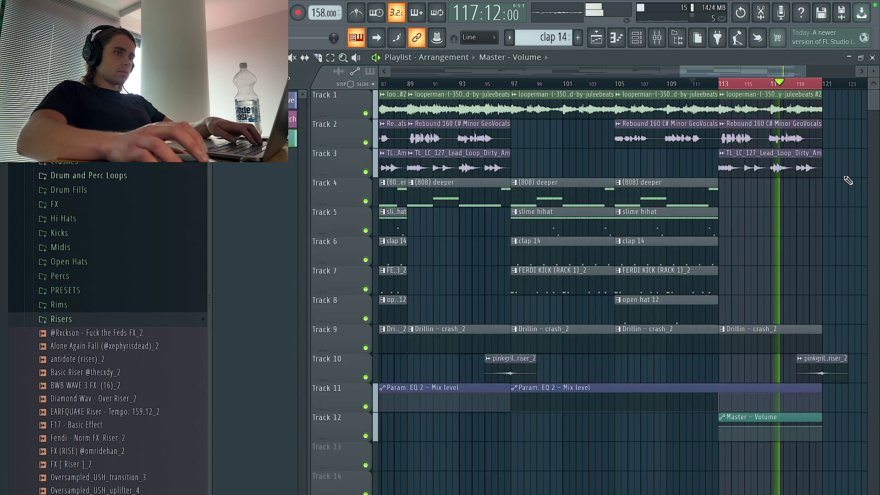
left_click_drag(826, 427, 815, 454)
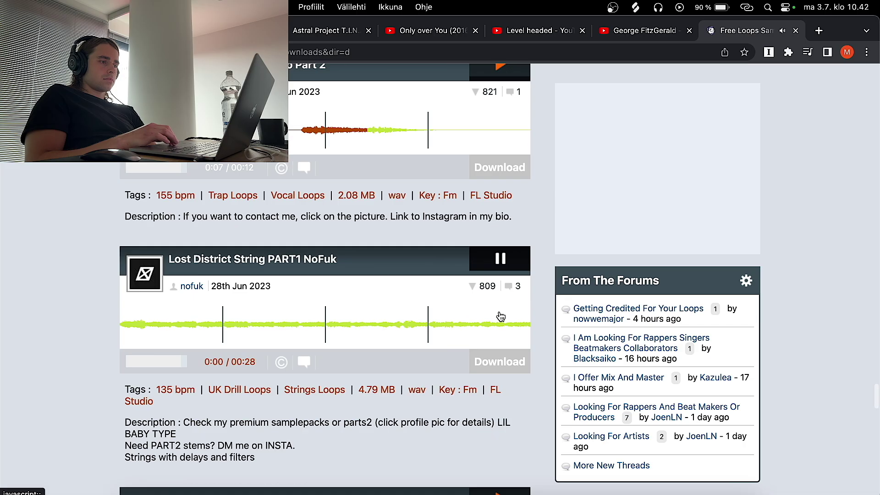
Download the Lost District String PART1 NoFuk loop from Looperman
scroll(499, 314, "down", 4)
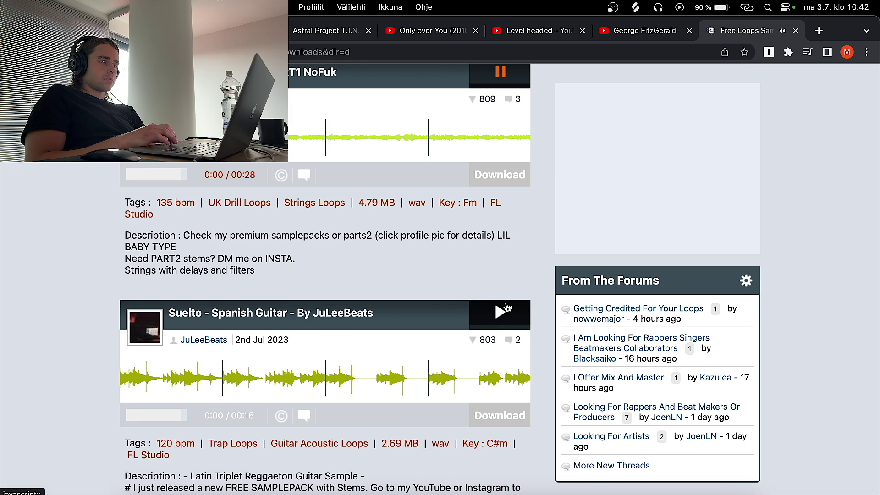
scroll(399, 275, "up", 2)
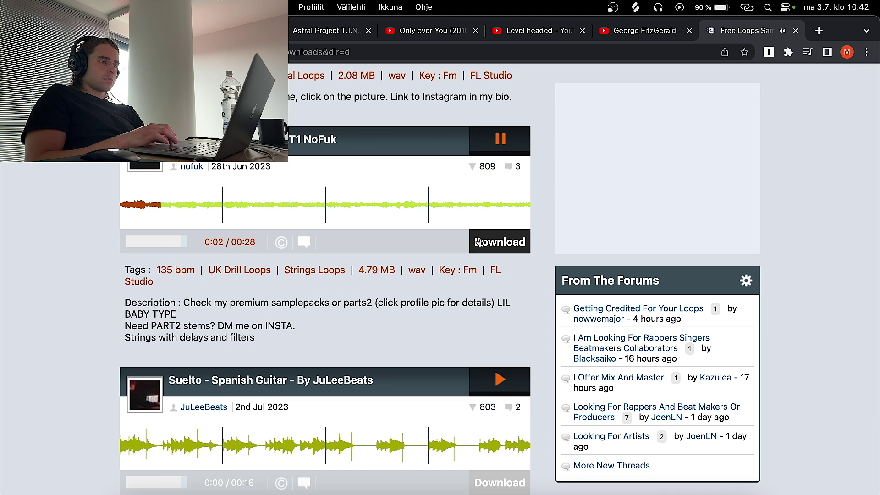
left_click(479, 241)
scroll(479, 241, "up", 3)
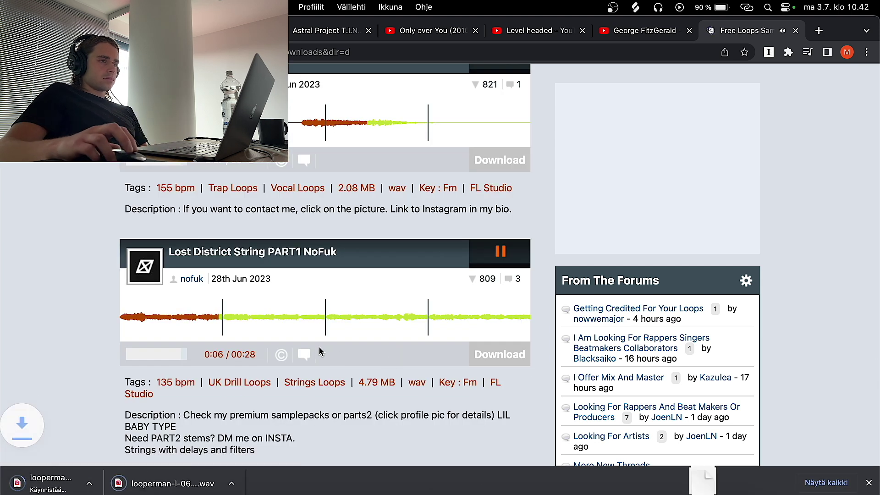
Switch to FL Studio, add the Lost District String loop at the start of Track 1 and stretch it to 16 bars
key("ctrl+Right")
left_click_drag(202, 483, 458, 133)
scroll(447, 137, "down", 2)
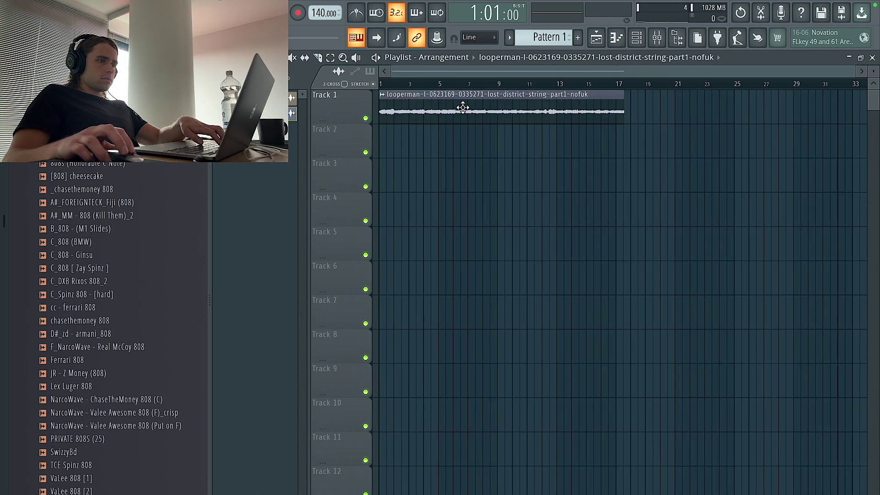
double_click(463, 108)
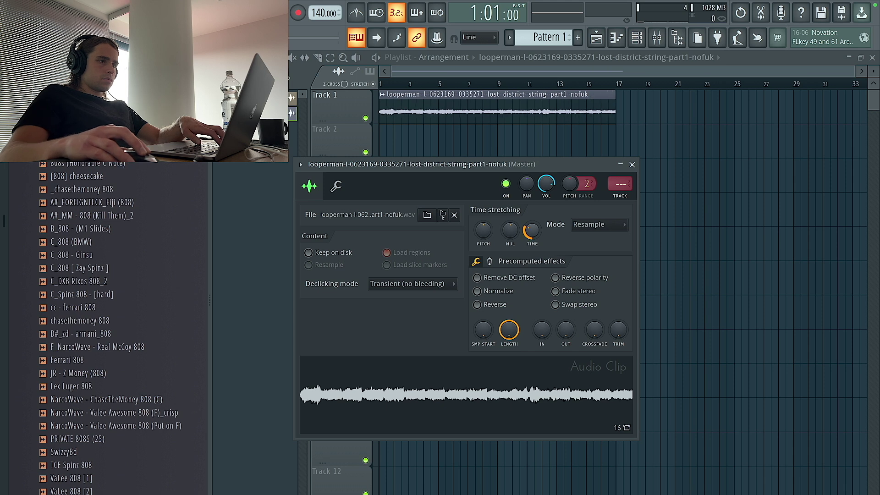
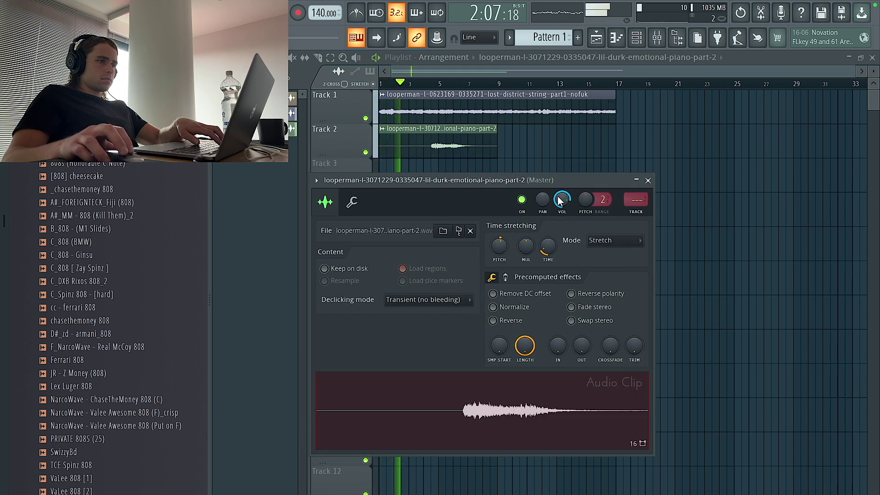
Raise the pitch of the lil-durk-emotional-piano-part-2 loop on Track 2, repeat the clip at bar 9 and preview the playback
left_click(624, 247)
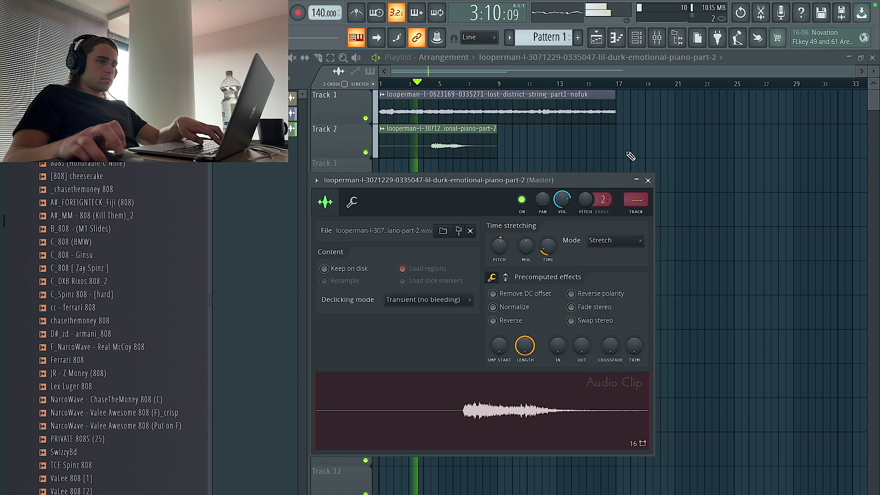
key("Escape")
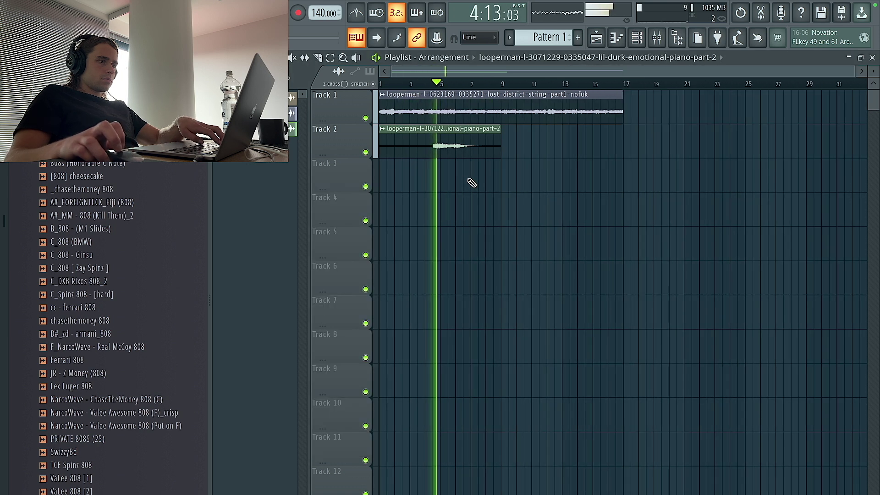
double_click(455, 143)
left_click_drag(499, 253, 499, 248)
key("space")
key("space")
key("space")
key("space")
key("space")
key("space")
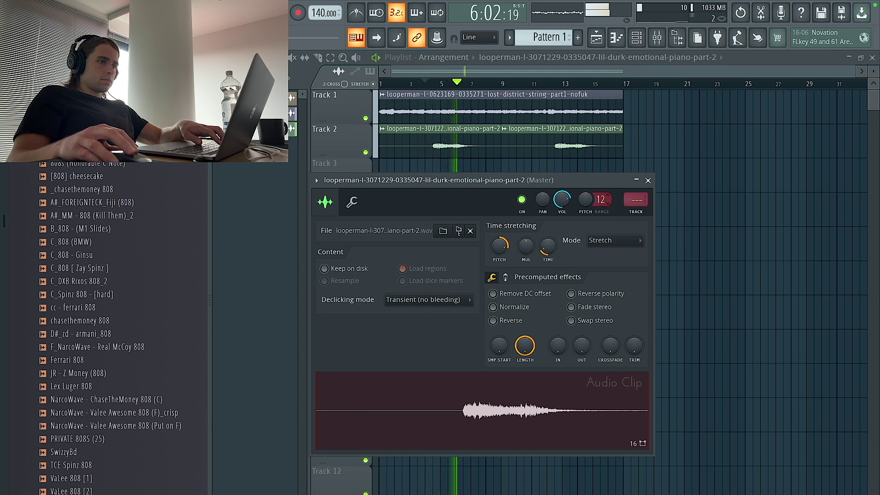
Route the emotional piano loop to mixer track 3 and load Little Plate in its first effect slot
left_click(635, 212)
left_click(769, 210)
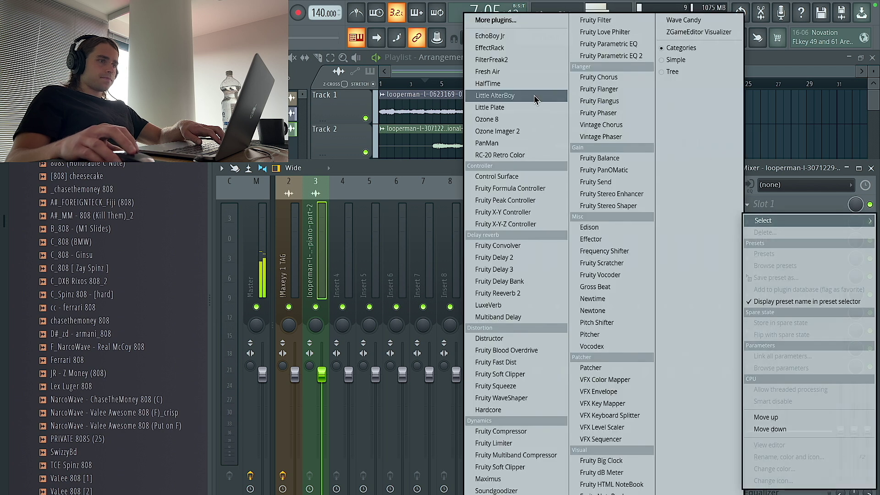
left_click(491, 107)
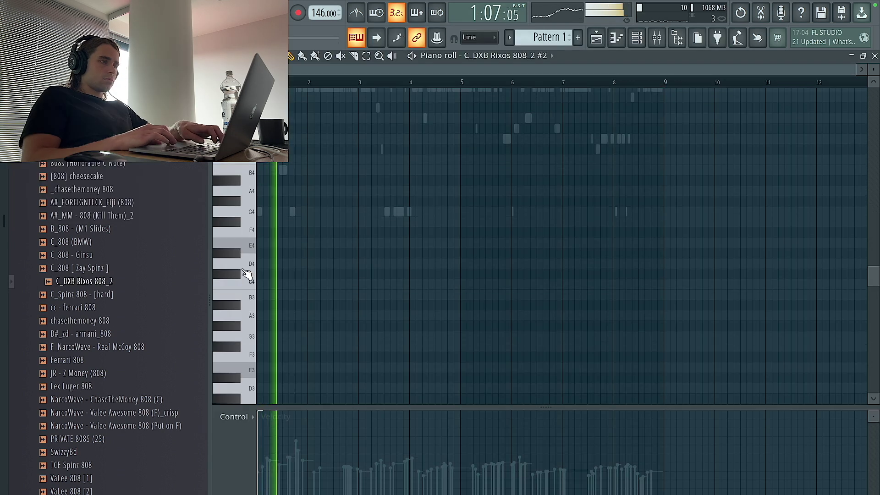
Write an eight-bar bassline for the second C_DXB Rixos 808_2 channel using G5, D5 and D6 notes
scroll(250, 271, "up", 5)
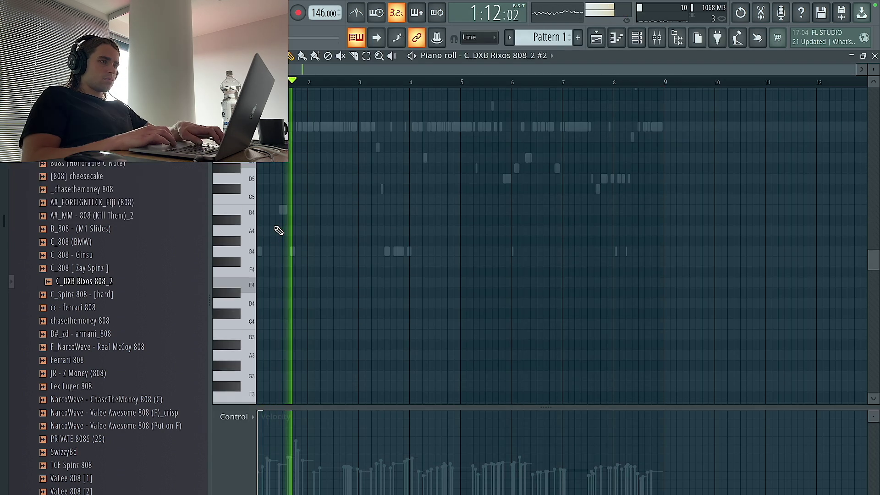
left_click(349, 222)
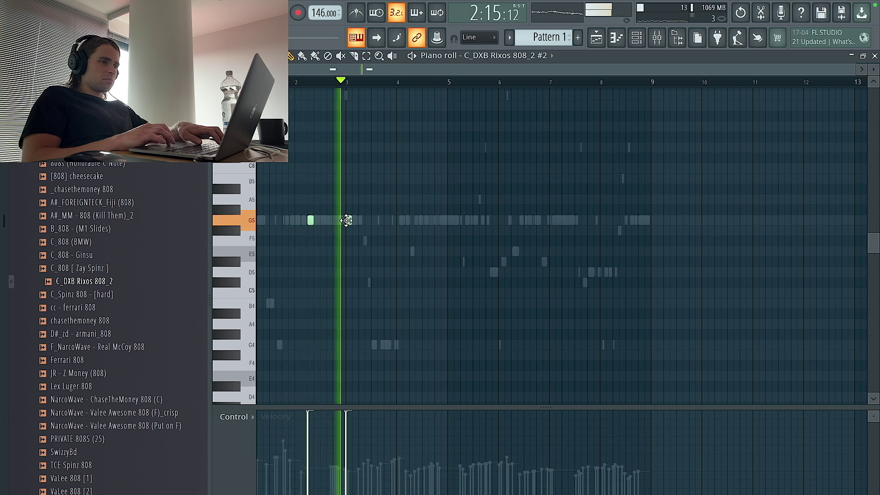
left_click(412, 221)
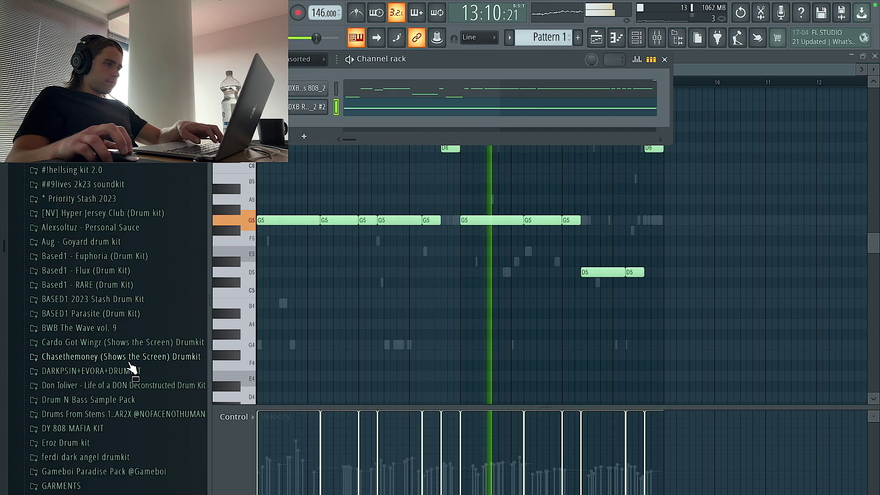
Add NarcoWave hat 1 from the Chasethemoney drumkit as a new channel and fill every second step
left_click(131, 361)
left_click(109, 400)
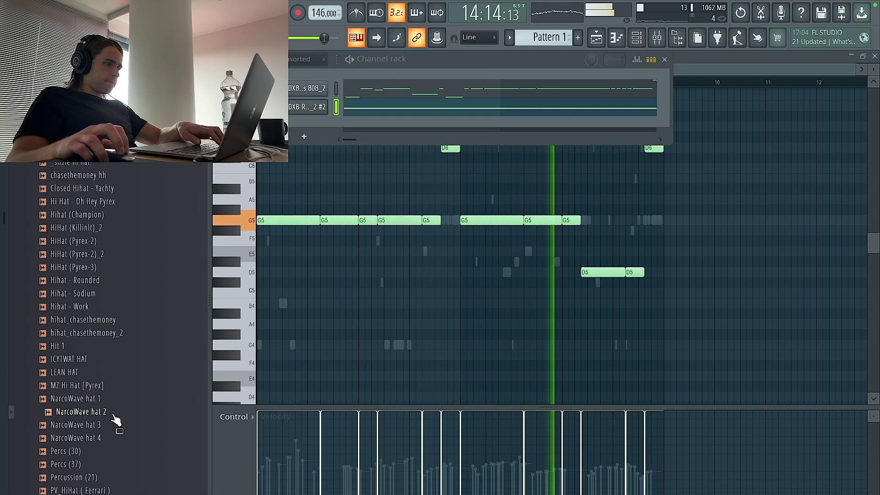
left_click_drag(111, 408, 307, 135)
right_click(321, 125)
left_click(471, 165)
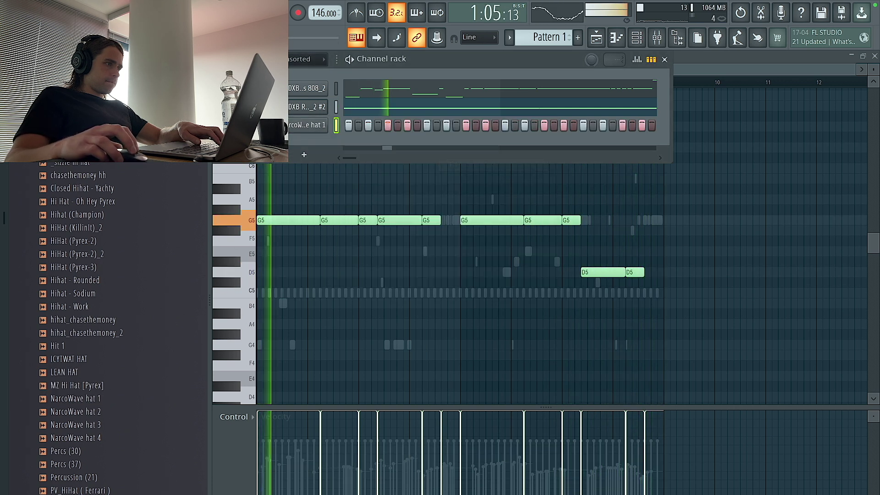
Add Clap (Migos - Bad _ Boujee)_2 as a new channel with hits on steps 9 and 25 and open its piano roll
left_click_drag(91, 148, 318, 143)
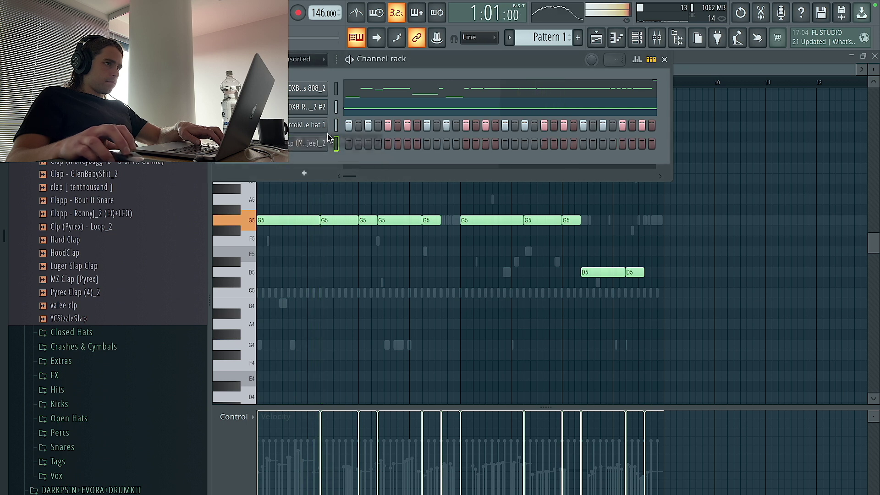
left_click(427, 144)
left_click(584, 144)
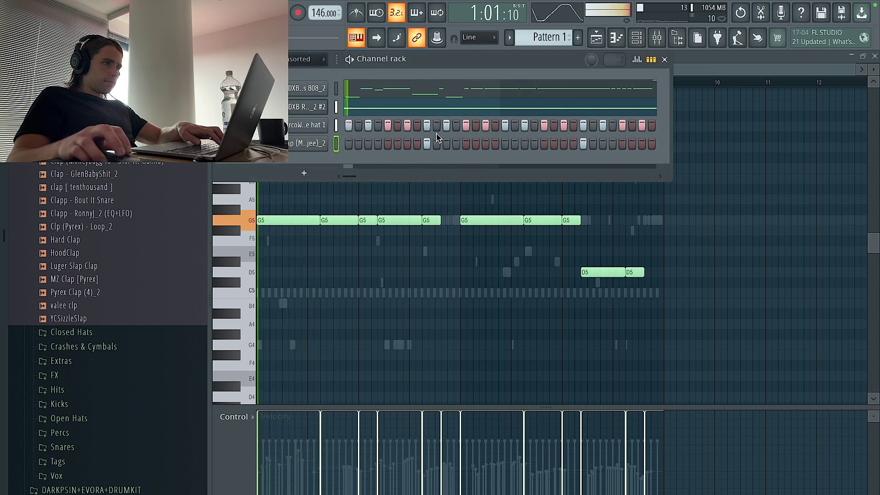
right_click(312, 143)
left_click(344, 141)
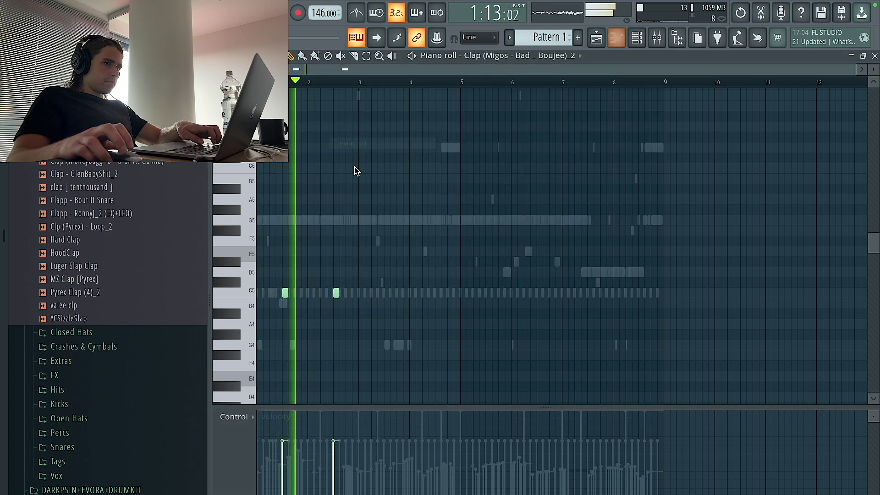
Repeat the clap hits across all eight bars and raise every clap note one semitone to C#5
key("ctrl+a")
key("ctrl+b")
key("ctrl+b")
key("ctrl+b")
key("ctrl+a")
key("shift+Up")
key("ctrl+d")
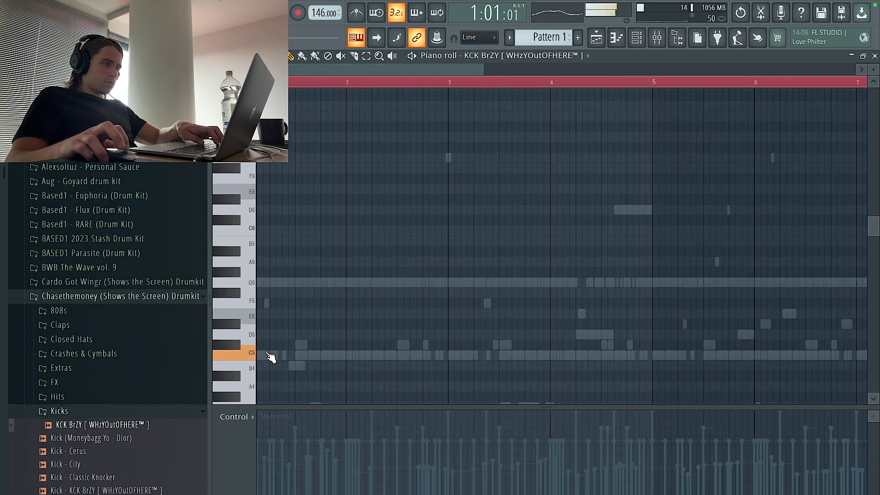
Place C5 notes for the KCK BrZY kick at bar 1, twice late in bar 1, early in bar 2 and at bar 3
scroll(311, 356, "up", 2)
left_click_drag(314, 357, 399, 390)
left_click(385, 388)
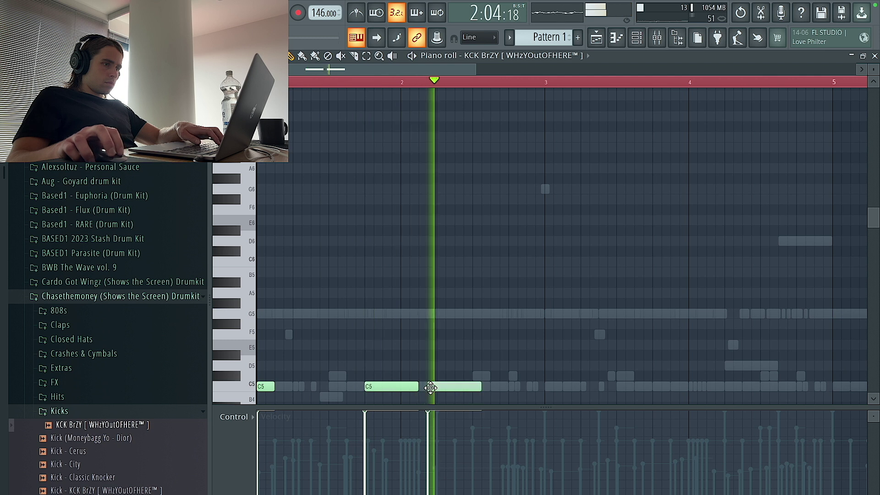
scroll(423, 309, "down", 5)
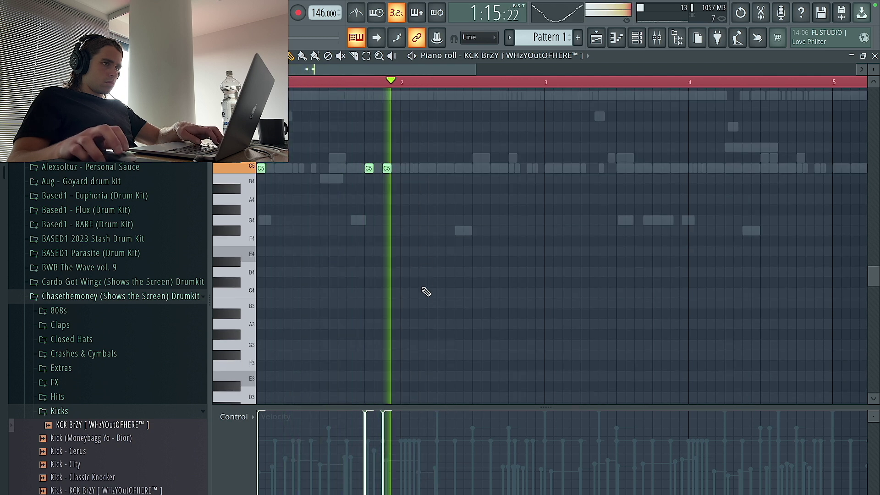
left_click(440, 170)
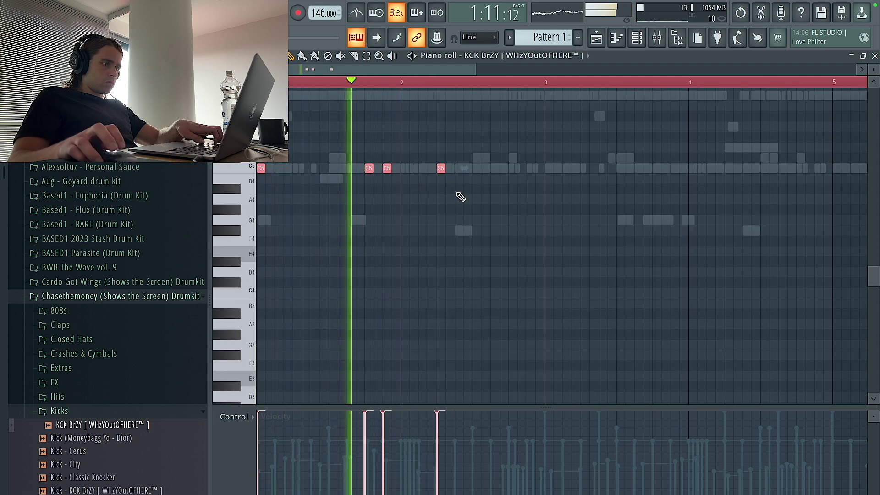
scroll(462, 197, "up", 5)
scroll(475, 220, "down", 3)
left_click(557, 230)
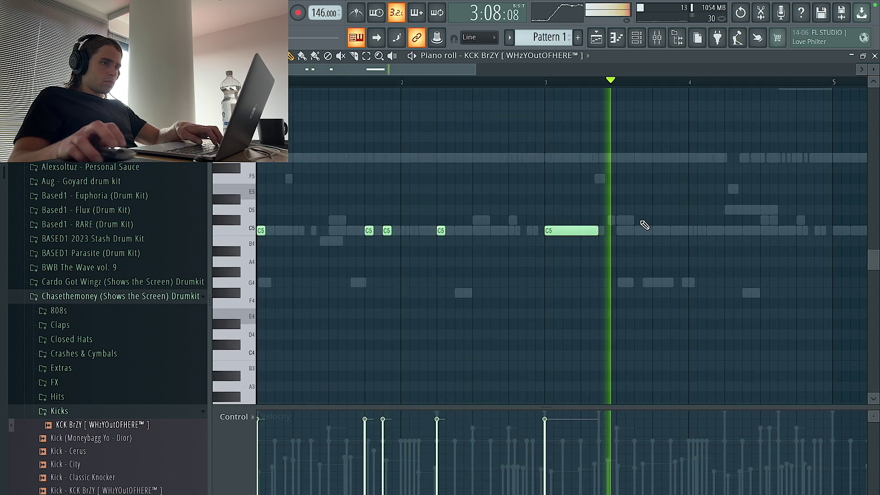
Add a kick early in bar 4, repeat the kick pattern over bars 5 to 8 and delete the two kicks late in bar 5
left_click(725, 230)
scroll(751, 188, "down", 2)
key("ctrl+a")
key("ctrl+b")
scroll(711, 201, "down", 4)
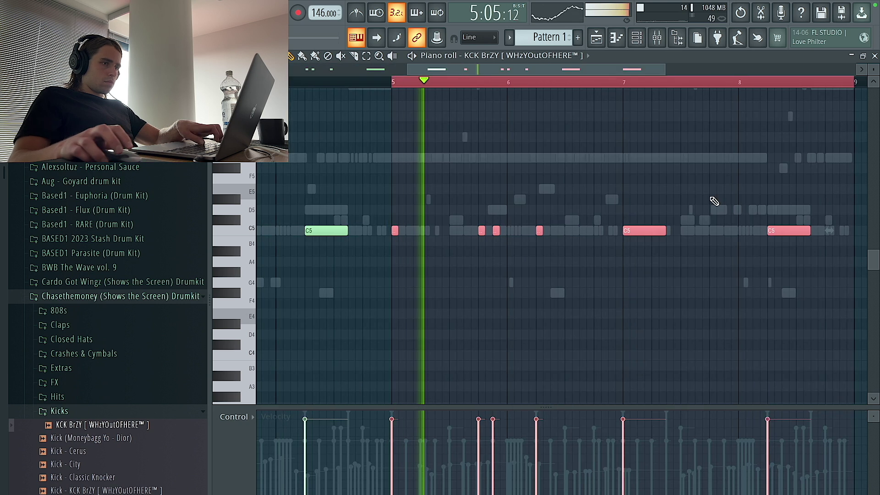
right_click(648, 81)
right_click(508, 231)
right_click(501, 231)
Add Crash - Zay from the Chasethemoney Crashes & Cymbals as a new channel with a hit on the first step
key("F6")
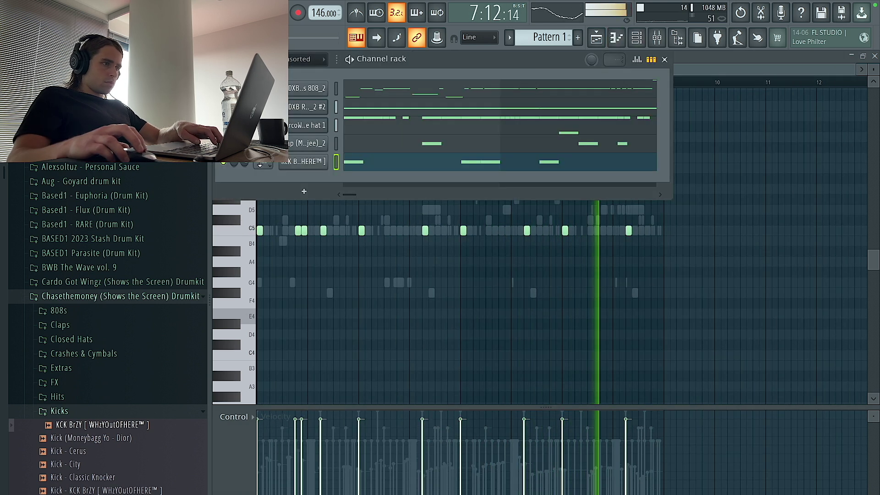
left_click(78, 353)
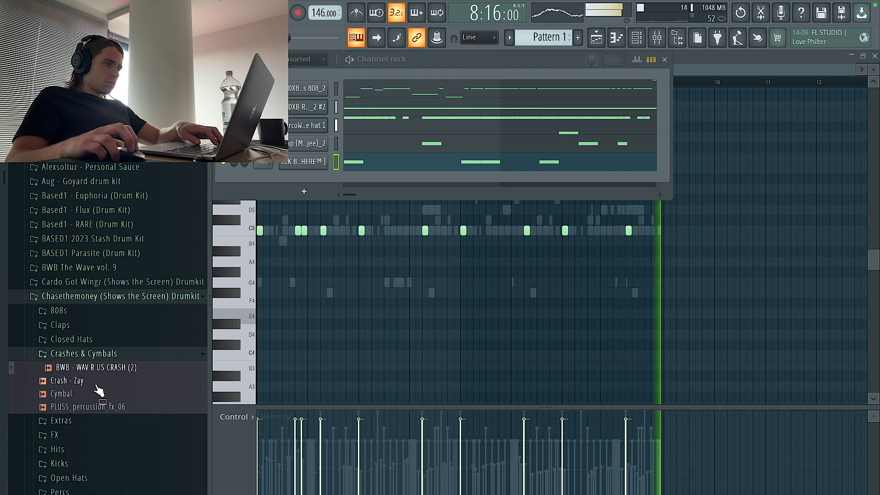
left_click_drag(98, 404, 257, 184)
right_click(317, 180)
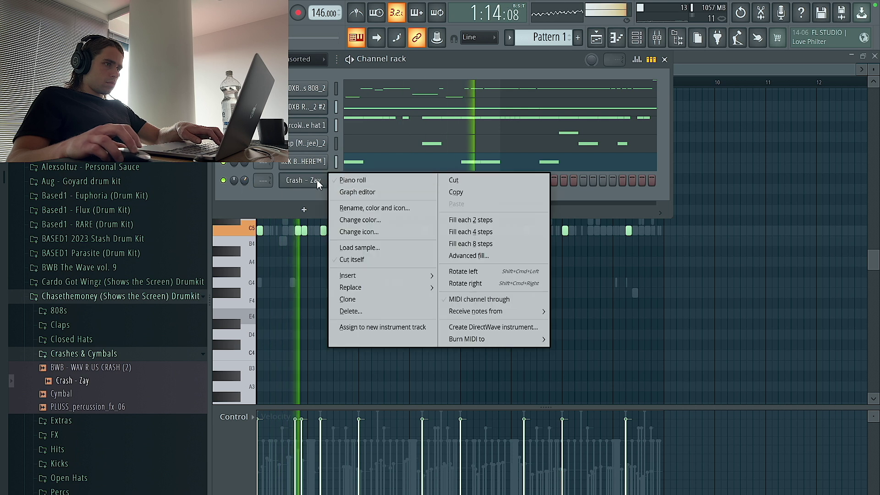
Add Luger Snare as a new channel and place C5 hits early in bar 2 and late in bar 3
left_click_drag(73, 398, 353, 197)
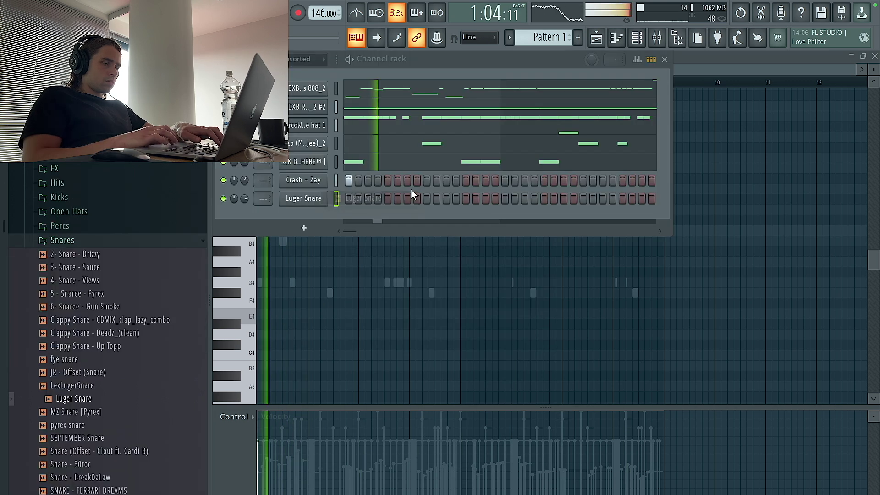
left_click(525, 199)
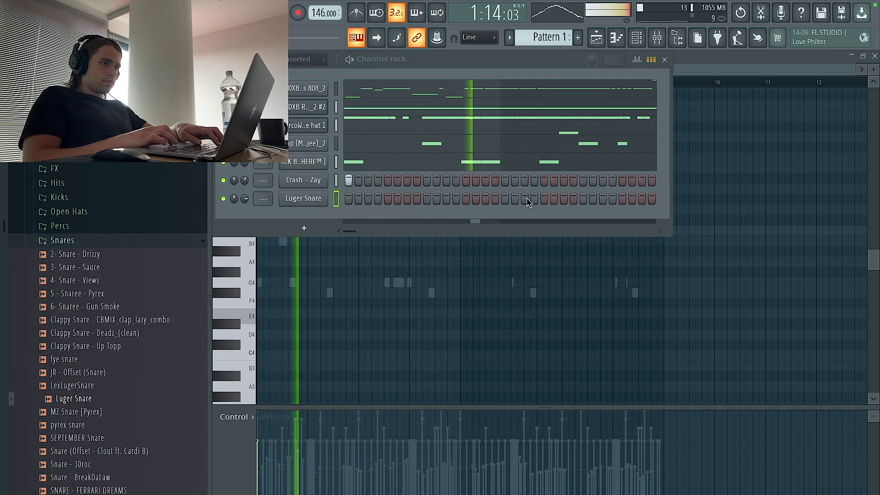
right_click(323, 202)
left_click(341, 201)
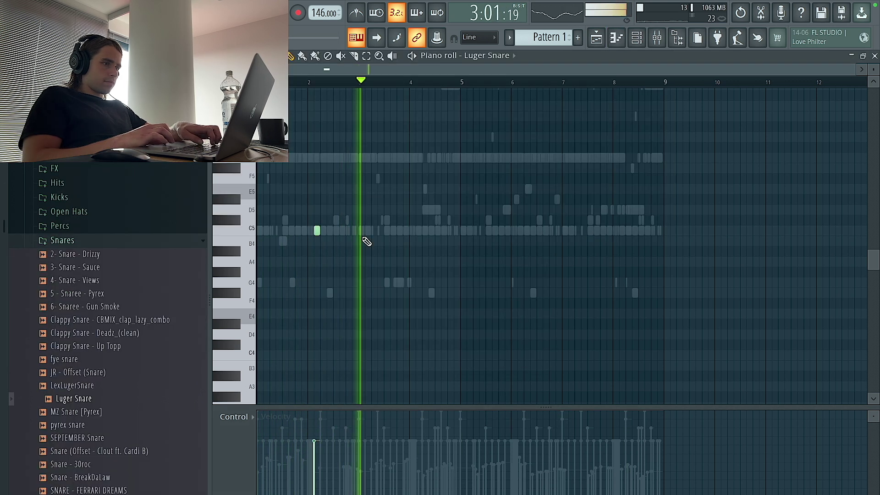
left_click(404, 232)
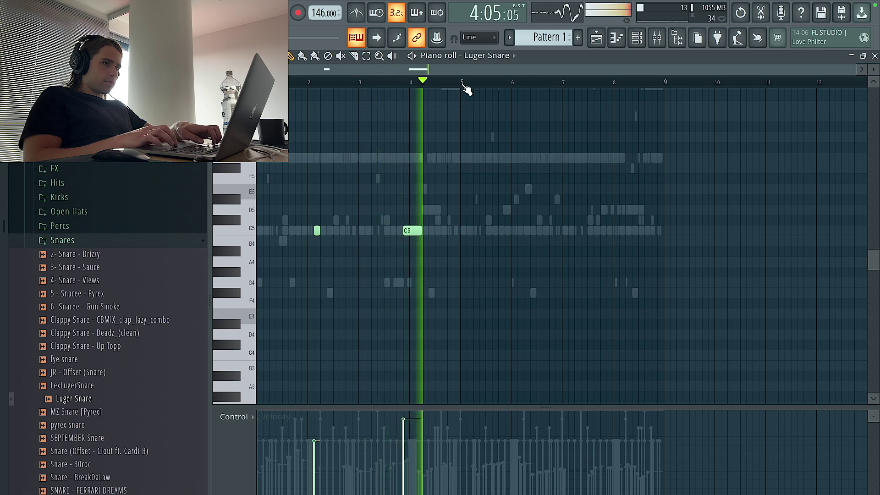
Repeat the snare hits over bars 5 to 8, raised one semitone to C#5, and try an F#4 snare hit in bar 6
key("ctrl+b")
key("ctrl+a")
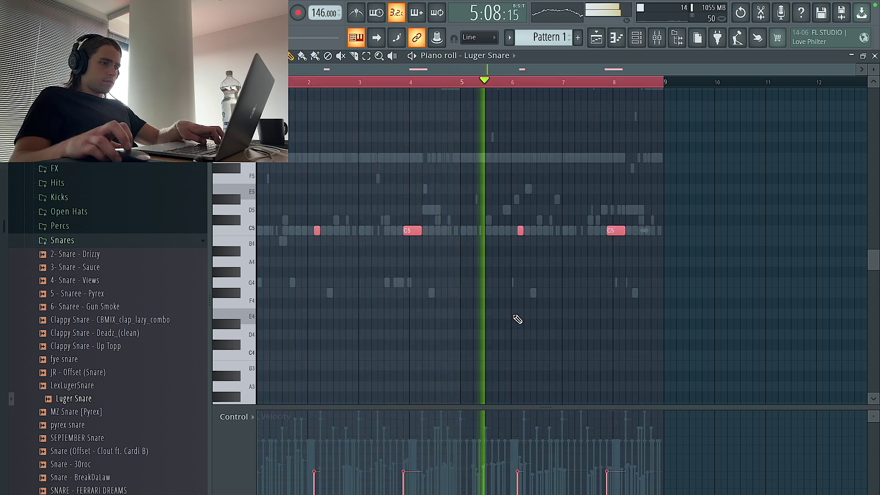
key("shift+Up")
key("shift+d")
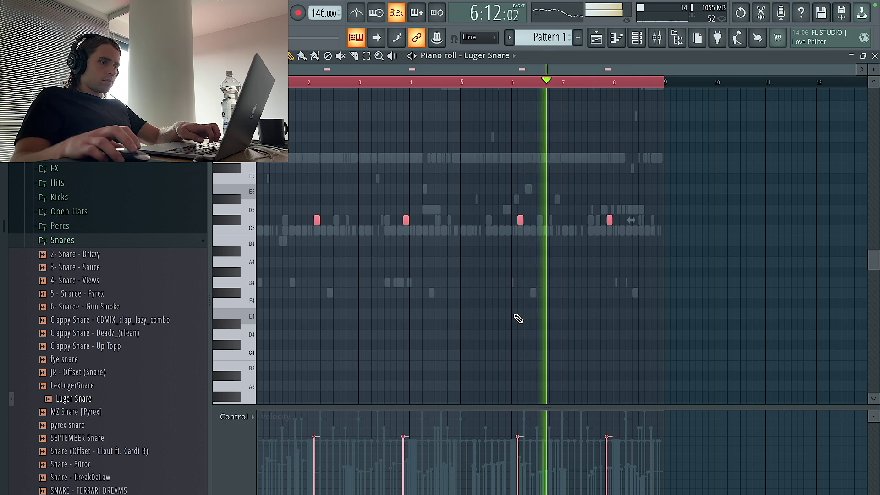
key("ctrl+d")
left_click(532, 289)
right_click(536, 292)
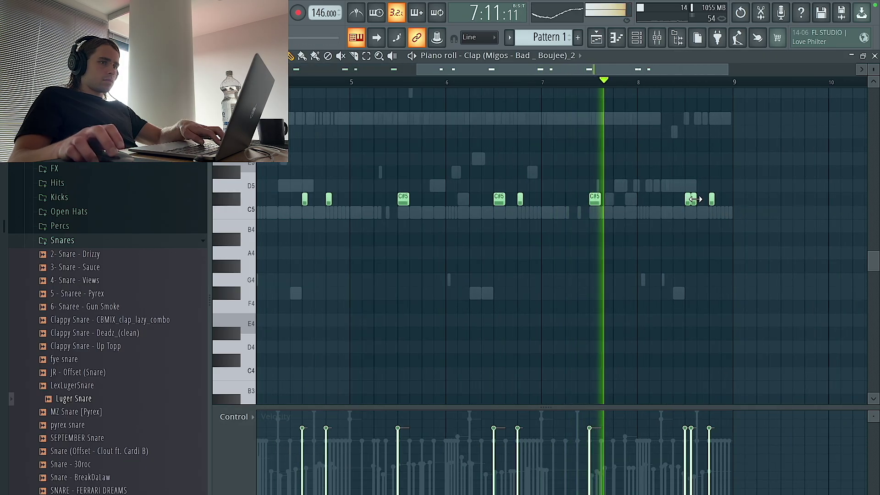
Add further Luger Snare hits, one at C#5 at the end of bar 4 and another moved down to F#4
scroll(732, 206, "down", 3, "ctrl")
scroll(360, 207, "up", 3, "ctrl")
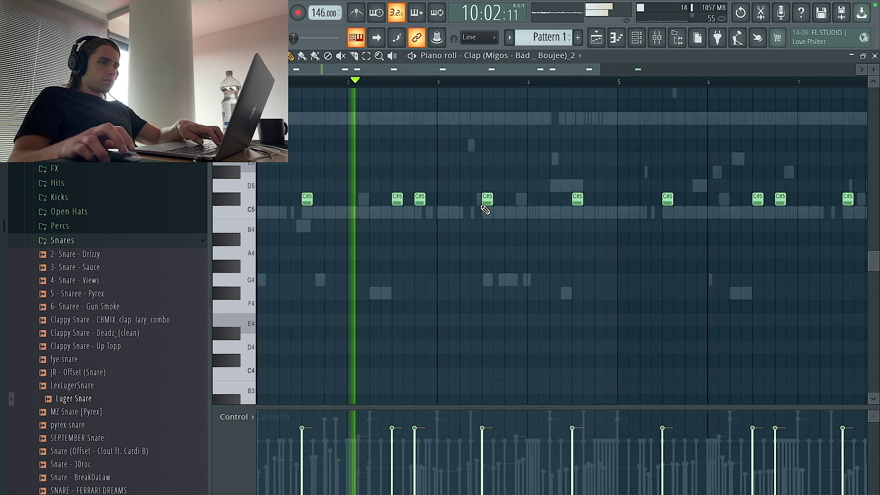
left_click(637, 37)
right_click(305, 199)
left_click(354, 197)
left_click(612, 199)
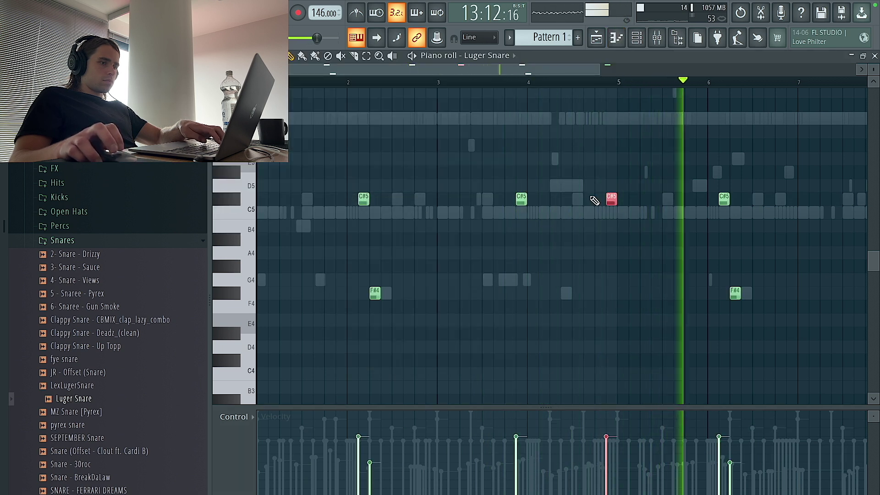
scroll(596, 199, "down", 3)
left_click(664, 199)
left_click_drag(663, 198, 663, 293)
left_click(638, 38)
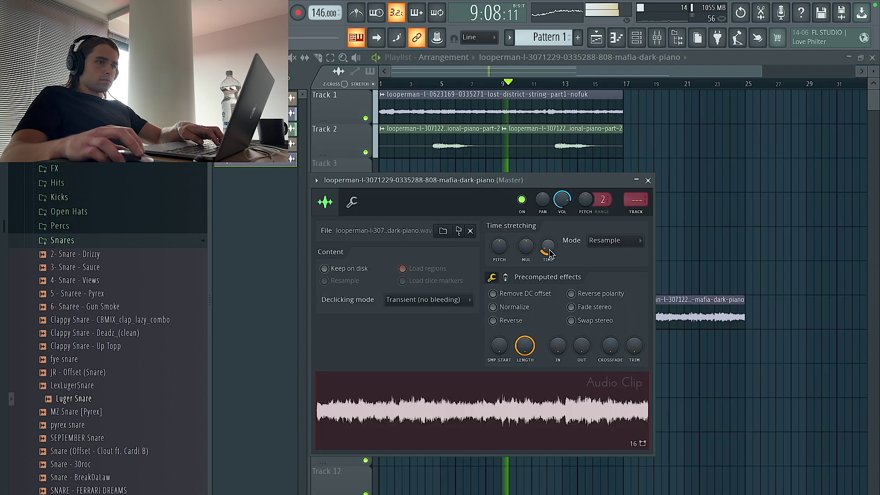
Set the 808-mafia-dark-piano loop's time stretching mode to Stretch and repeat the Track 1 string loop at bar 17
left_click(604, 243)
left_click(604, 275)
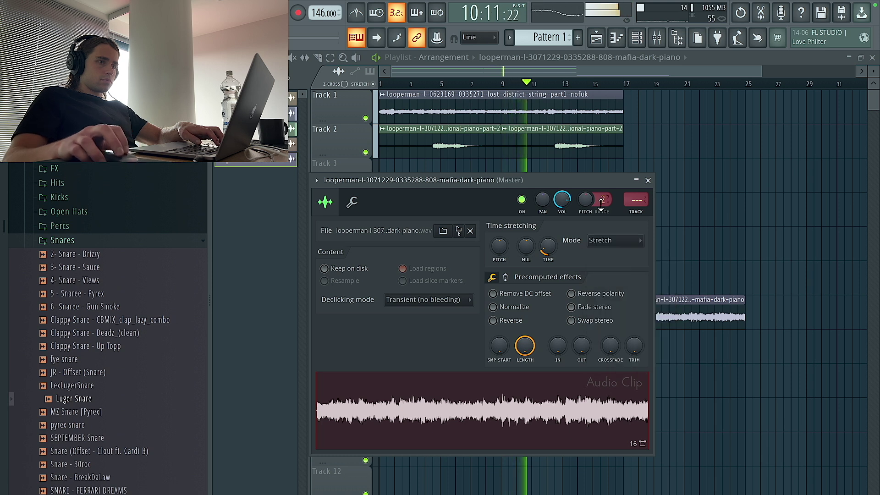
left_click(648, 180)
left_click_drag(651, 111, 427, 100)
key("super+b")
Check the key of 808 Mafia Dark Piano on Looperman and raise the dark piano loop's pitch in FL Studio
key("ctrl+Left")
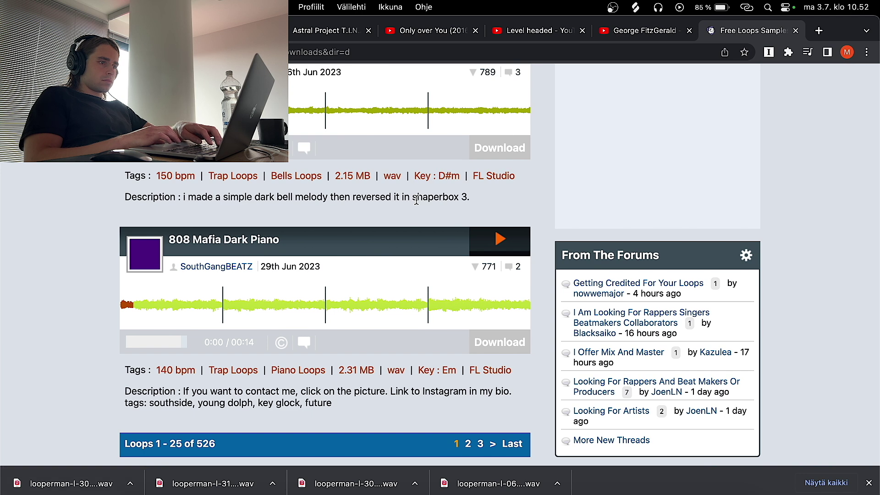
key("ctrl+Right")
double_click(654, 306)
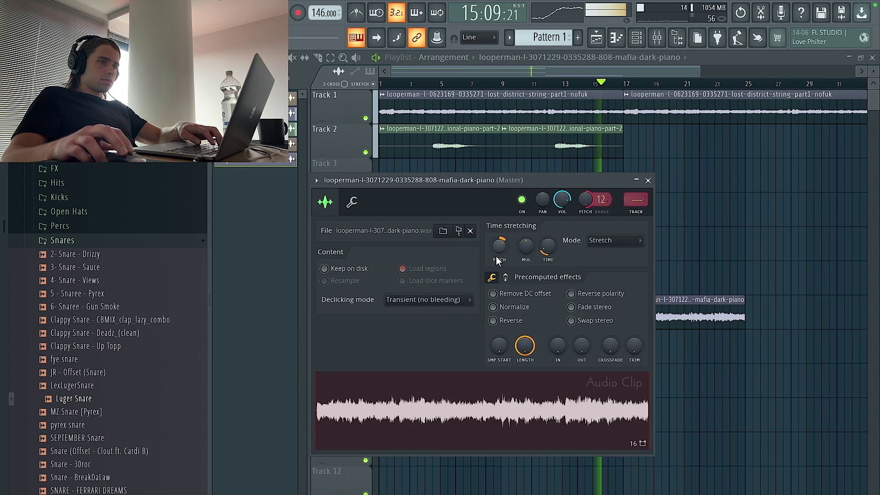
Route the dark piano loop to its own mixer track and load Little Plate and Fruity parametric EQ 2 on it
left_click(636, 212)
left_click(780, 204)
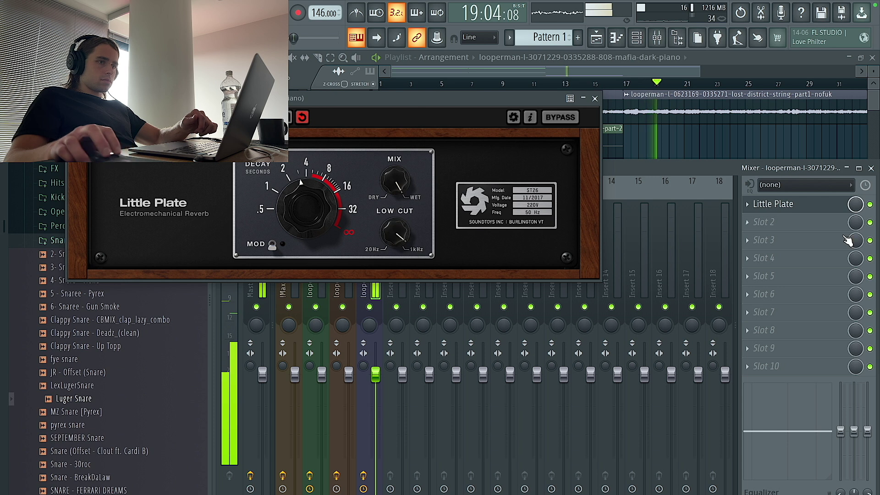
left_click(815, 220)
left_click(635, 56)
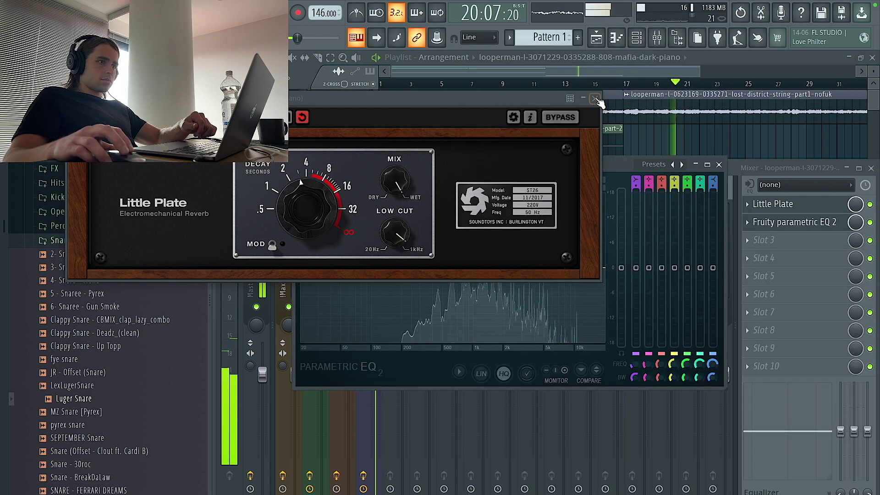
left_click(596, 99)
right_click(682, 140)
Repeat the dark piano loop at bar 25 and copy one Track 2 piano clip and one Pattern 1 clip there
left_click(738, 317, "ctrl")
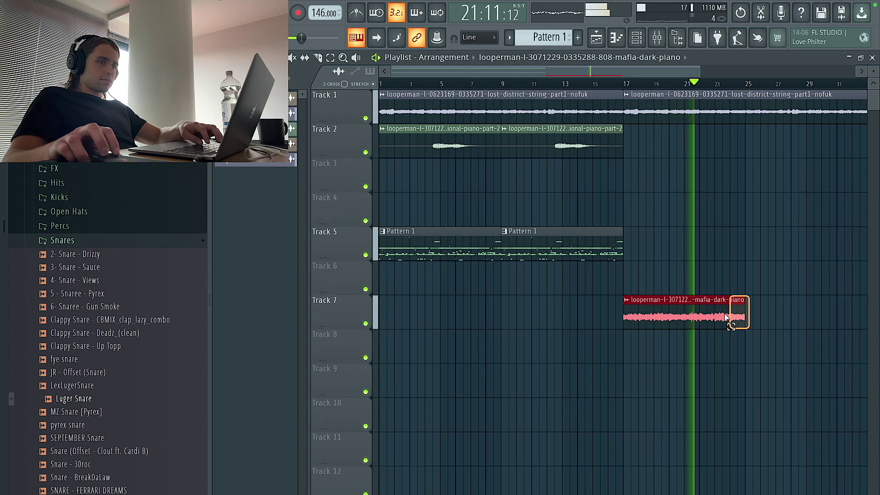
scroll(729, 284, "down", 3)
key("ctrl+b")
left_click_drag(660, 295, 659, 155)
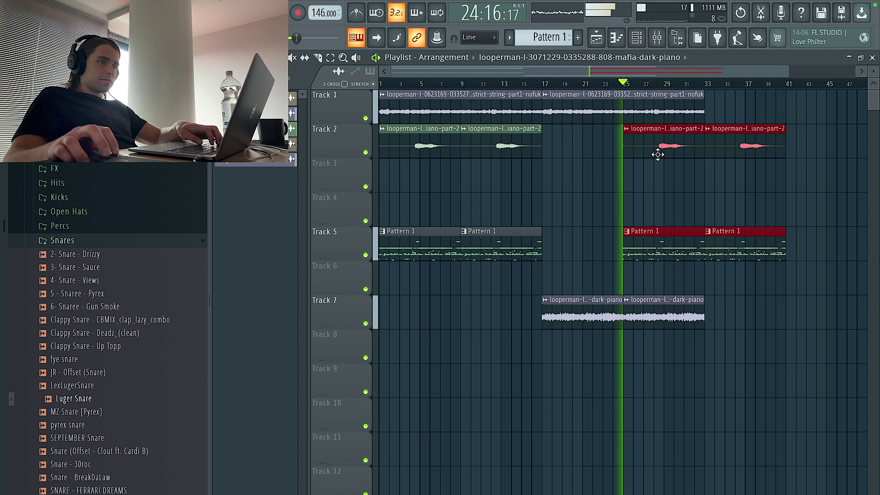
left_click(698, 172)
right_click(738, 238)
right_click(753, 145)
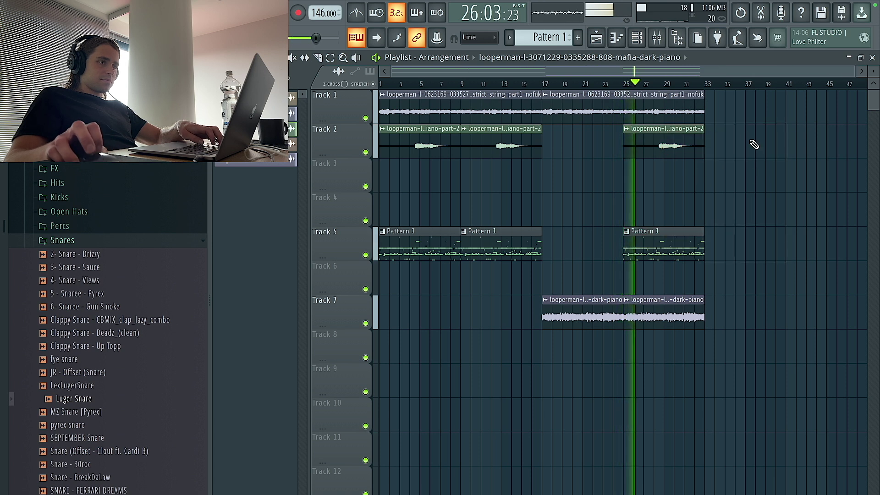
Delete the repeated dark piano clip at bar 25 on Track 7 and replay the arrangement from just before bar 17
left_click(637, 37)
left_click(293, 100)
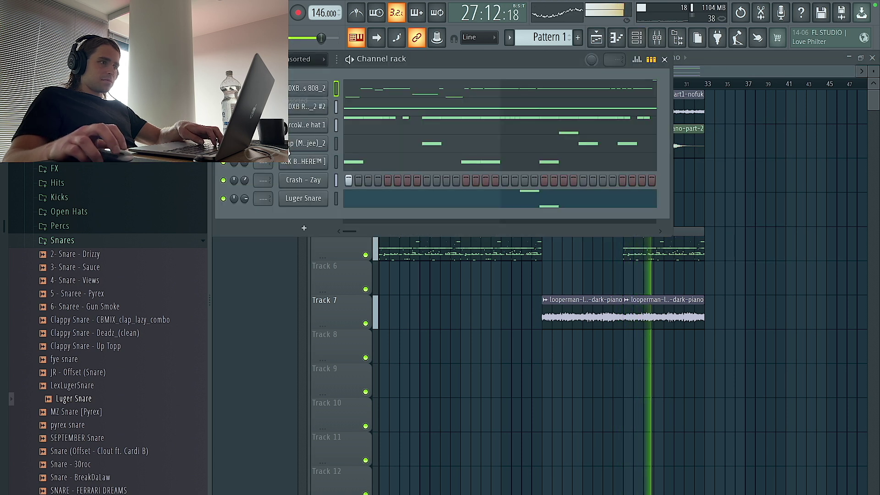
key("F6")
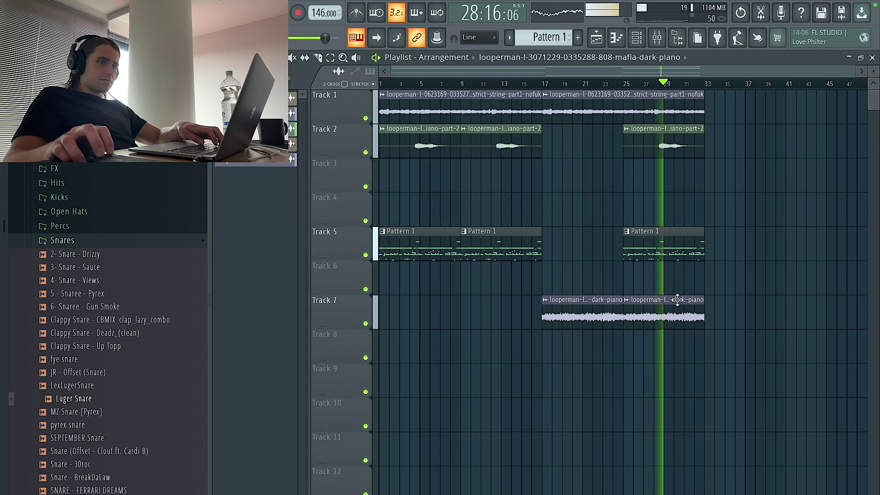
double_click(651, 305)
left_click(705, 322)
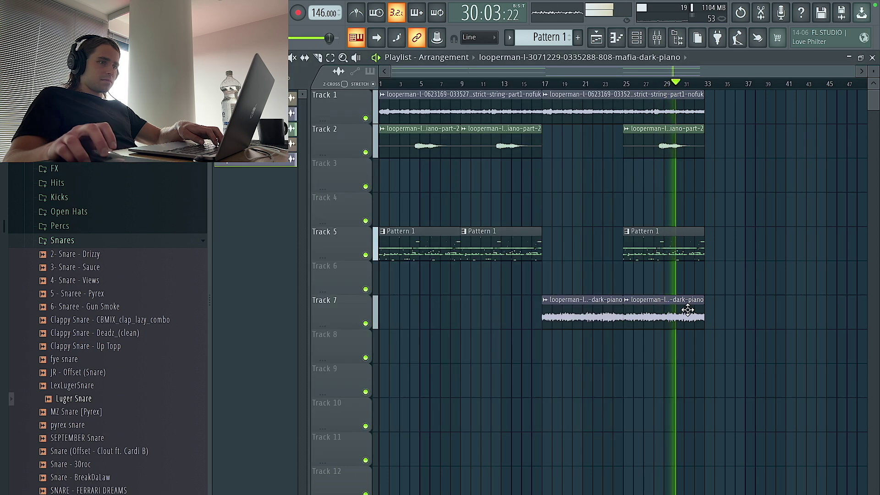
right_click(688, 308)
left_click(526, 84)
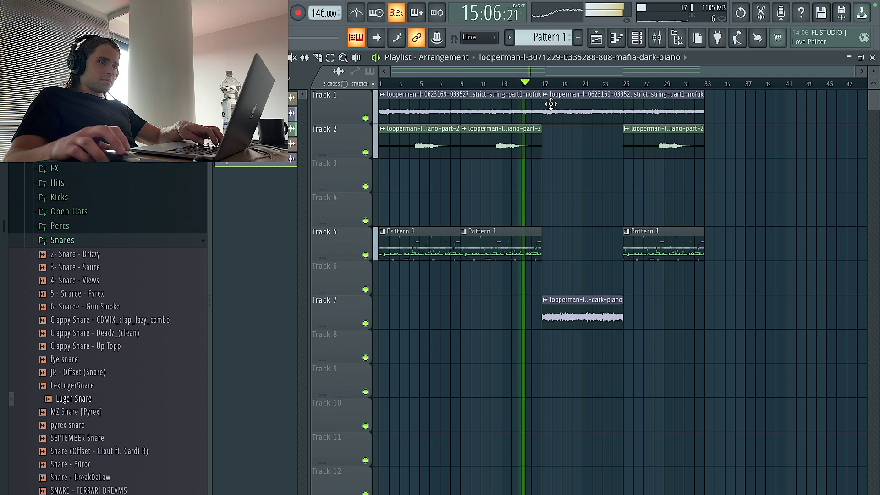
Check the sample settings of the remaining dark piano clip on Track 7 and open the mixer
double_click(583, 317)
key("Escape")
left_click(658, 37)
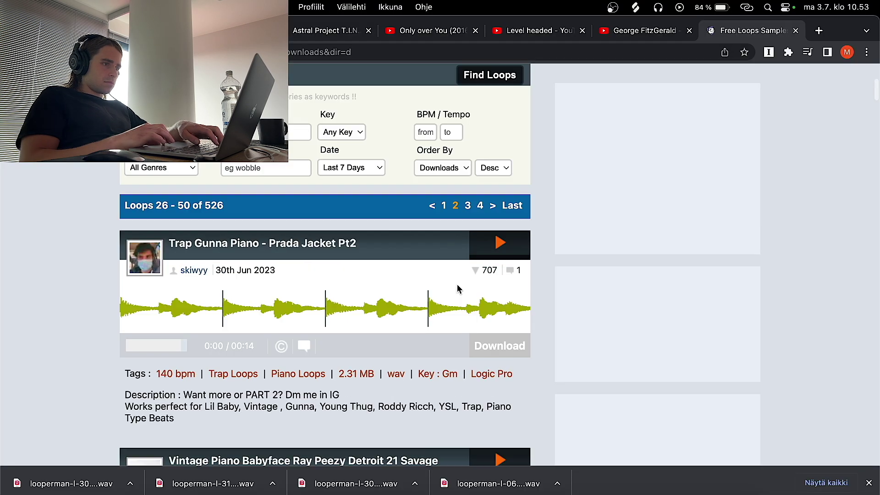
scroll(459, 288, "down", 10)
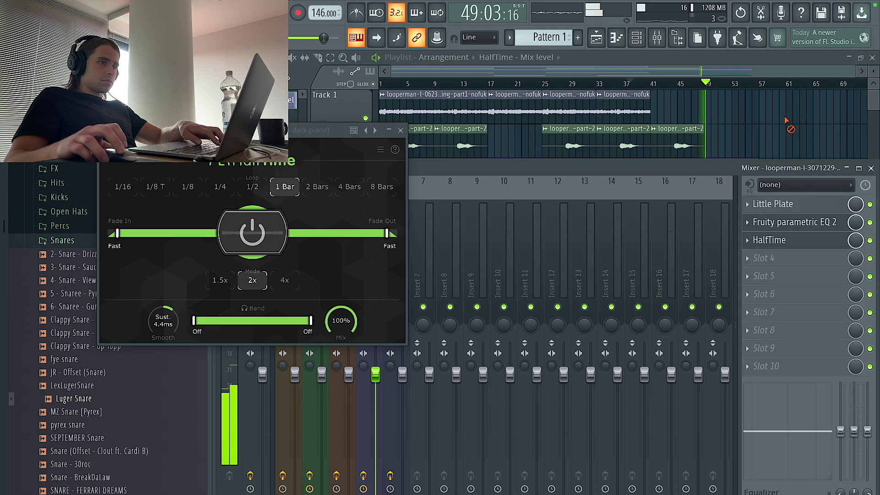
Close the HalfTime plugin window and repeat the dark piano loop at bar 49 on Track 7
left_click(729, 160)
right_click(729, 159)
left_click(399, 132)
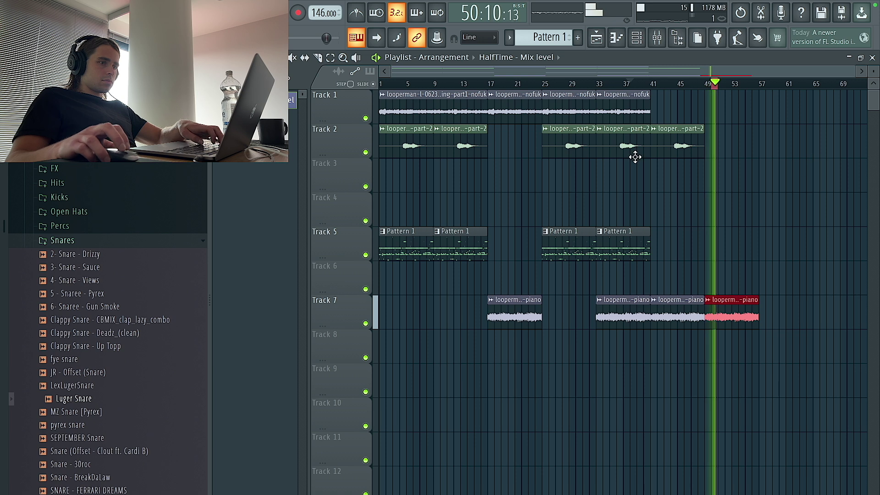
key("ctrl+d")
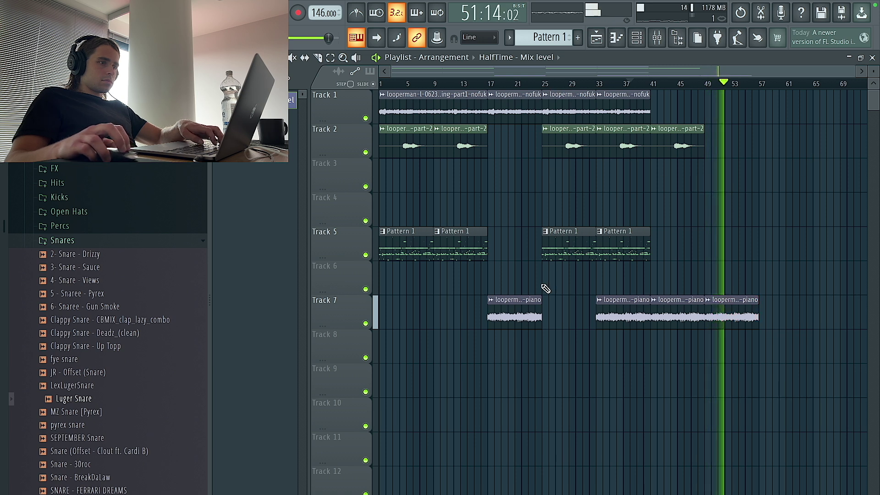
Copy one string loop clip on Track 1 to bar 49
left_click(625, 102, "ctrl")
key("ctrl+b")
key("ctrl+b")
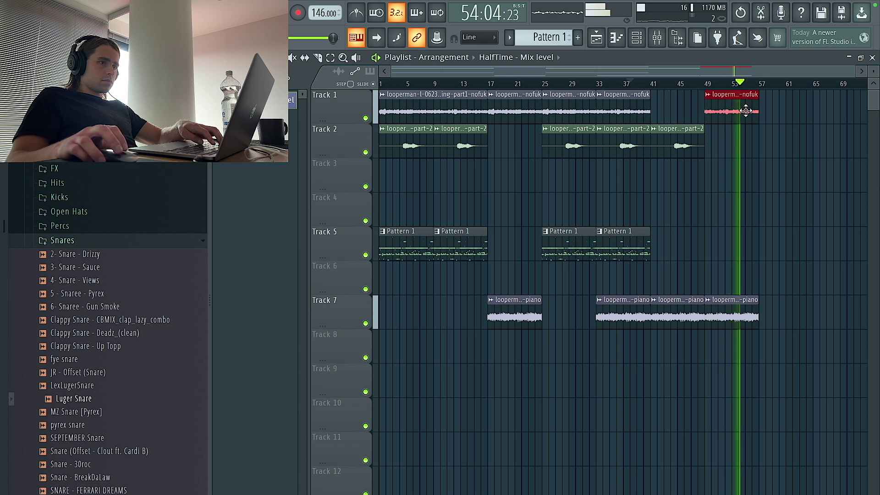
key("ctrl+d")
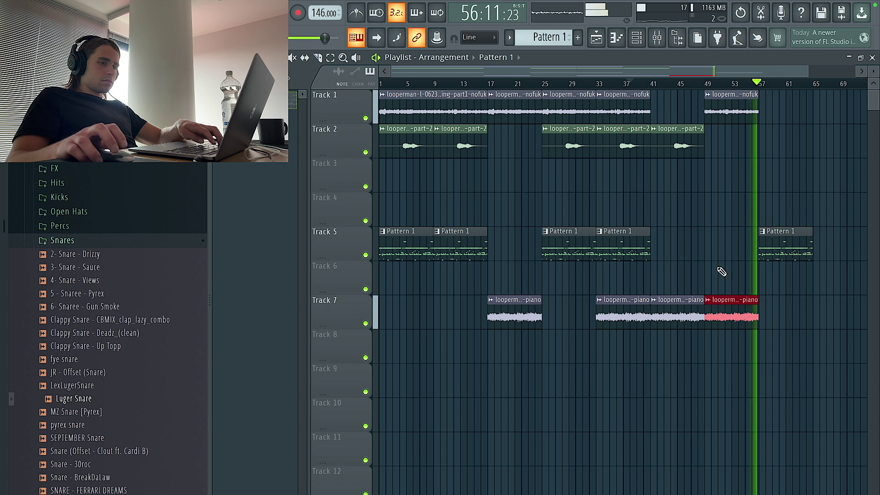
Repeat the dark piano loop, one Track 2 piano clip and one Pattern 1 clip at bar 57
key("ctrl+b")
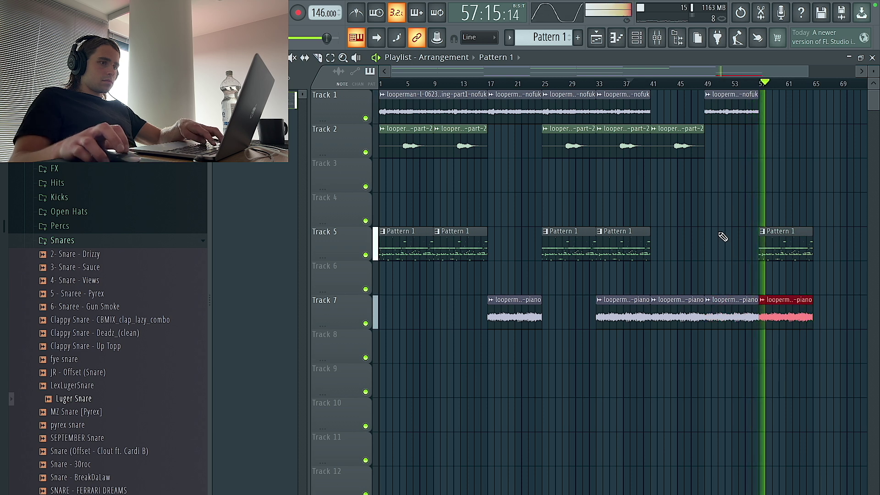
scroll(724, 234, "down", 1)
left_click(670, 139, "ctrl")
key("ctrl+b")
key("ctrl+b")
right_click(730, 143)
Select the Track 2, Track 5 and Track 7 clips at bar 57 and repeat them together at bar 65
scroll(775, 302, "down", 1)
left_click_drag(774, 334, 747, 133)
key("ctrl+b")
scroll(682, 205, "down", 1)
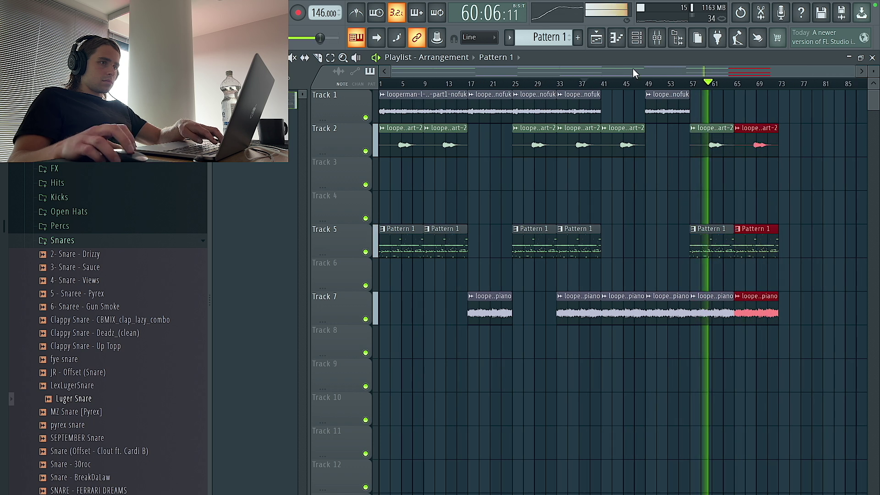
Check the second 808 channel and the hi-hat channel in the channel rack
left_click(636, 40)
left_click(304, 112)
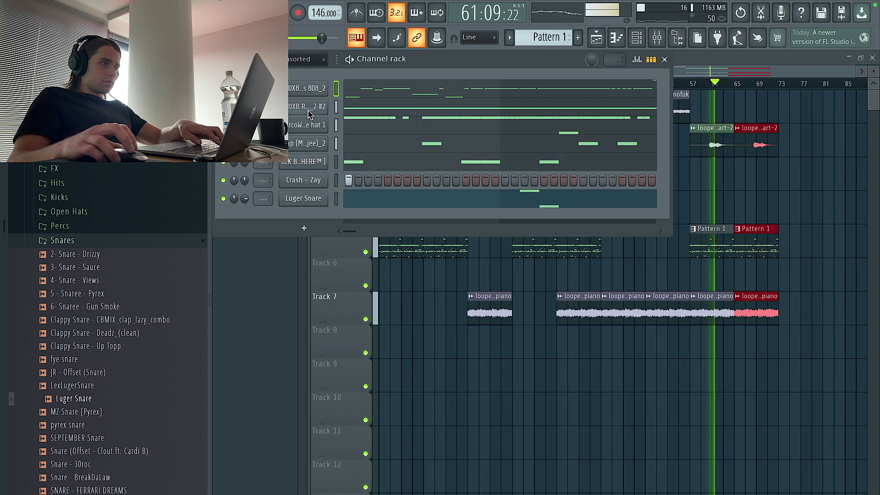
right_click(313, 110)
key("Escape")
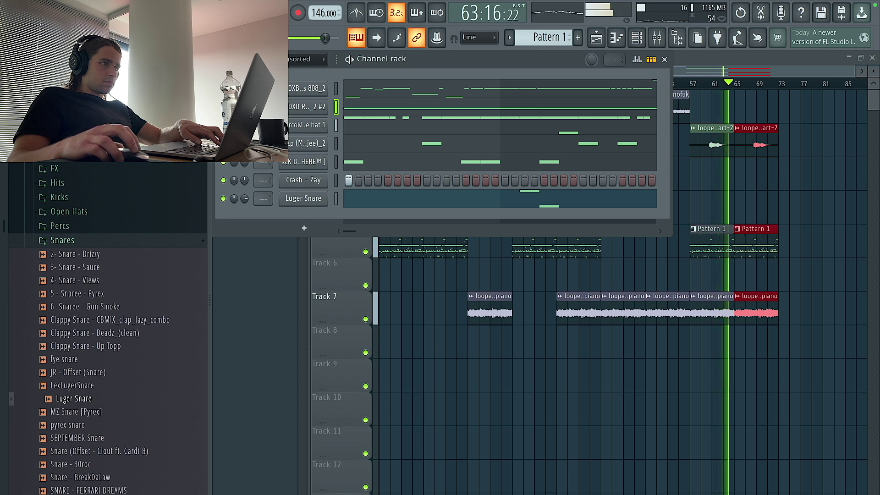
left_click(303, 125)
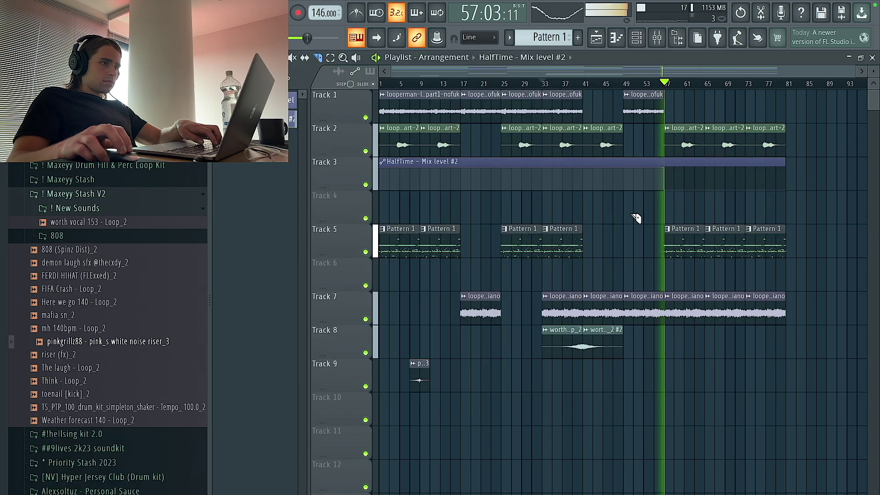
Slice the HalfTime automation on Track 3 at bar 49, delete the part before it, and repeat the slices up to bar 81
left_click(624, 186)
right_click(574, 181)
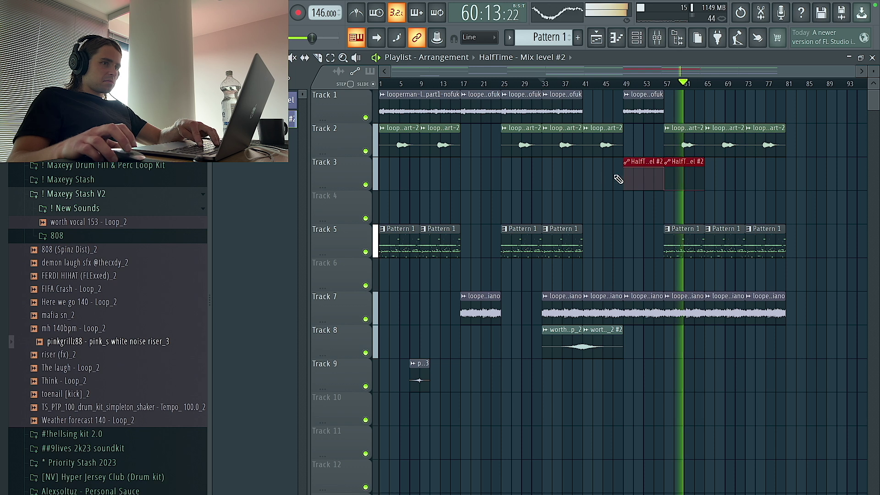
key("ctrl+b")
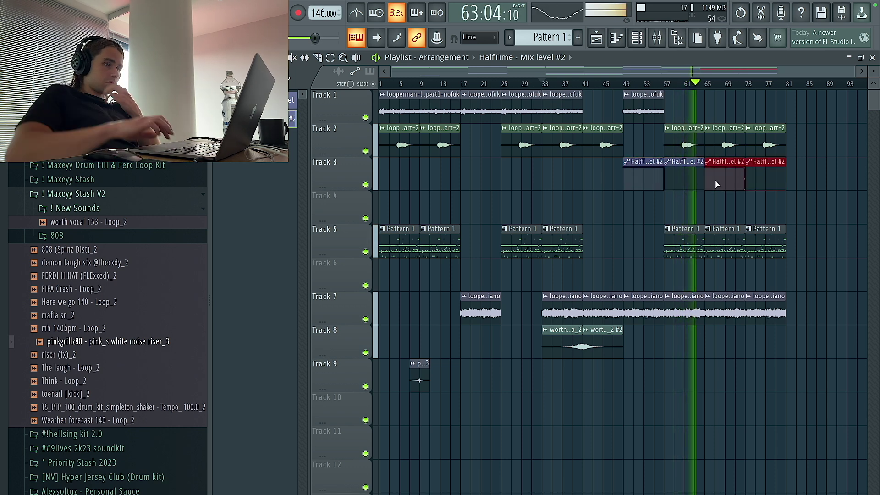
Repeat the two worth vocal clips on Track 8 at bars 49 and 65
left_click_drag(619, 370, 528, 339)
key("ctrl+b")
key("ctrl+b")
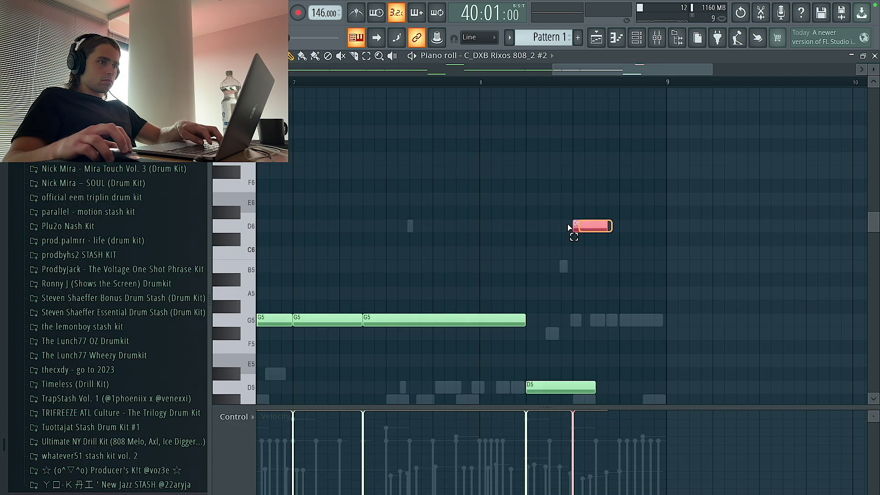
Play the arrangement and apply legato to all notes of the C_DXB Rixos 808_2 #2 channel in Pattern 1
key("space")
key("ctrl+a")
key("ctrl+l")
key("ctrl+d")
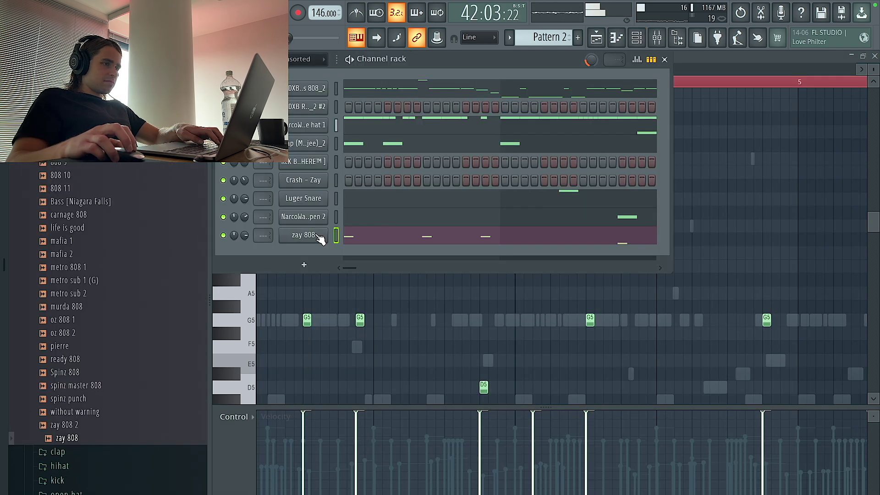
Check the zay 808 sampler settings, add a G5 note in bar 2 of its piano roll and replay the pattern
left_click(320, 239)
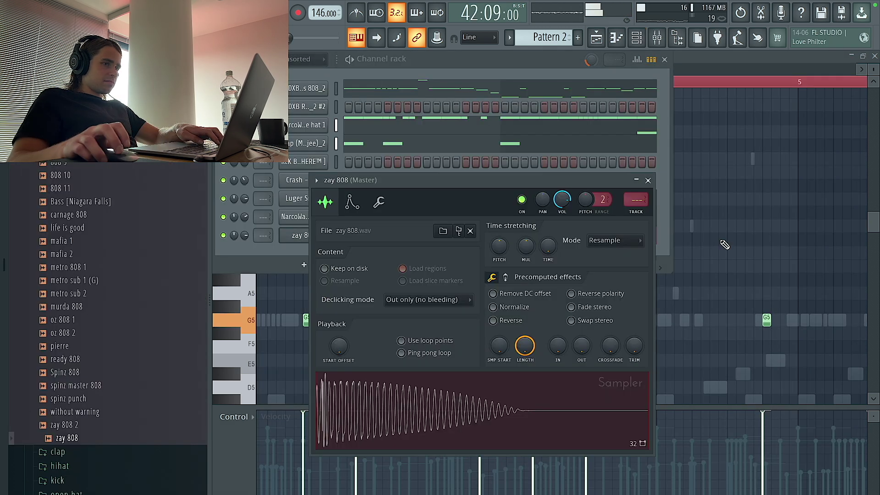
left_click(316, 327)
scroll(379, 326, "up", 3)
left_click(489, 321)
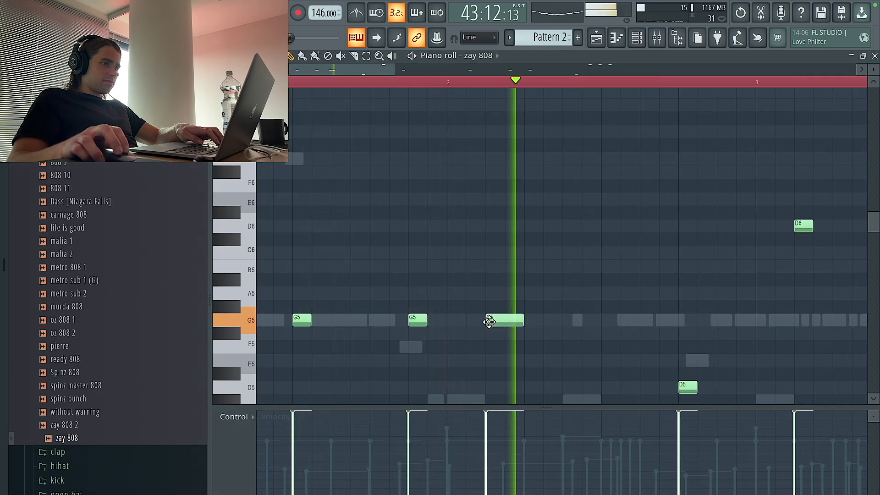
scroll(493, 323, "down", 3)
scroll(422, 257, "down", 2)
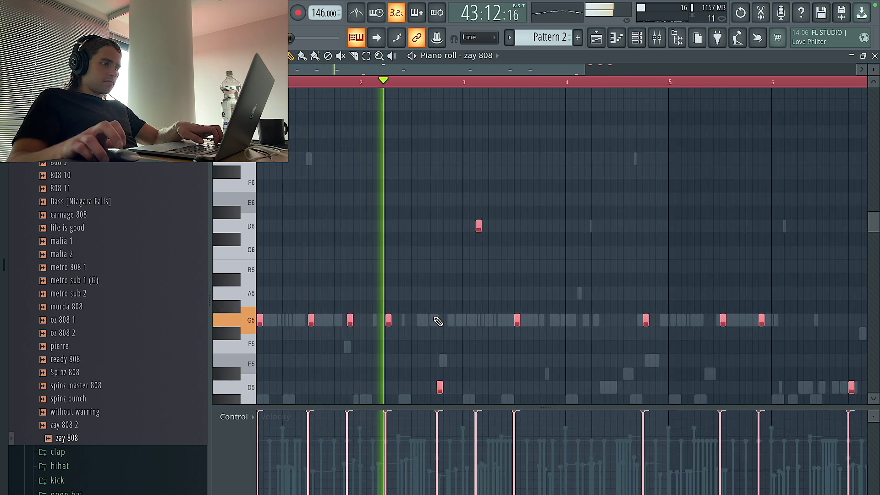
key("space")
key("space")
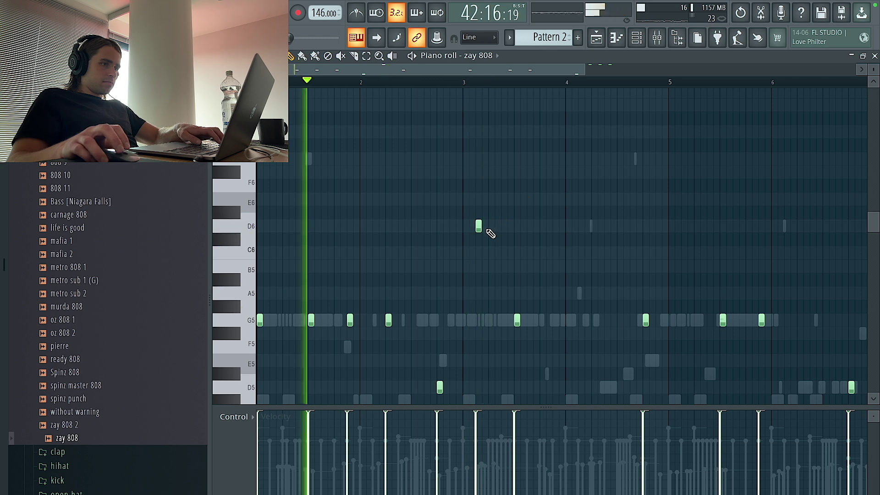
Lower the zay 808's D6 note in bar 3 by one octave to D5 and listen to the result
left_click_drag(487, 233, 459, 212)
key("ctrl+Down")
key("ctrl+a")
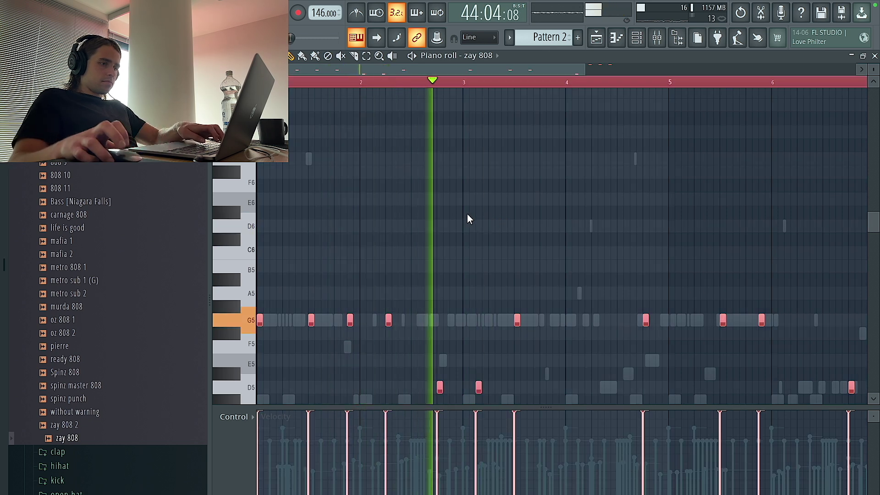
key("ctrl+d")
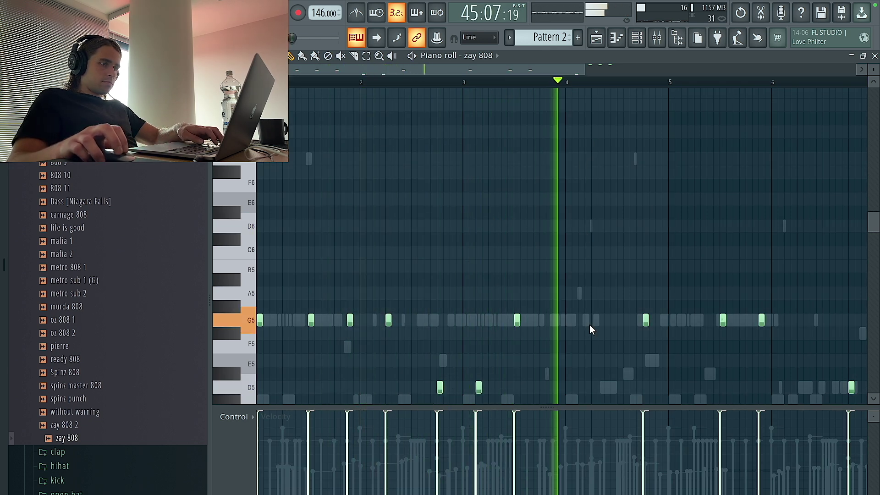
key("space")
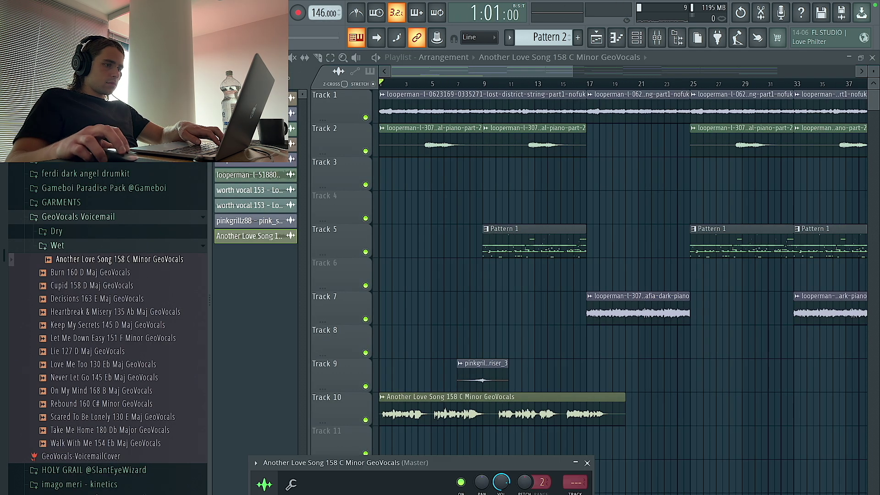
Open the settings of the Another Love Song vocal on Track 10, set its pitch range to 12 and change its pitch
double_click(445, 110)
key("Escape")
double_click(432, 416)
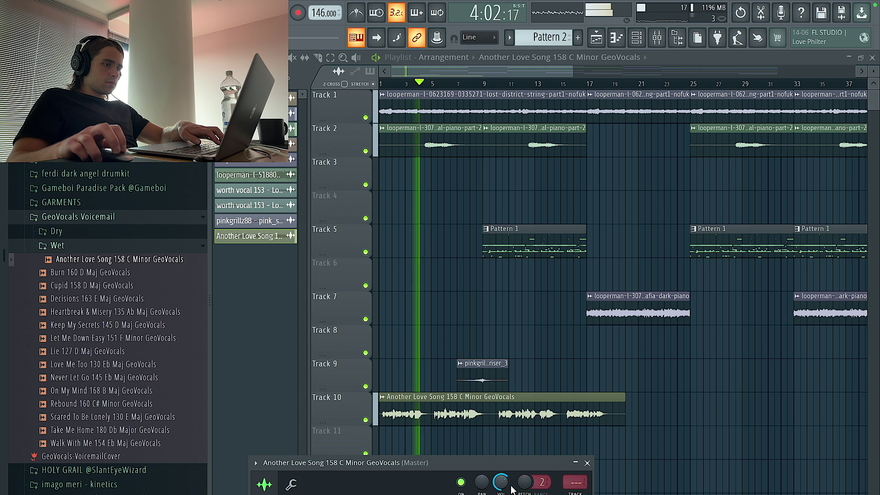
left_click_drag(546, 487, 545, 477)
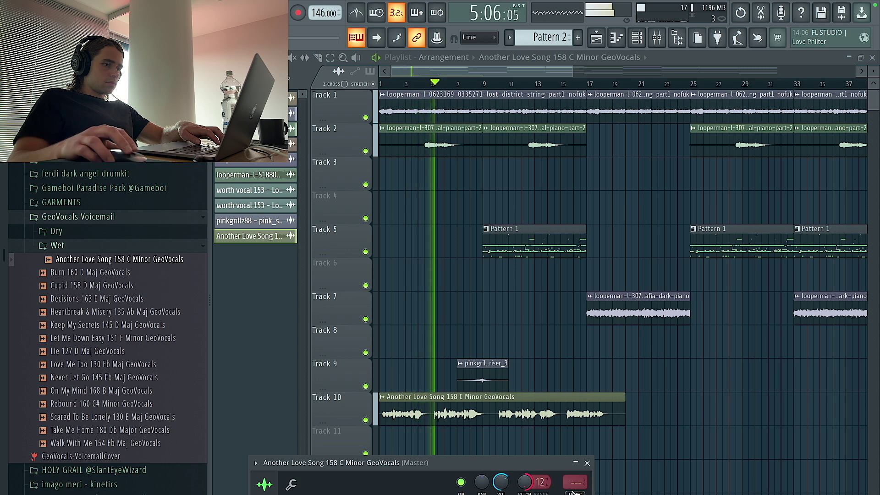
Route the Another Love Song vocal to mixer track 7 and load Little Plate on it
key("F9")
left_click(764, 206)
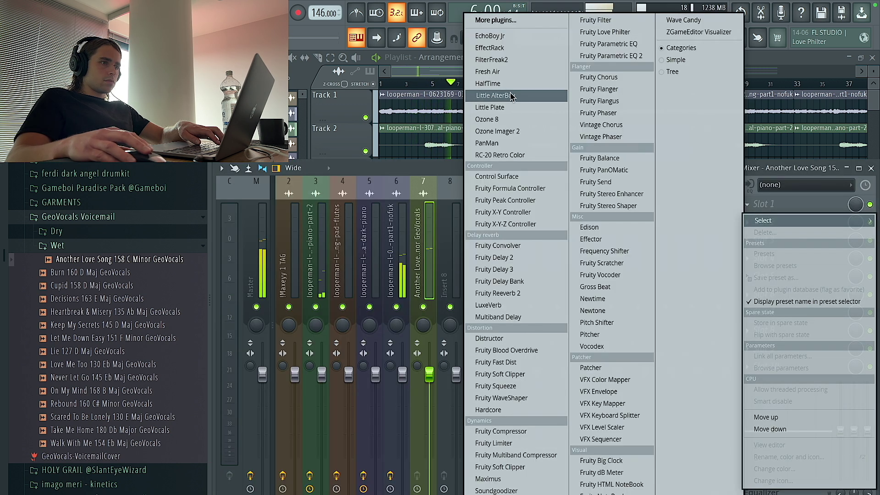
left_click(509, 107)
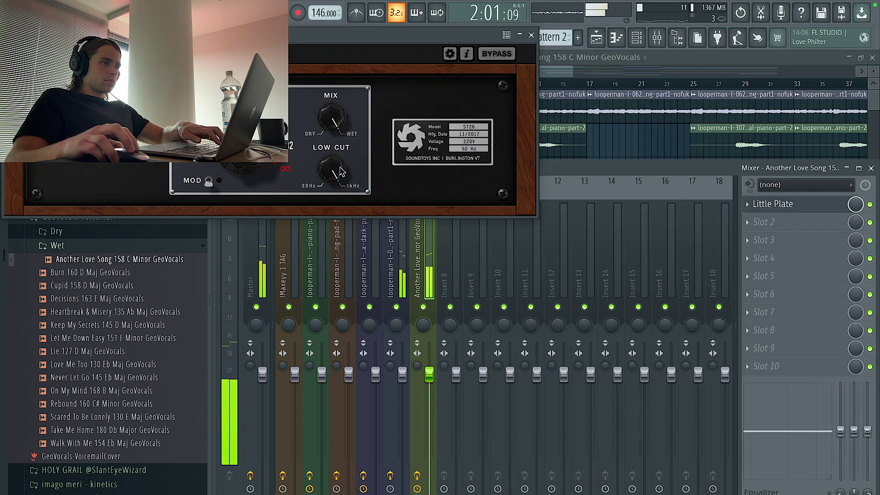
Load Fruity parametric EQ 2 in slot 3 of the vocal's mixer track with the 20Hz + 18kHz cut preset
left_click(763, 240)
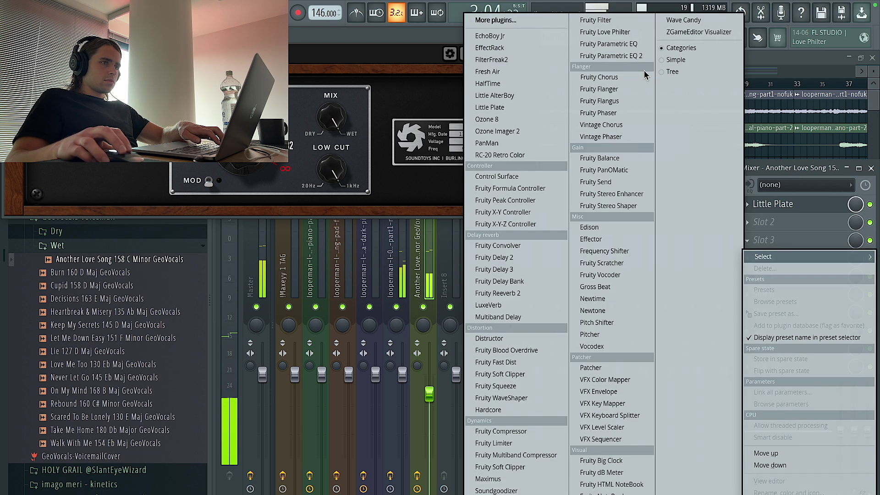
left_click(610, 56)
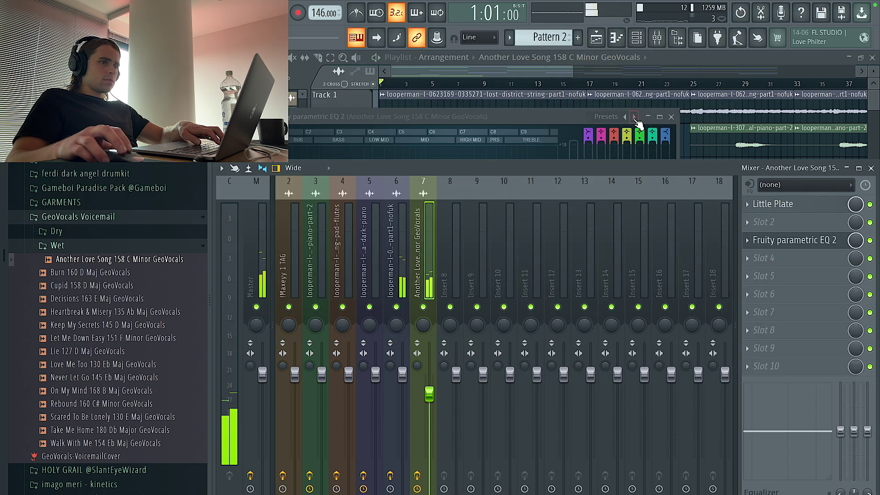
left_click(634, 118)
key("space")
Lower the high cut and raise the low cut to about 500 Hz in the vocal's EQ, then close it
left_click_drag(553, 220, 477, 220)
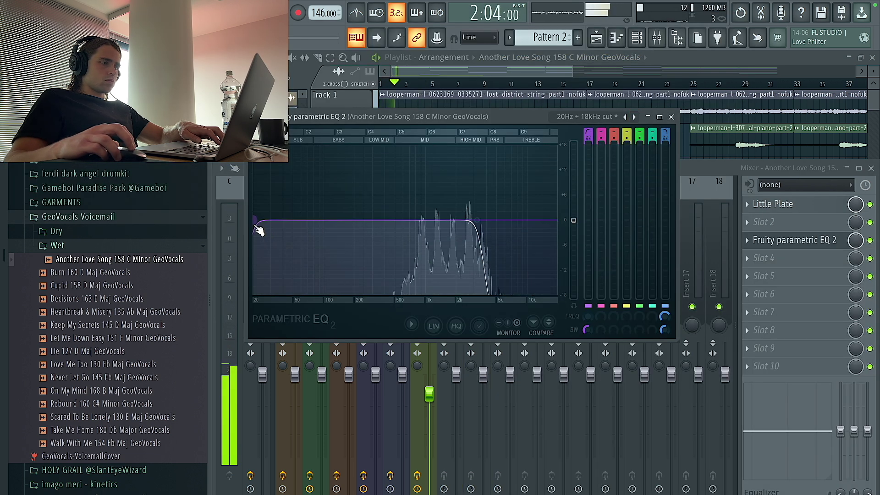
left_click_drag(272, 232, 392, 221)
scroll(486, 231, "down", 3)
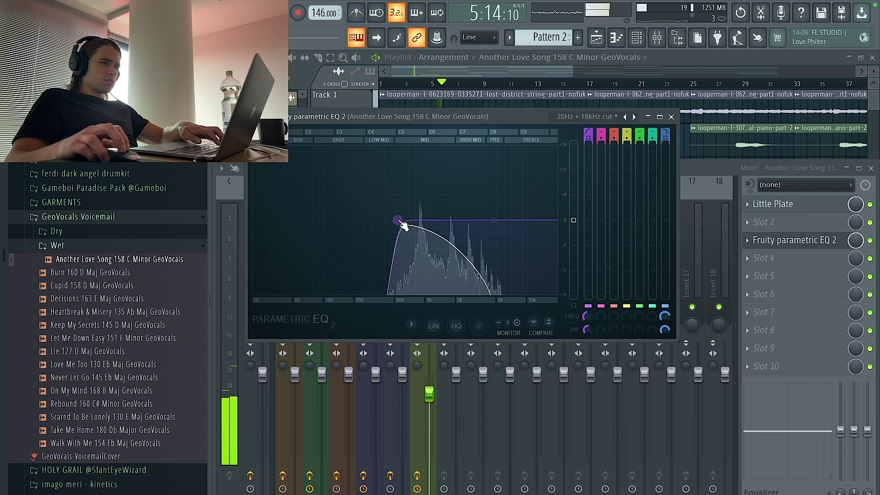
left_click(671, 117)
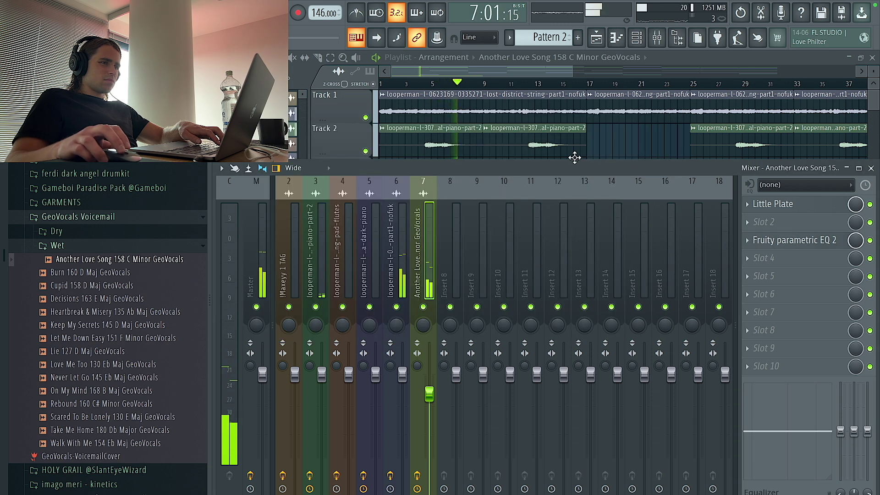
Close the mixer and reset the pitch of the Another Love Song vocal
key("F9")
left_click(502, 397)
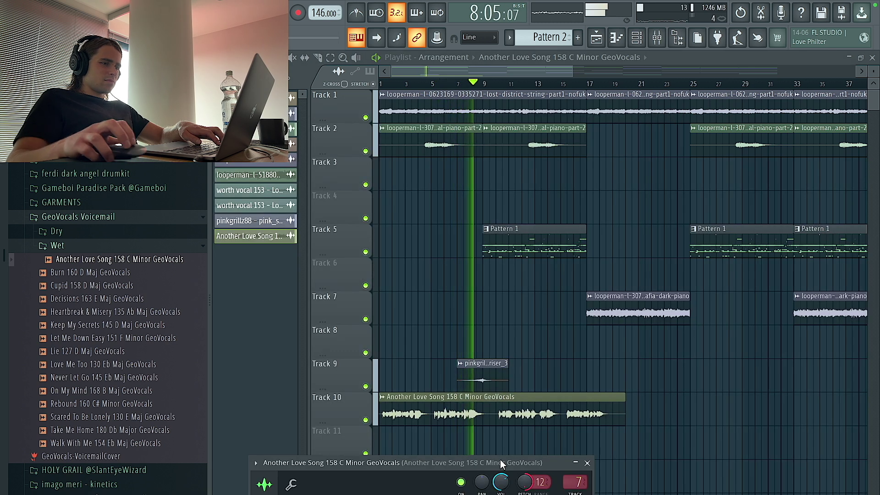
right_click(524, 483)
left_click(551, 348)
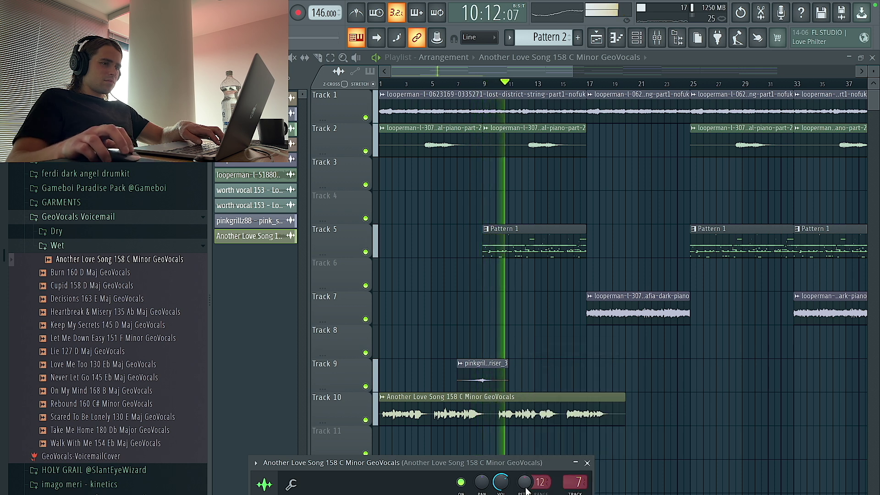
Reposition the Another Love Song vocal clip along Track 10
left_click(529, 375)
right_click(529, 376)
left_click_drag(430, 415, 540, 407)
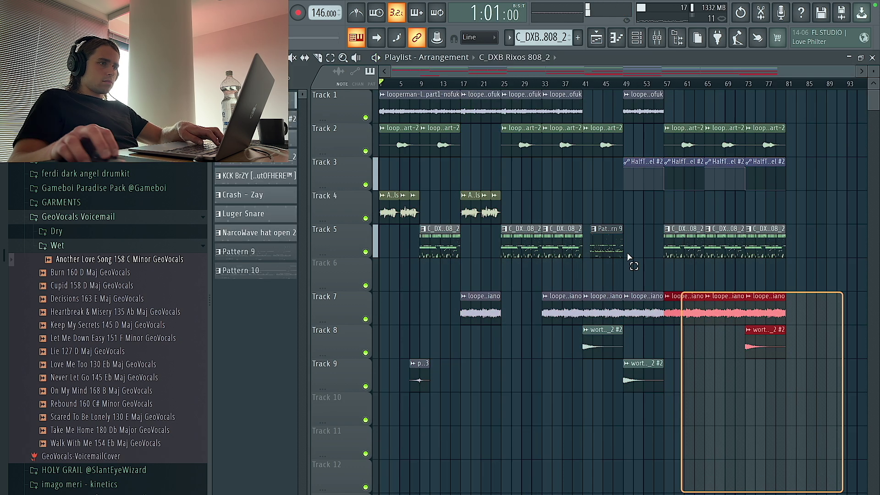
Fill the Track 2 gap at bar 25 with a piano loop clip and repeat a string loop clip on Track 1
left_click(481, 145)
left_click(521, 145)
scroll(426, 183, "up", 4)
left_click(426, 179)
right_click(427, 179)
scroll(426, 183, "down", 4)
left_click(440, 110, "ctrl")
key("ctrl+b")
scroll(554, 229, "up", 3)
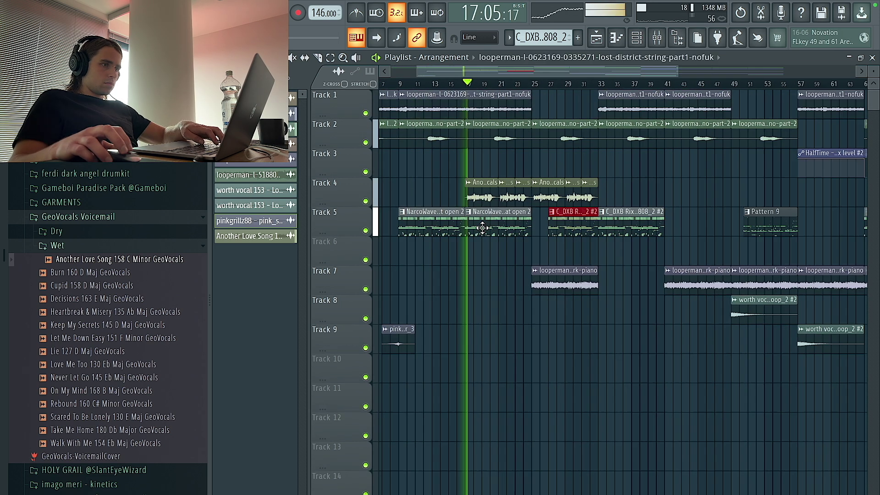
Mute the vocals on Track 4 and add a worth vocal 153 - Loop_2 #2 clip at bar 25 on Track 8
scroll(555, 229, "down", 4)
left_click(366, 201)
left_click(423, 285)
left_click(381, 284)
left_click(381, 312)
right_click(398, 284)
left_click(509, 314)
right_click(535, 226)
scroll(540, 226, "up", 3)
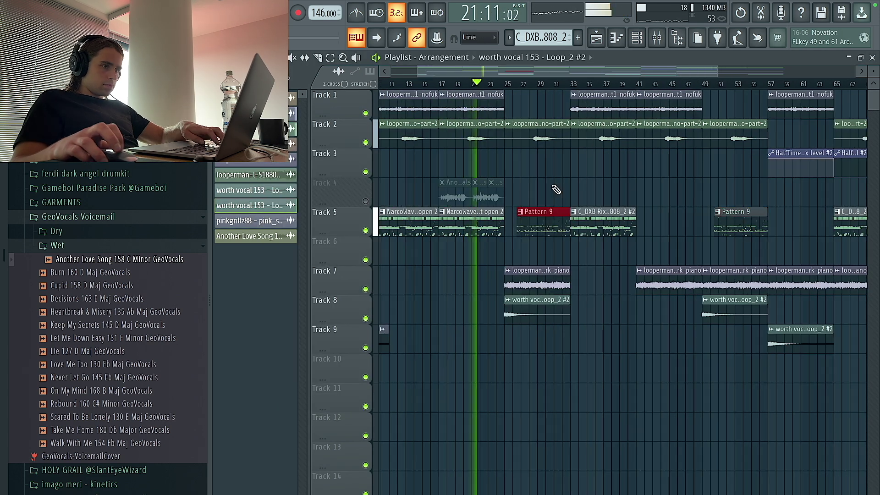
Delete the dark piano loop clip at bar 25 on Track 7 and place string loop #2 clips across bars 25 to 41 on Track 1
scroll(527, 256, "up", 3)
right_click(653, 167)
scroll(542, 284, "down", 4)
right_click(542, 284)
right_click(542, 167)
left_click(516, 94)
left_click(543, 188)
scroll(590, 104, "down", 3)
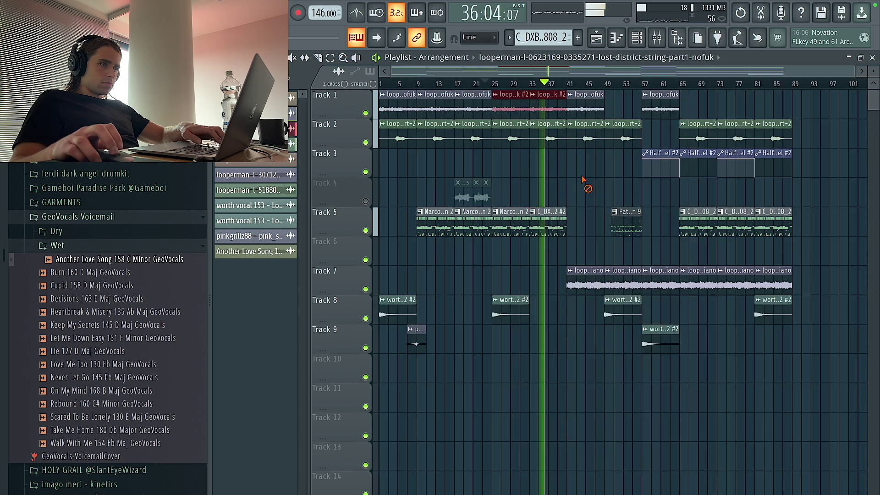
Delete the string clip at bar 41 on Track 1 and clear the unwanted clips from bar 57 onward
right_click(590, 103)
right_click(661, 167)
left_click(585, 284)
left_click(568, 314)
right_click(660, 341)
left_click_drag(804, 367, 644, 99)
key("Delete")
Rebuild the section from bar 41 with dark piano loops, a worth vocal and a riser, adding string loop #3 clips from bar 49
left_click(608, 285)
left_click(608, 106)
left_click(597, 343)
double_click(585, 271)
left_click(660, 105)
double_click(623, 94)
left_click(586, 138)
Find FERDI FX (tonka) in the ferdi dark angel drumkit's FX folder and place it on Track 10 at bars 49 and 53
scroll(607, 147, "up", 3)
left_click(85, 173)
left_click(55, 216)
left_click(99, 245)
left_click_drag(78, 467, 614, 367)
scroll(572, 96, "up", 3)
scroll(596, 321, "down", 3)
left_click(618, 371)
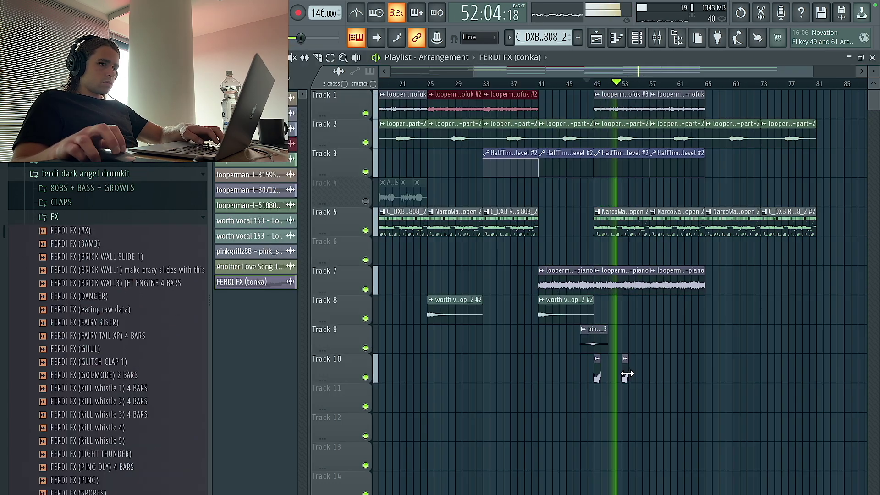
Filter string loop #3 on mixer track 9 with Fruity parametric EQ 2, cutting its low and high frequencies
double_click(634, 95)
key("F9")
key("F9")
key("ctrl+z")
double_click(643, 95)
left_click(790, 204)
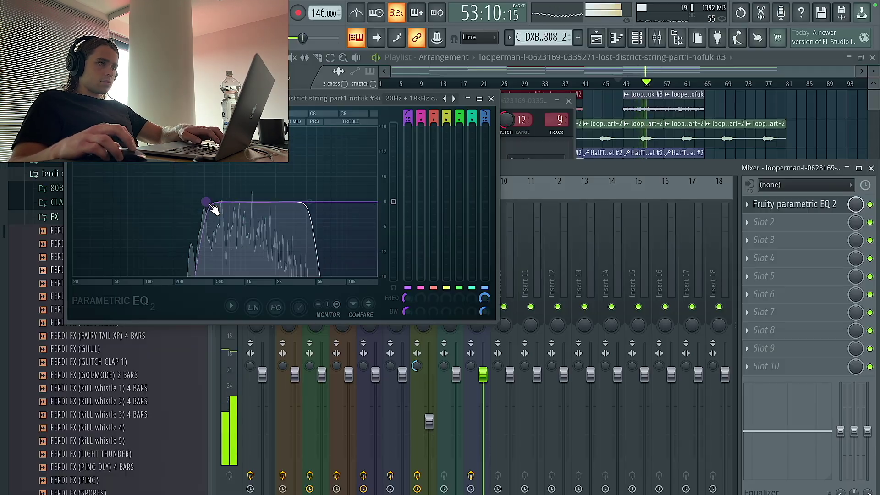
key("F9")
Extend Track 1 with string loop #2 from bar 65 to 81, and unmute Track 4 with vocal copies at bars 33 and 73
left_click(633, 104)
left_click(724, 106)
scroll(706, 220, "up", 4)
left_click_drag(648, 231, 691, 231)
scroll(692, 231, "down", 4)
left_click(365, 196)
left_click_drag(465, 180, 751, 179)
Clear the combined drum pattern clips from Track 5 and move the worth vocal and riser clips to Tracks 14 and 15
left_click(735, 84)
left_click_drag(584, 98, 786, 339)
key("ctrl+b")
scroll(672, 197, "right", 3)
key("Delete")
scroll(672, 197, "down", 3)
left_click_drag(477, 292, 477, 462)
Move the piano loops to Track 5 and lay the separate 808 and drum patterns across Tracks 6 to 12 from bar 9 to 41
left_click(435, 217)
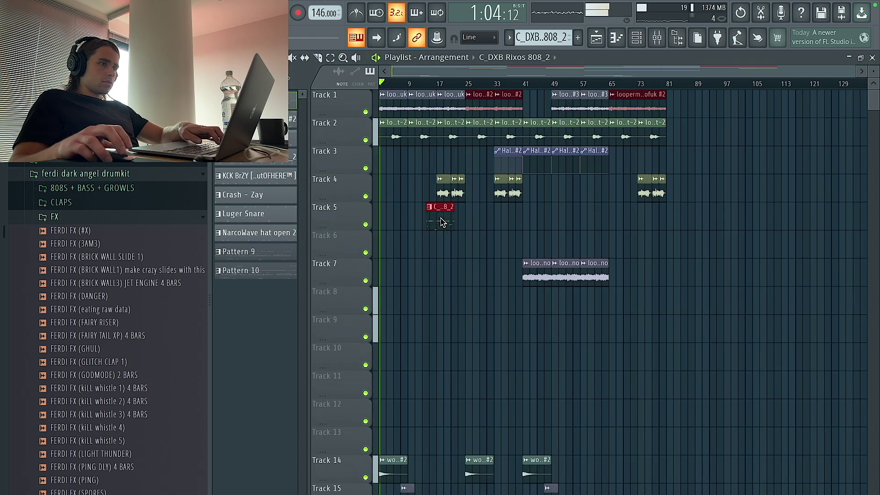
scroll(587, 274, "up", 2)
left_click_drag(589, 271, 589, 211)
key("ctrl+b")
key("ctrl+b")
key("ctrl+b")
key("ctrl+b")
key("Delete")
key("F9")
key("F9")
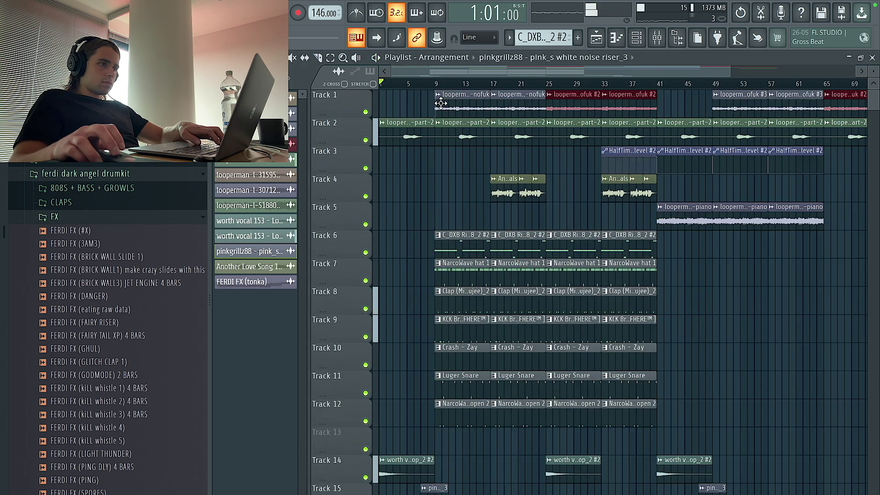
Shift the arrangement's clips from bar 9 onward eight bars later
scroll(479, 110, "down", 2)
left_click_drag(464, 97, 825, 486)
left_click_drag(481, 123, 522, 123)
Add a Crash - Zay clip at bar 9, remove the kick and Luger Snare clips at bar 17, and move the riser to bar 15
left_click_drag(417, 231, 461, 425)
key("ctrl+b")
right_click(436, 376)
left_click_drag(419, 488, 460, 489)
right_click(436, 235)
right_click(482, 319)
right_click(482, 376)
scroll(548, 274, "up", 3)
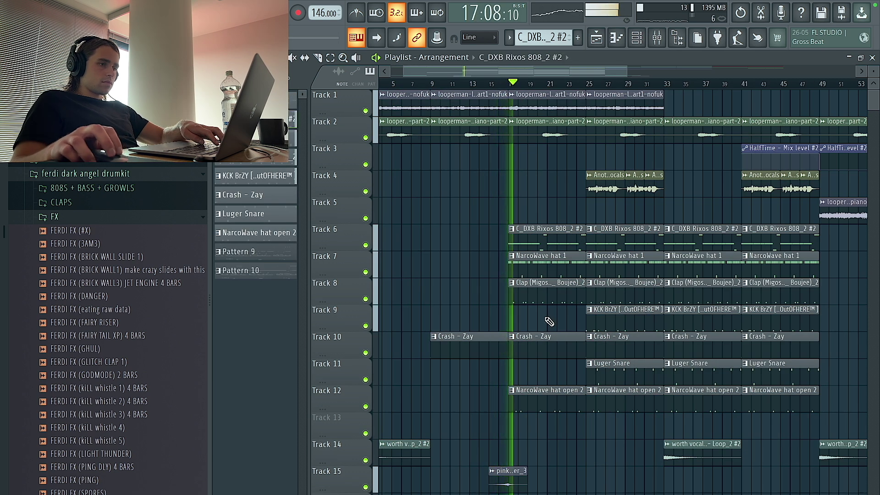
Fill Track 1 with the original string loop from bar 33 to bar 49
scroll(548, 276, "down", 3)
scroll(526, 183, "down", 1)
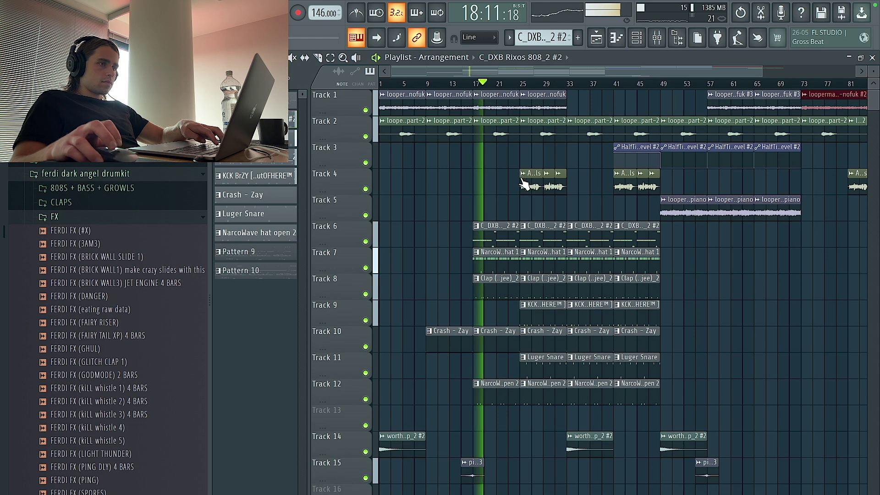
scroll(546, 103, "up", 3)
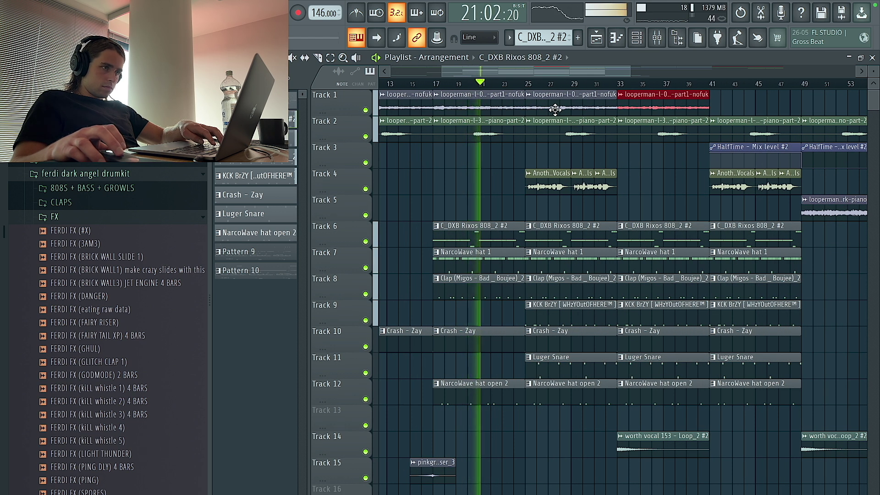
left_click(672, 104)
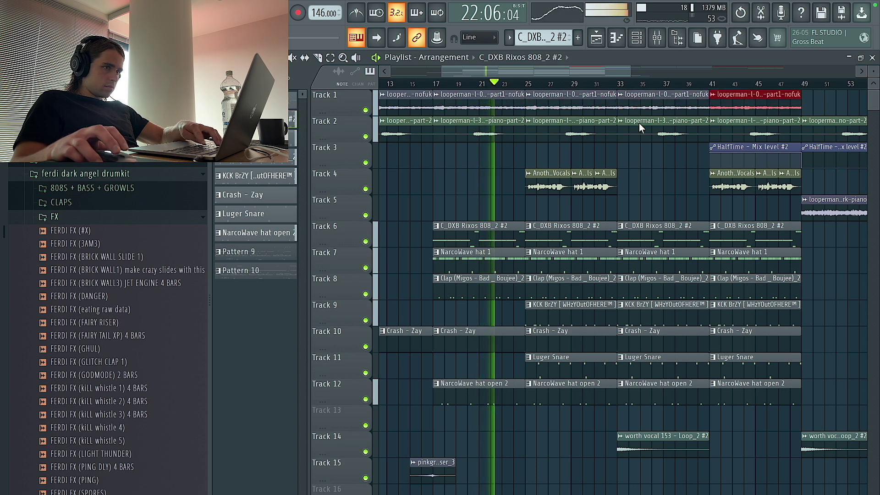
Shorten the NarcoWave hat 1 clip just before bar 25 and the 808 clip just before bar 33
scroll(549, 219, "up", 3)
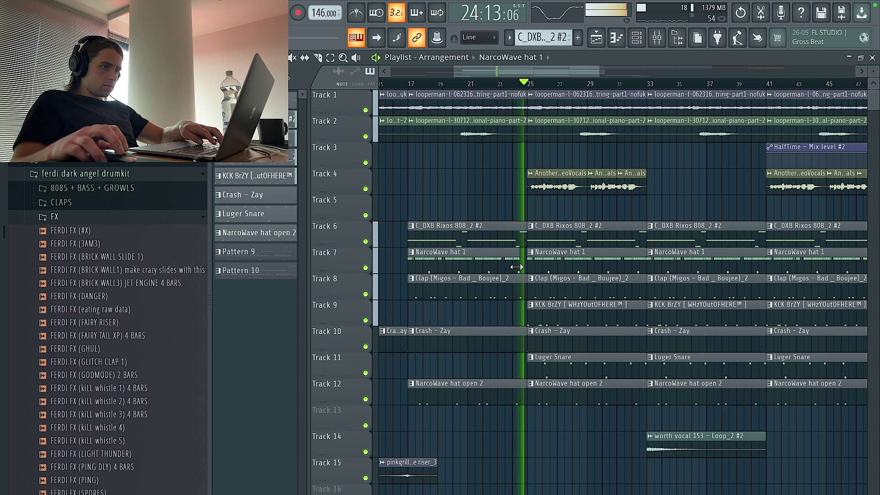
scroll(517, 267, "down", 3)
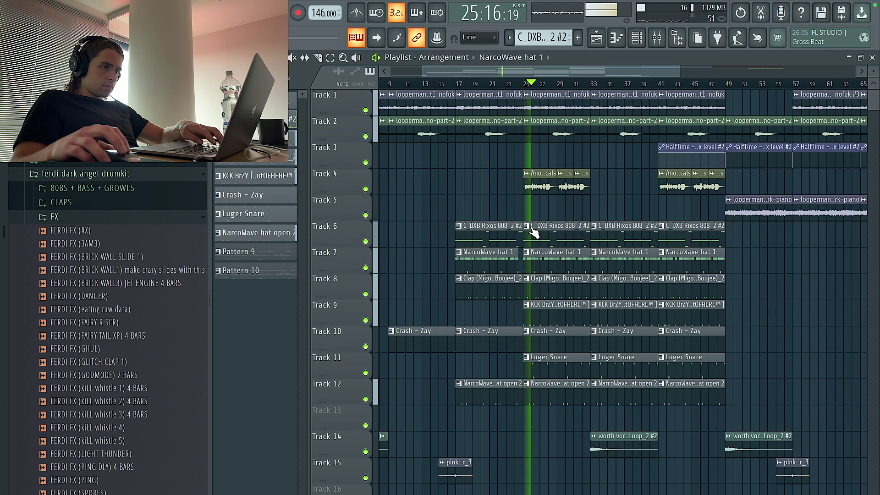
scroll(589, 236, "up", 3)
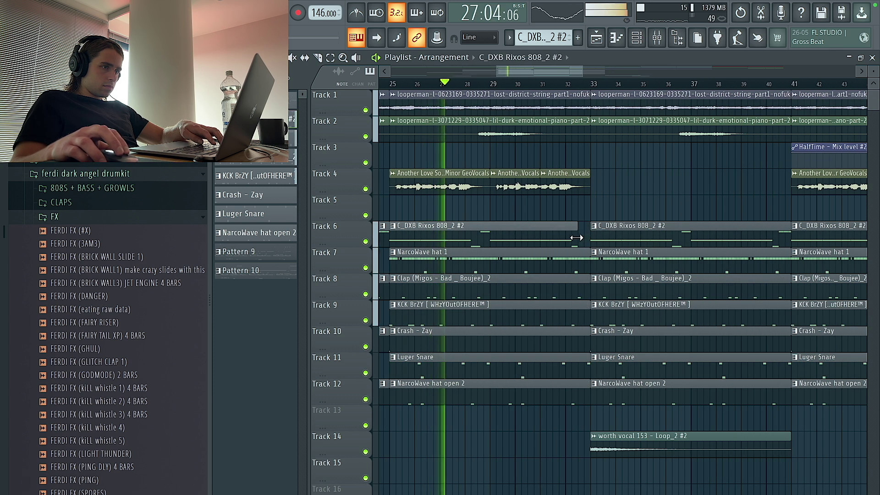
left_click_drag(589, 237, 577, 237)
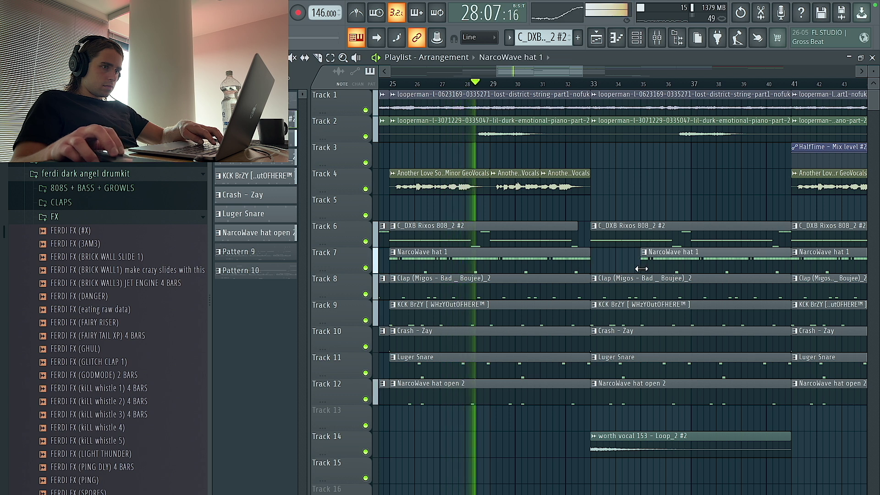
Thin the bar 33 section: start the 808, hat and snare at bar 35 and the clap at bar 34, and remove the kick and open hat
left_click_drag(615, 196, 645, 394)
left_click(631, 367, "ctrl")
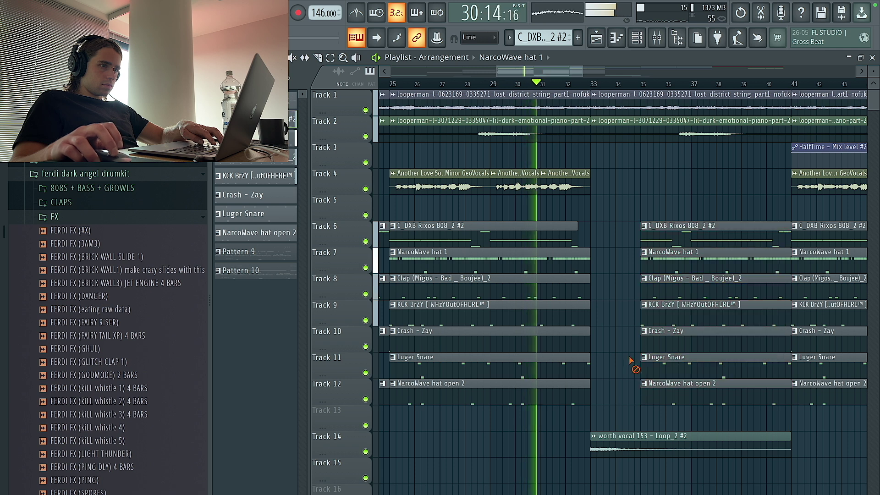
left_click_drag(642, 291, 615, 290)
left_click_drag(641, 263, 698, 261)
left_click(650, 238)
Check the channel settings of the worth vocal 153 - Loop_2 #2 clip on Track 14
scroll(651, 237, "down", 3)
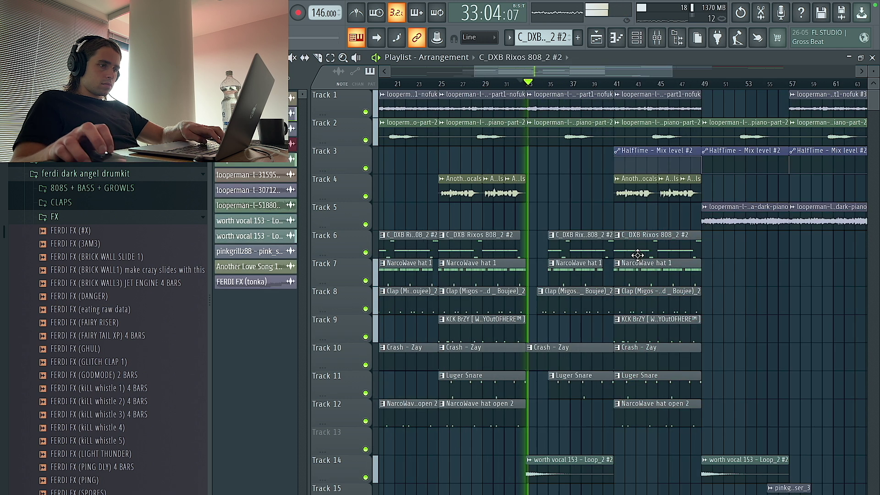
double_click(558, 427)
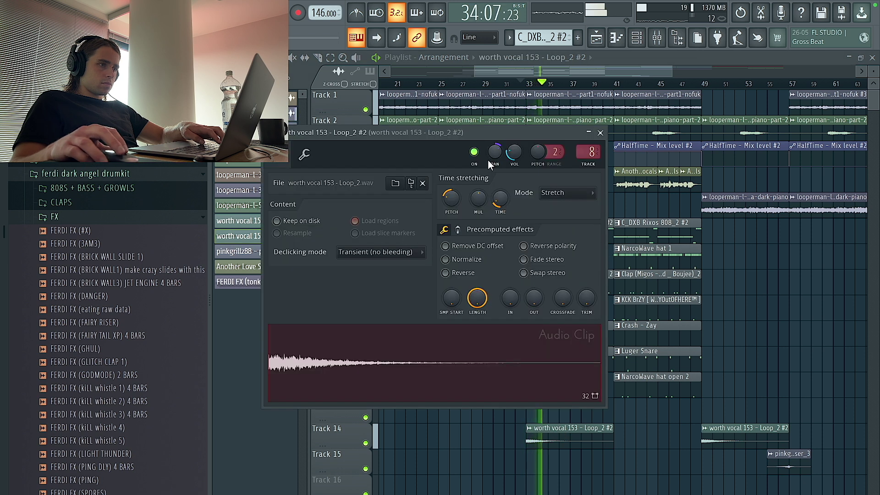
left_click(777, 303)
Slice the Track 7 hat clip around bars 38 and 39, leaving short gaps, and end the 808 clip at bar 40
scroll(782, 308, "up", 4)
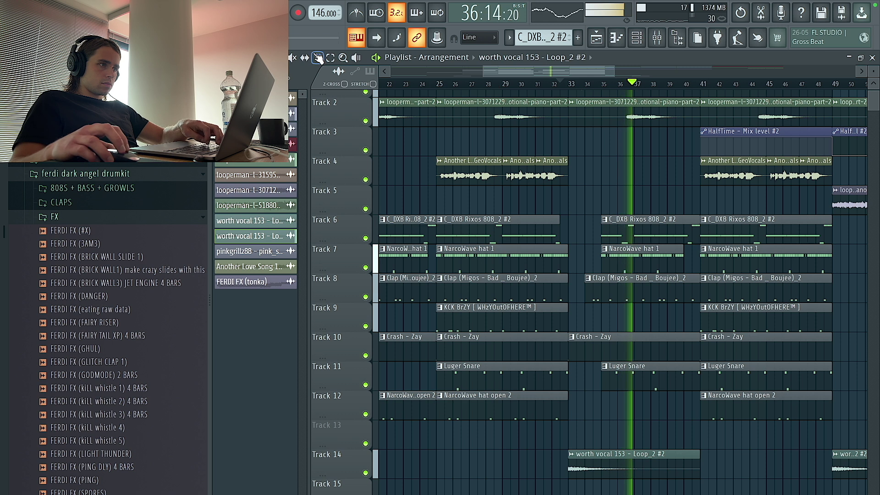
scroll(602, 267, "up", 3)
left_click(592, 265)
left_click(622, 266)
left_click(604, 264, "ctrl")
key("Delete")
key("ctrl+z")
scroll(587, 243, "down", 3)
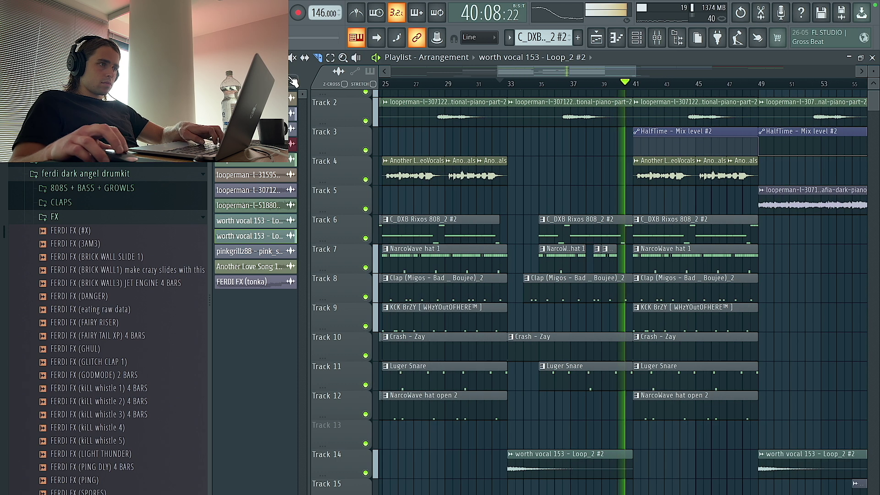
scroll(658, 252, "up", 3)
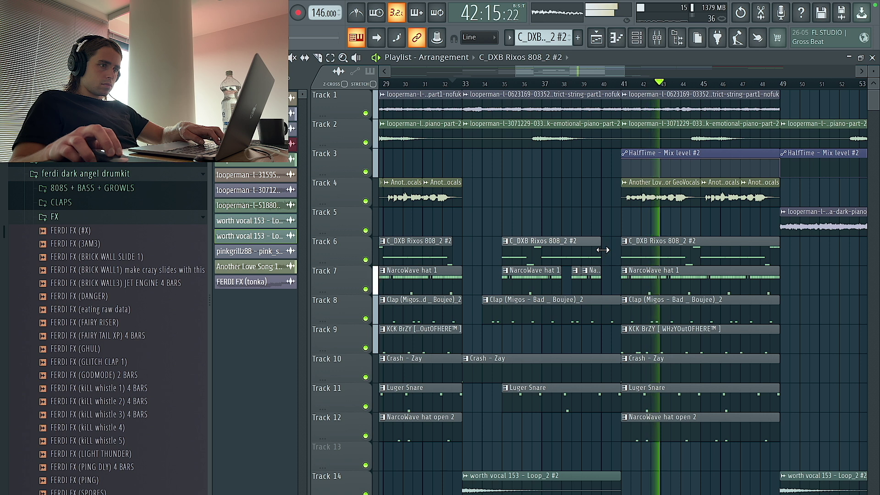
Duplicate the drum, vocal and effect clips of bars 17 to 49 so that they repeat from bar 57
scroll(603, 250, "down", 6)
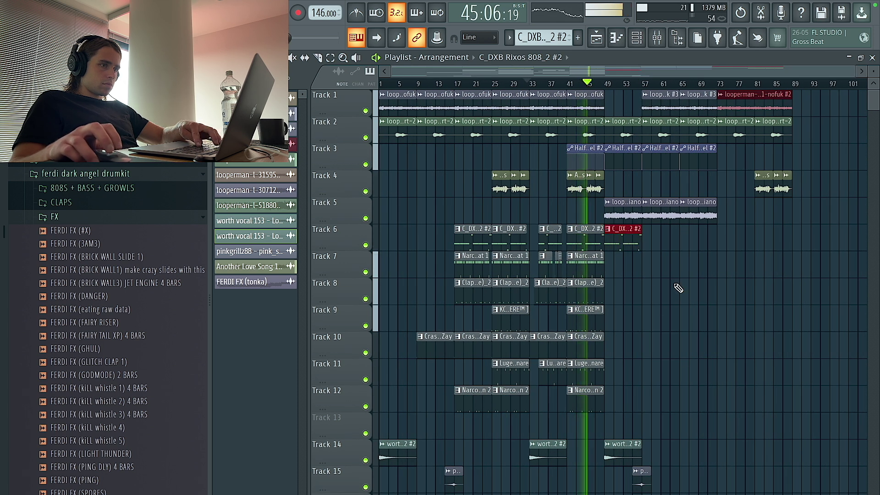
left_click_drag(711, 493, 466, 233)
key("ctrl+b")
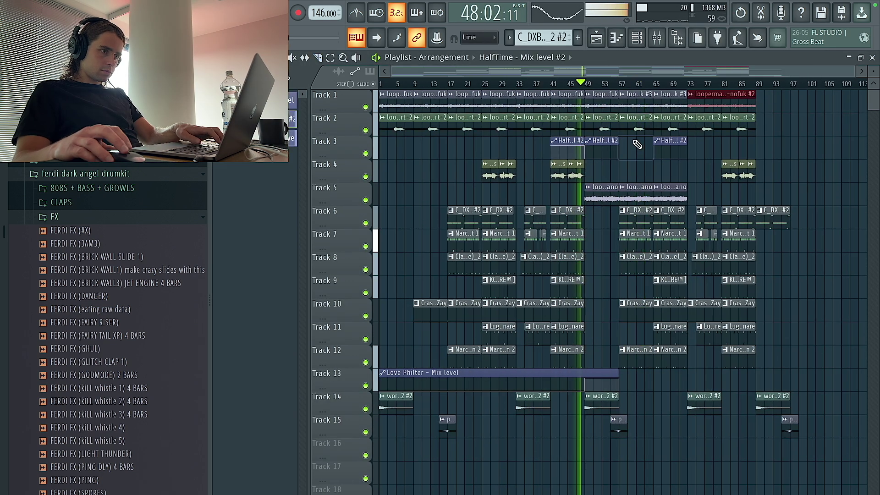
Restore the HalfTime - Mix level clip at bar 57 on Track 3 and extend the arrangement to bar 129 with copied sections
key("ctrl+z")
right_click(633, 143)
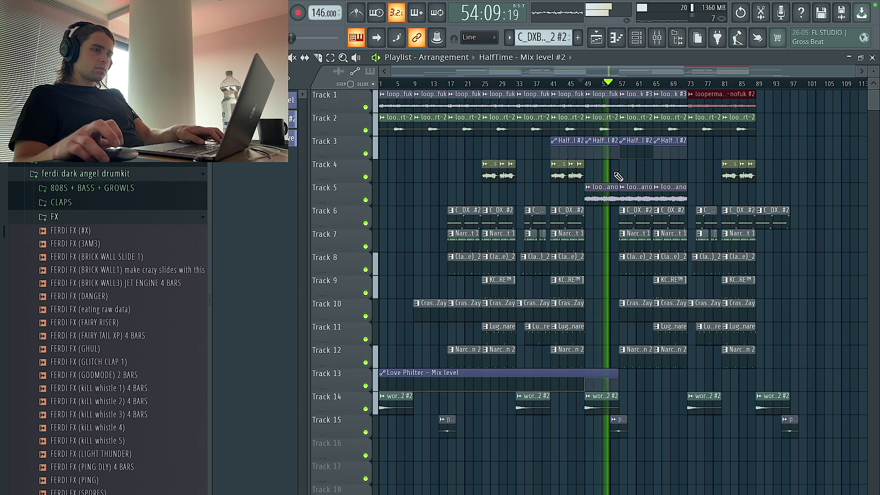
scroll(652, 179, "up", 3)
scroll(657, 164, "down", 3)
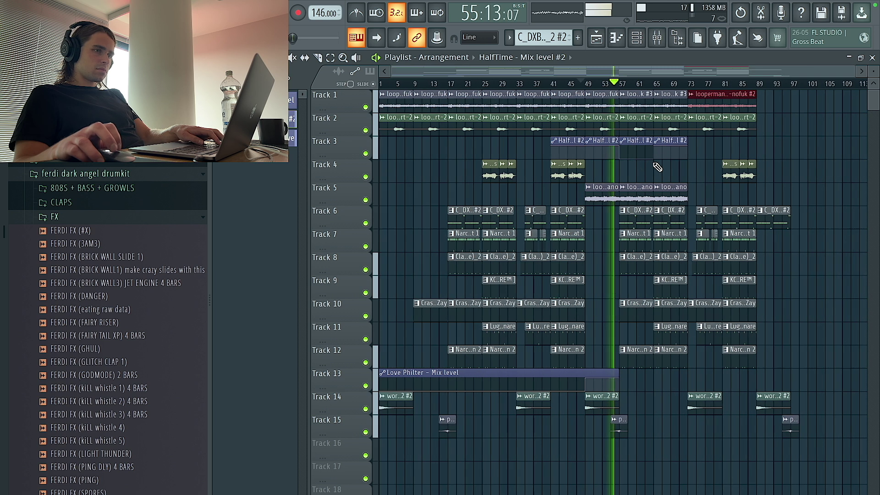
left_click_drag(872, 425, 657, 69)
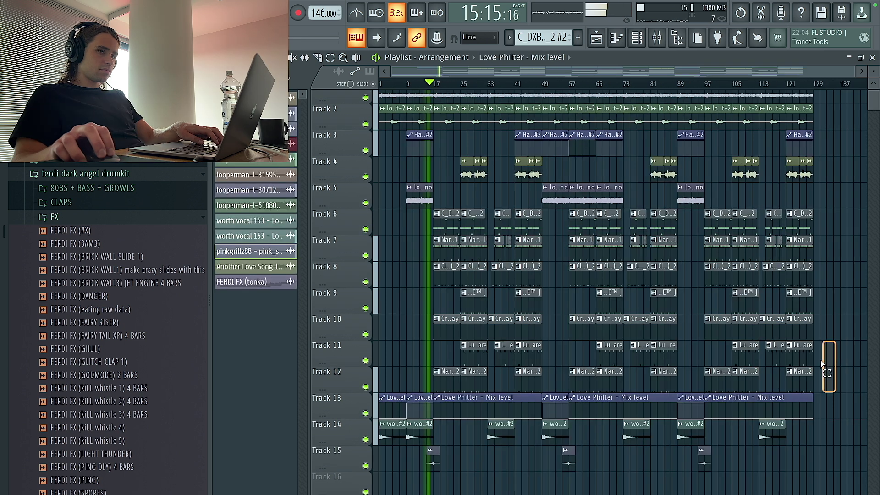
Delete the closing drum clips from bar 113, keeping one crash, and remove everything after bar 121
left_click_drag(807, 389, 775, 278)
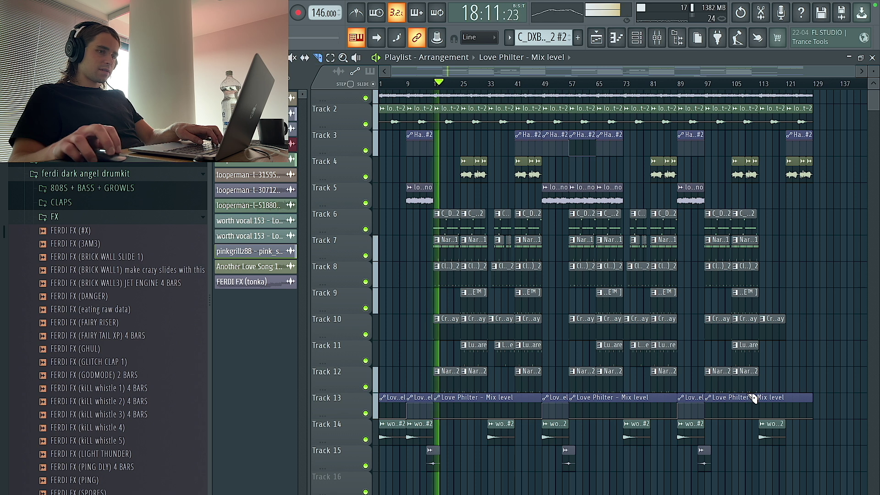
left_click_drag(829, 444, 791, 395)
left_click_drag(841, 209, 792, 94)
key("Delete")
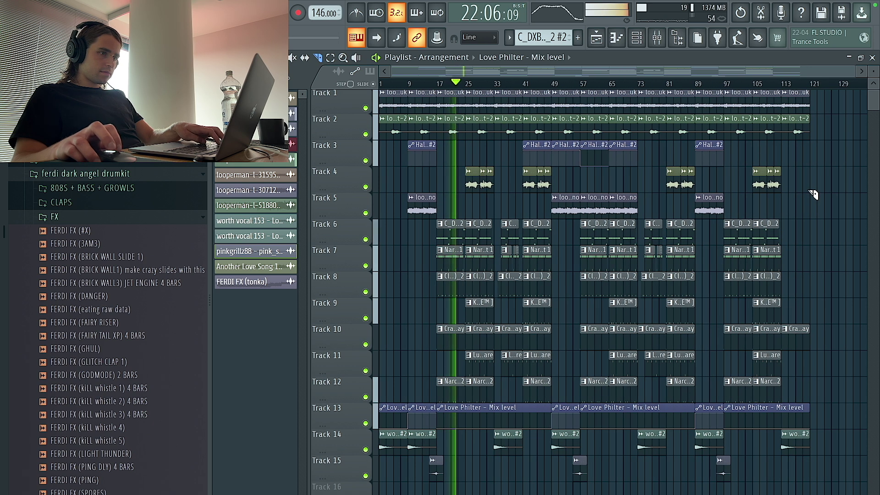
scroll(439, 152, "down", 1)
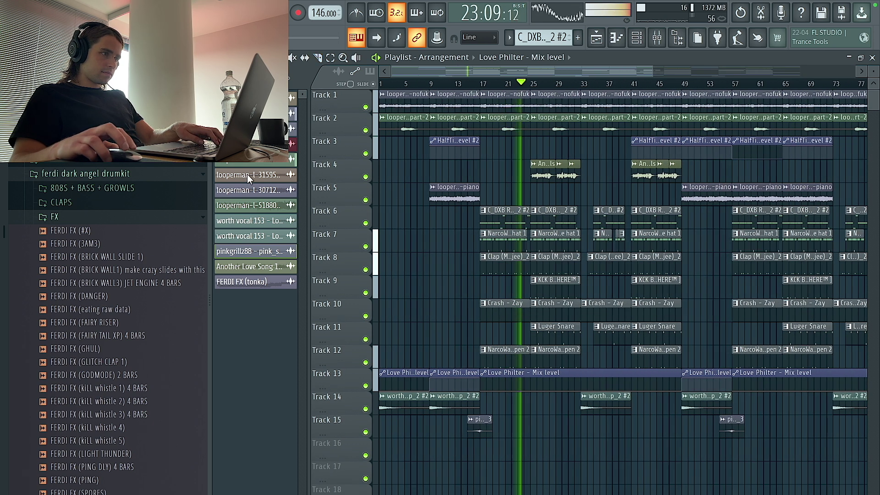
Place the !Maxeyy 1 TAG clip around bar 17 on Track 16 and adjust its channel volume
scroll(419, 461, "up", 4)
left_click(560, 451)
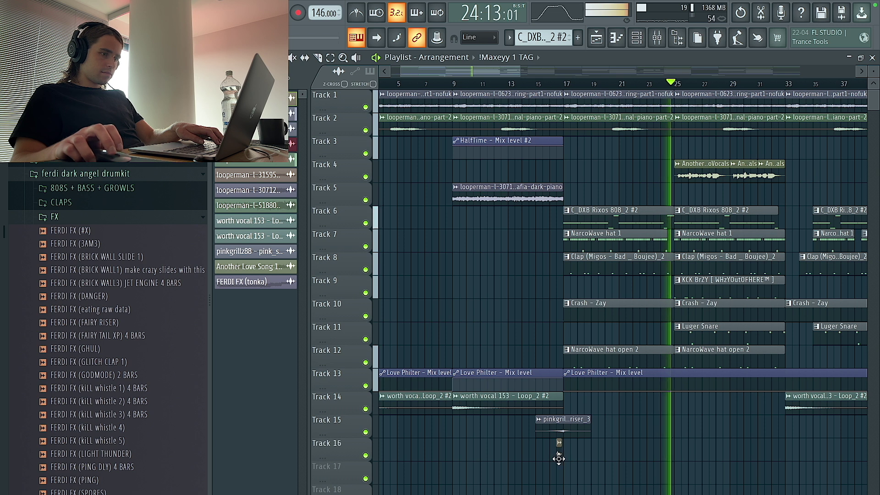
scroll(558, 447, "up", 3)
scroll(550, 455, "up", 4)
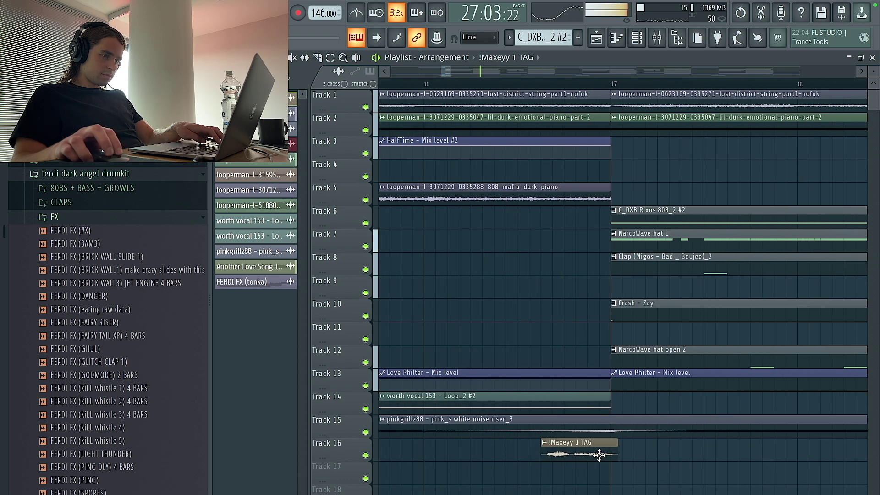
double_click(642, 453)
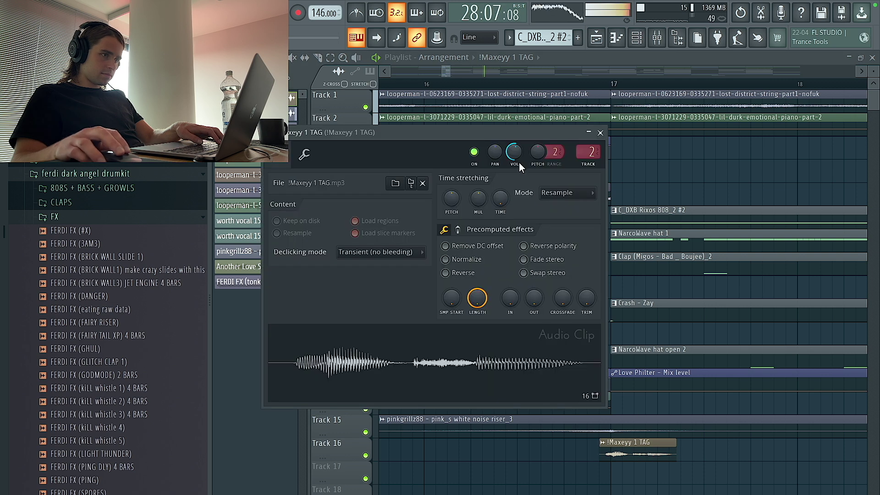
key("Escape")
scroll(678, 172, "down", 8)
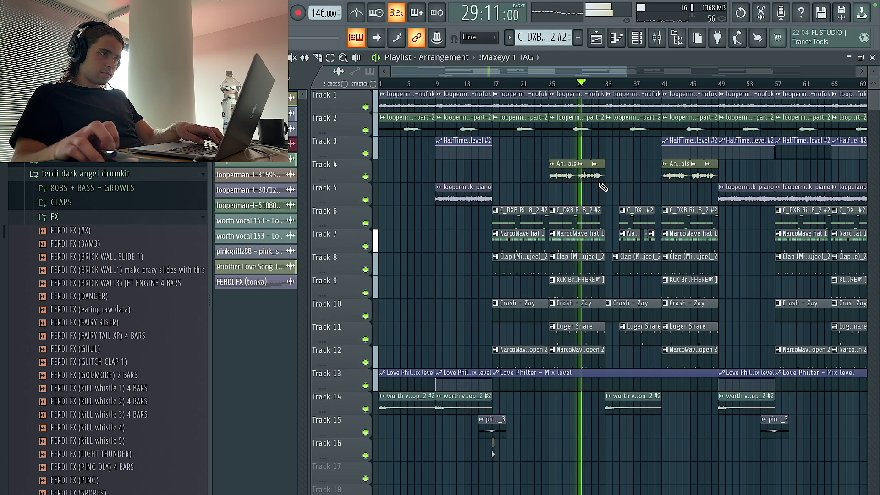
Check the channel settings of the Another Love Song 158 C Minor vocal on Track 4
scroll(603, 187, "up", 4)
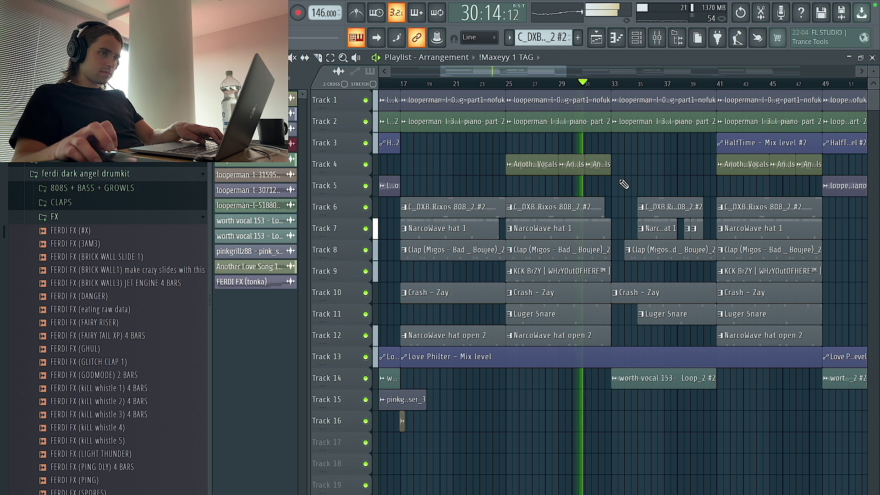
scroll(624, 184, "up", 1)
double_click(551, 161)
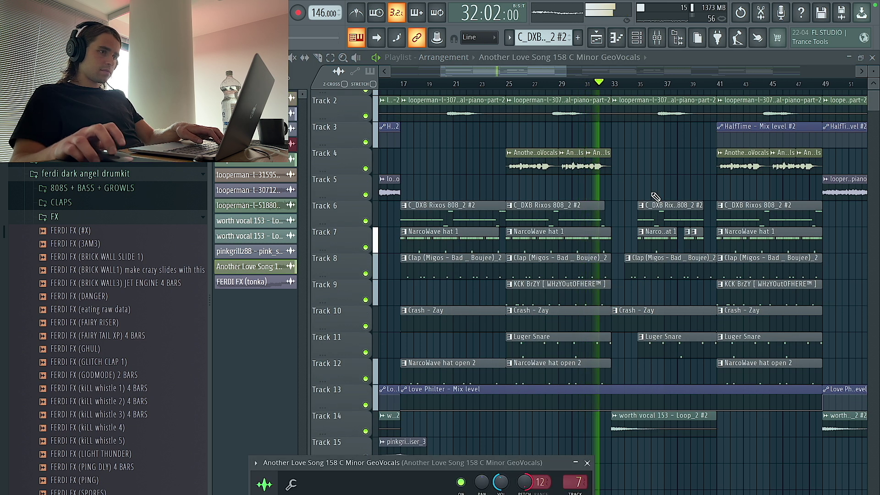
key("Escape")
scroll(642, 163, "down", 4)
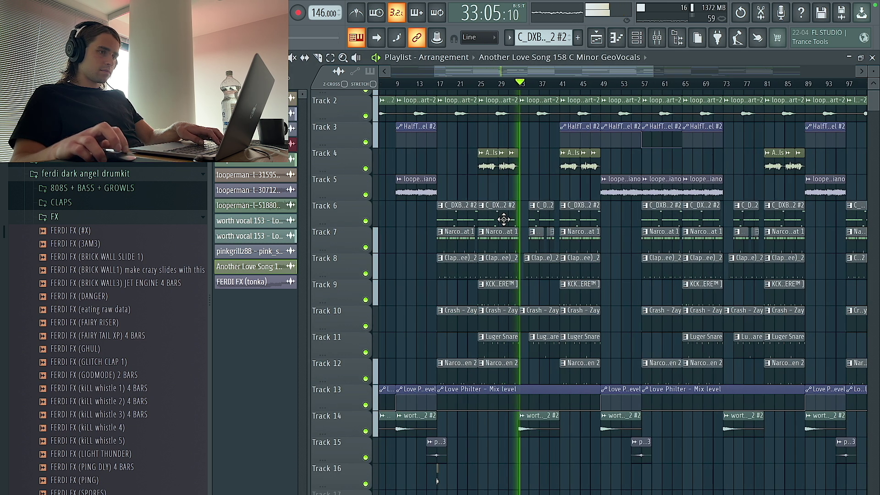